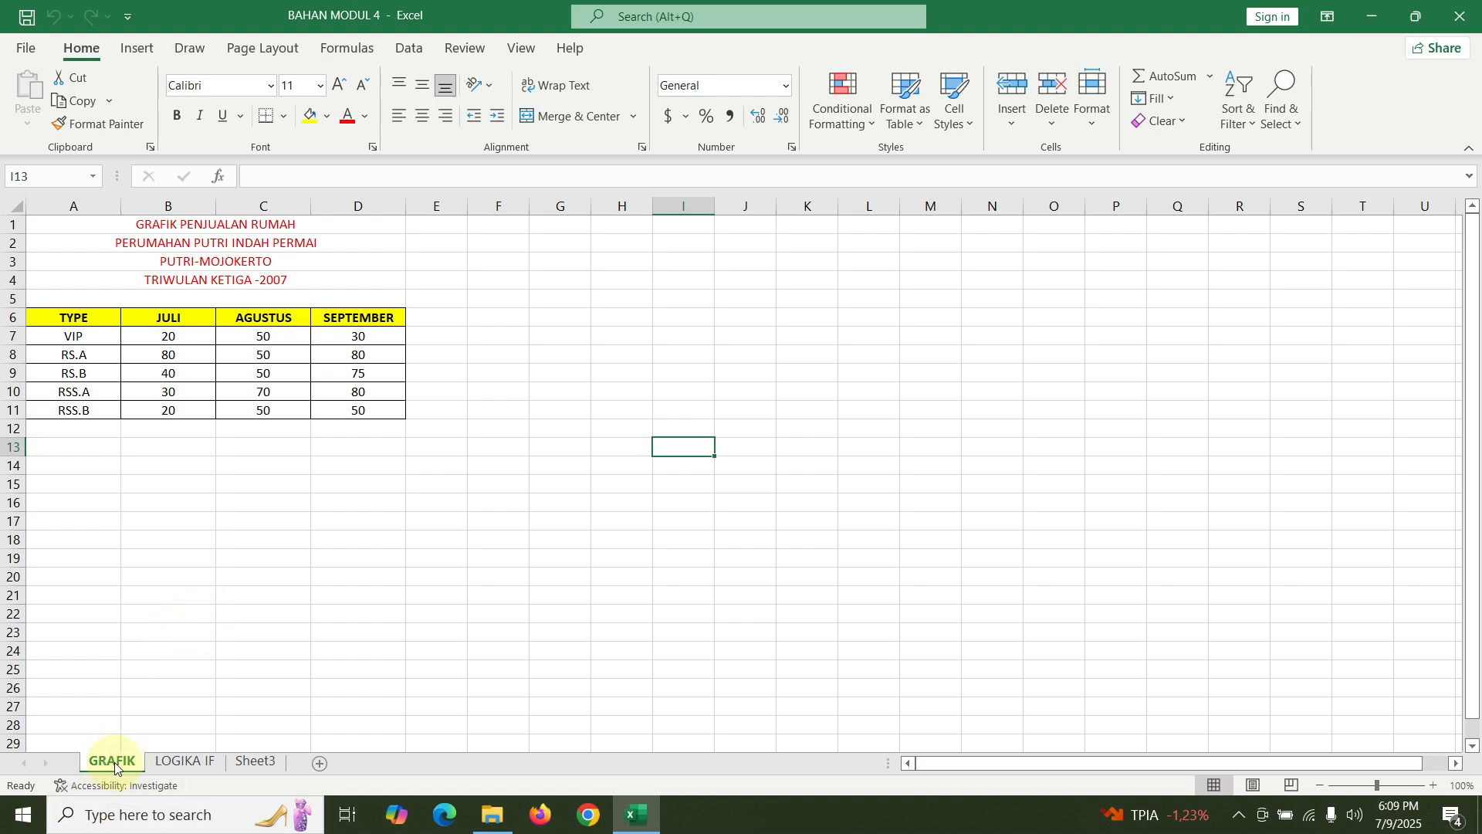
- Look through the existing sheets and add two blank worksheets after Sheet3
left_click(185, 761)
left_click(243, 761)
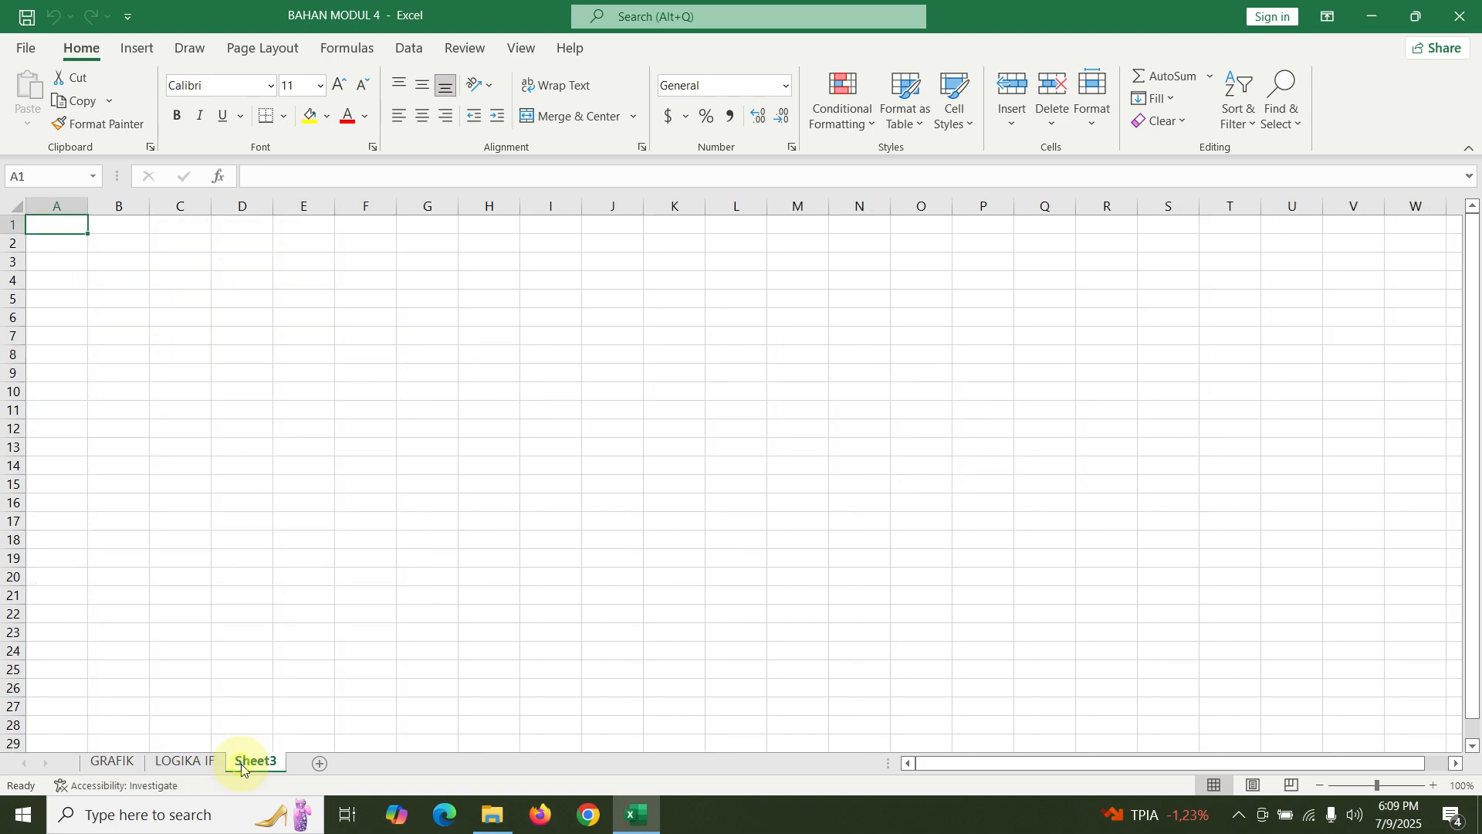
left_click(317, 763)
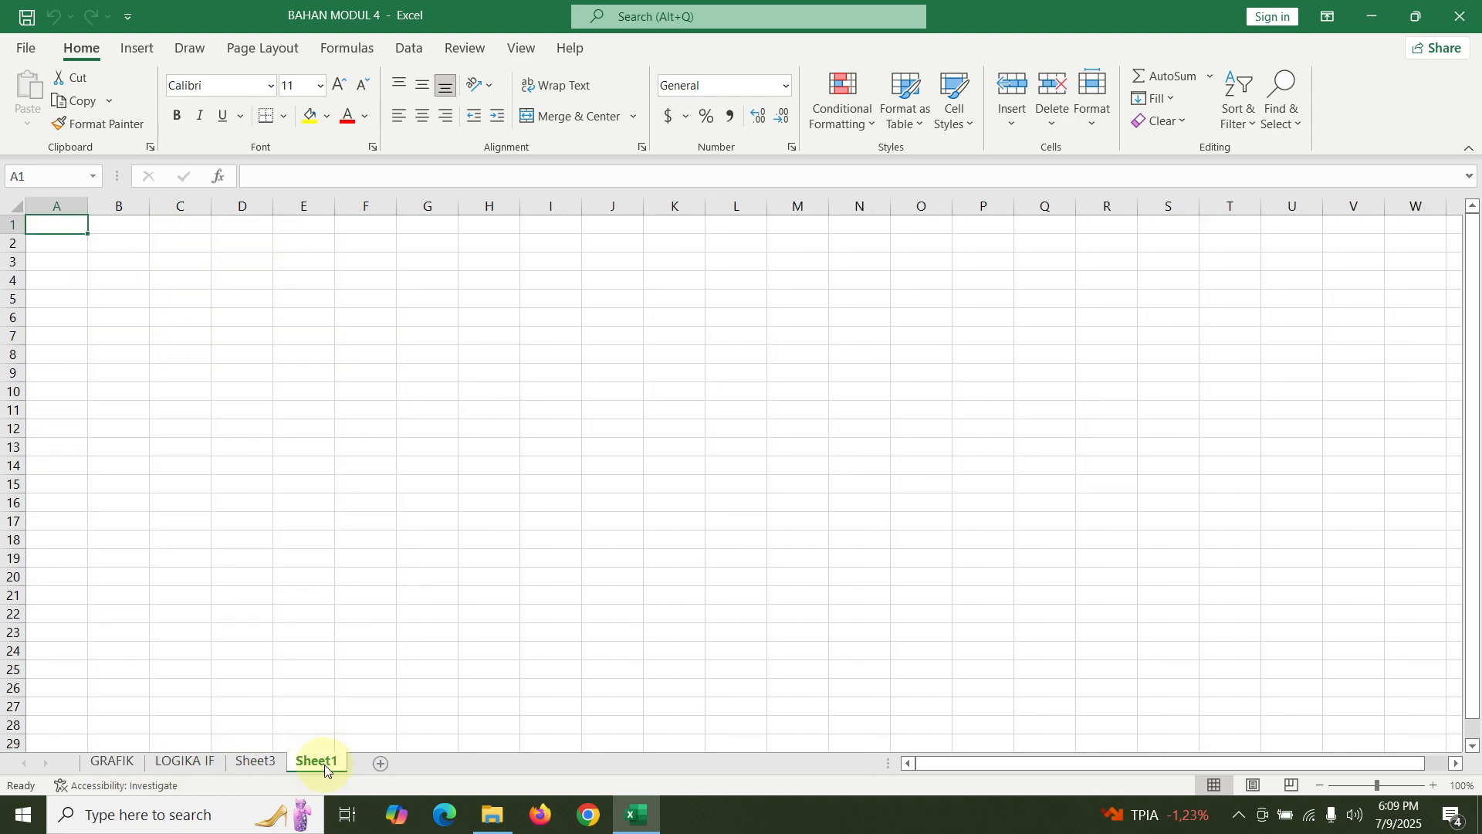
left_click(379, 764)
right_click(258, 771)
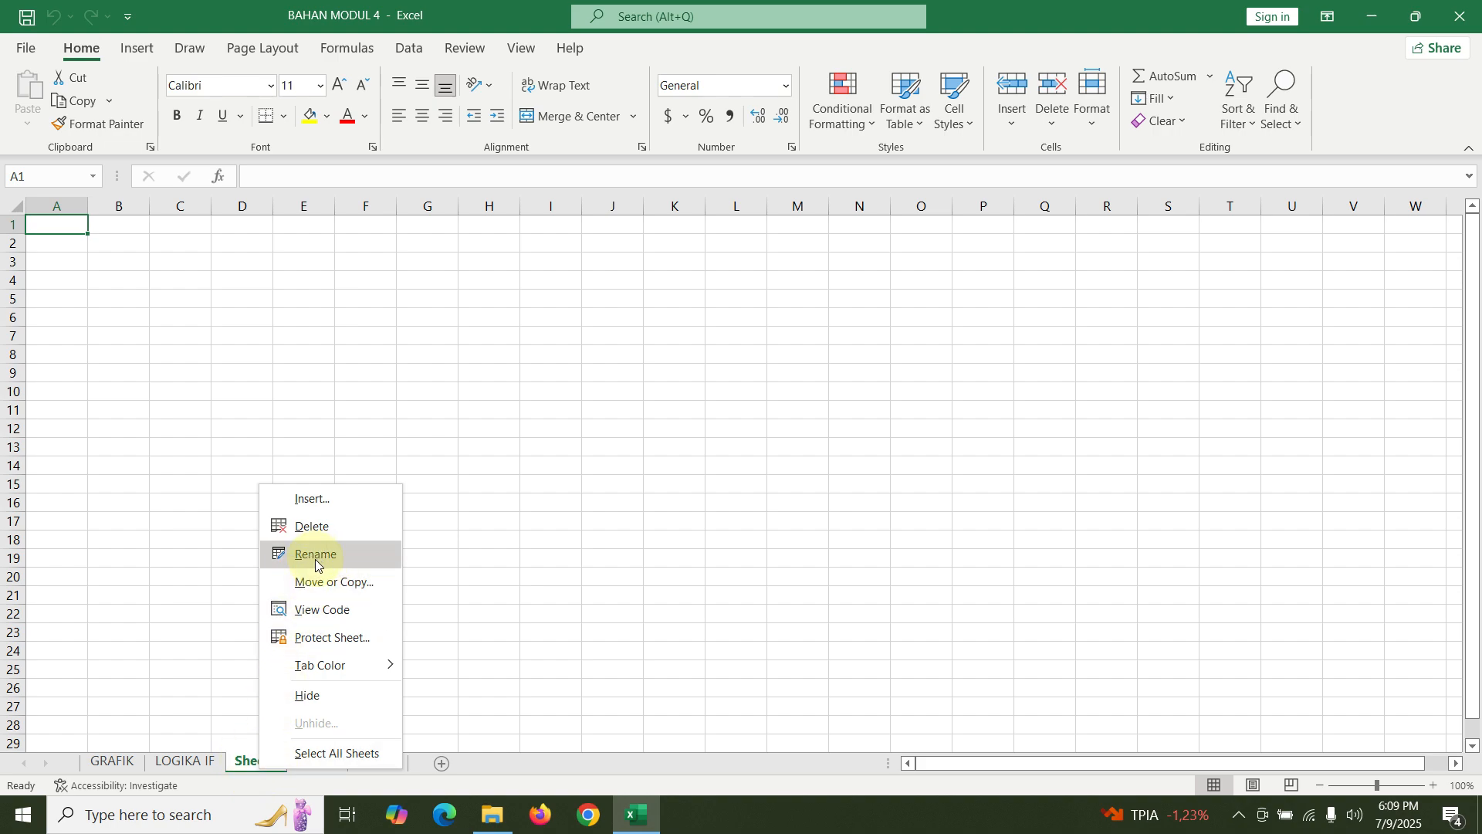
left_click(296, 332)
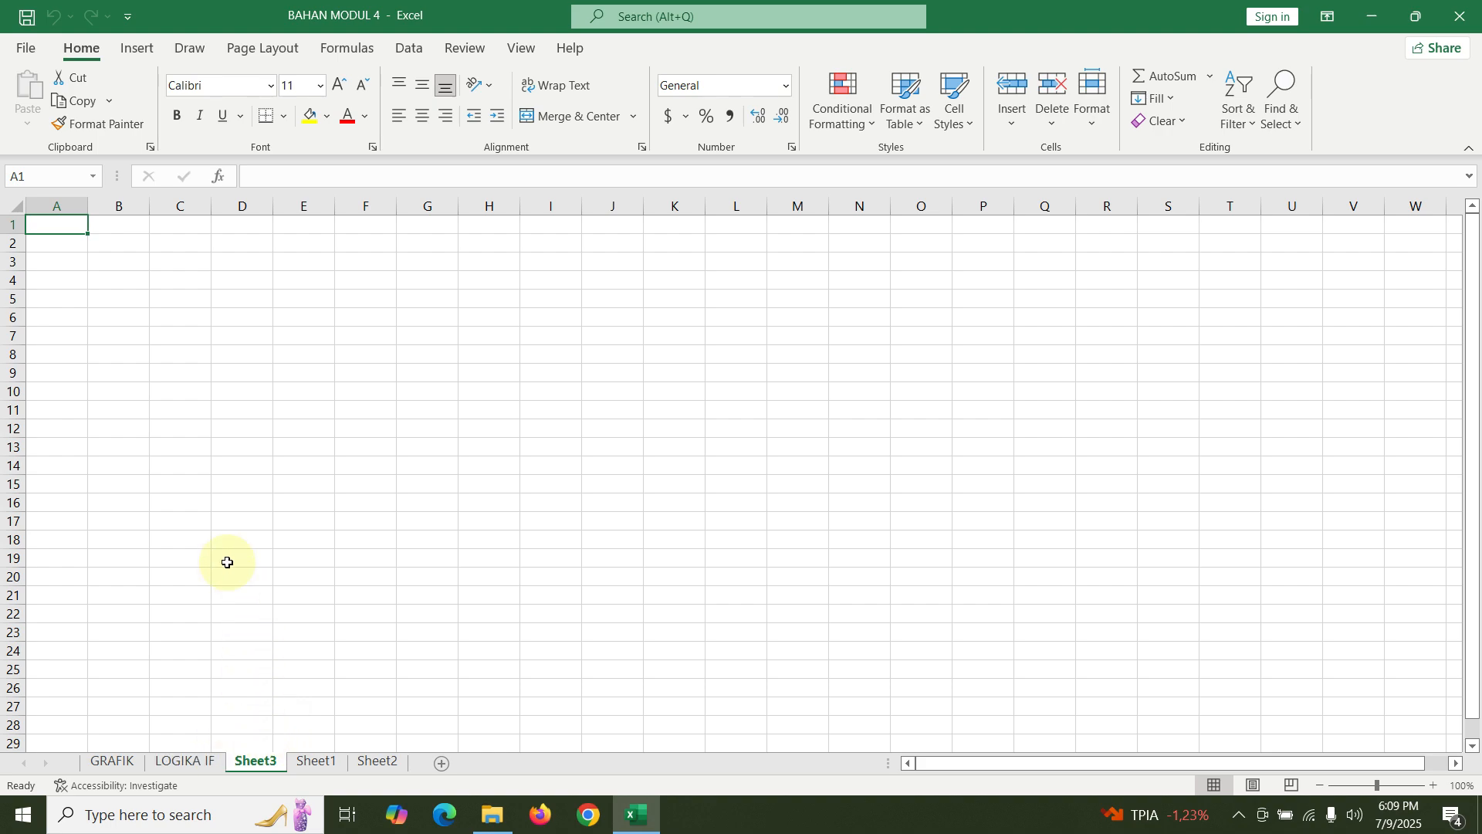
- Examine the house sales table on the GRAFIK sheet and the empty HADIAH column on the LOGIKA IF sheet
left_click(110, 760)
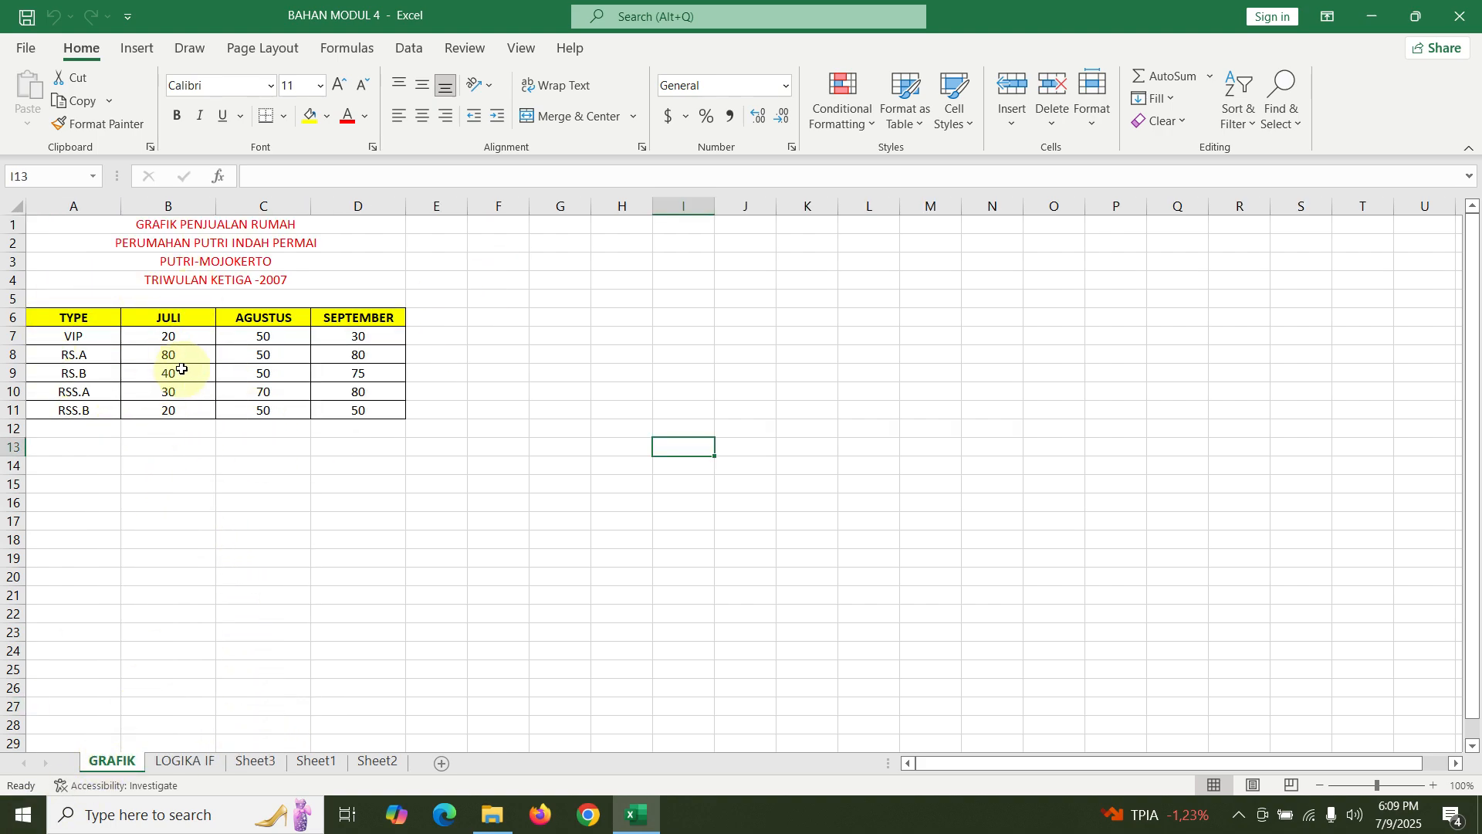
left_click(182, 760)
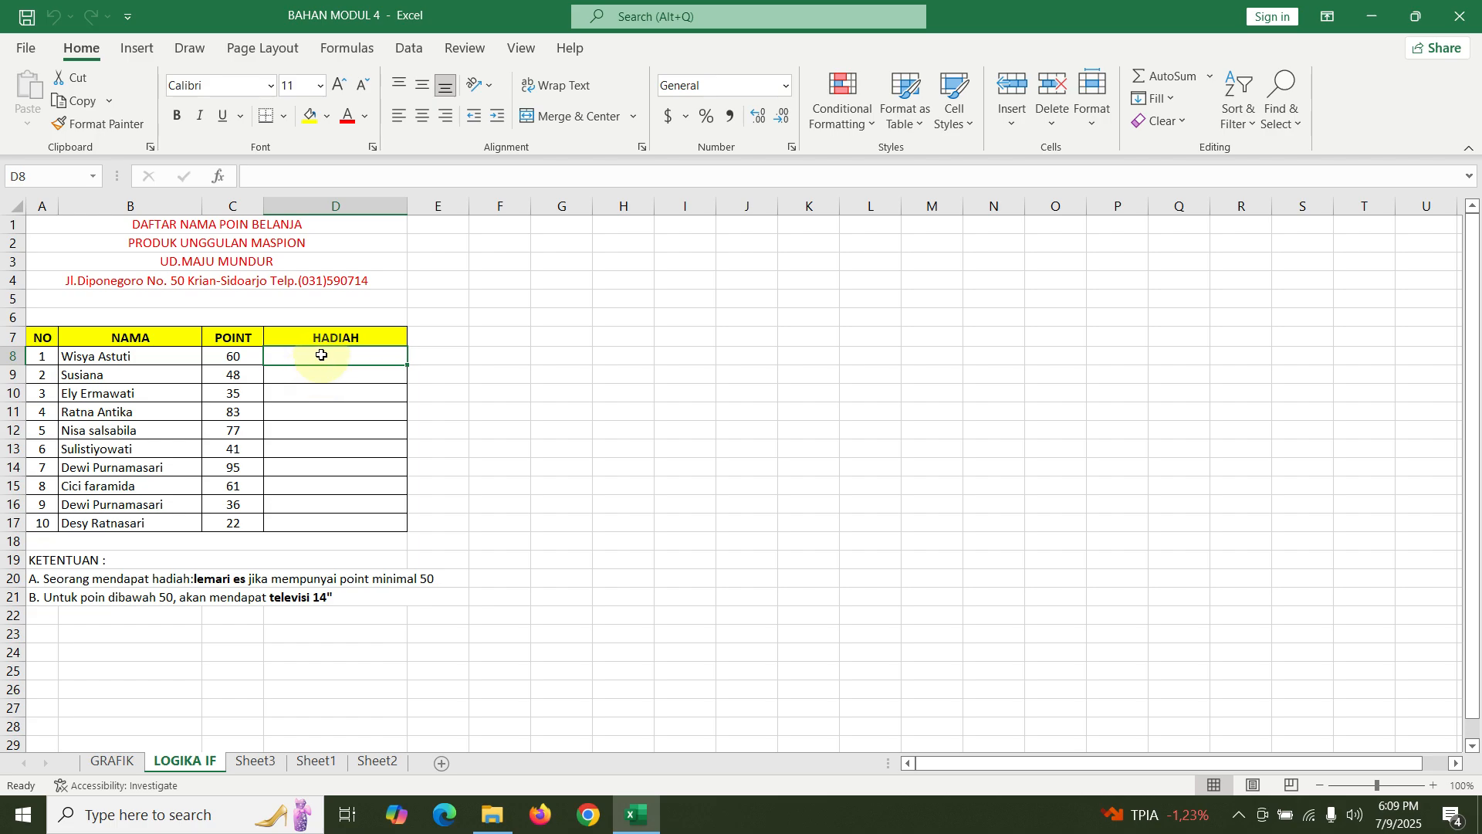
left_click_drag(323, 354, 328, 456)
left_click(321, 505)
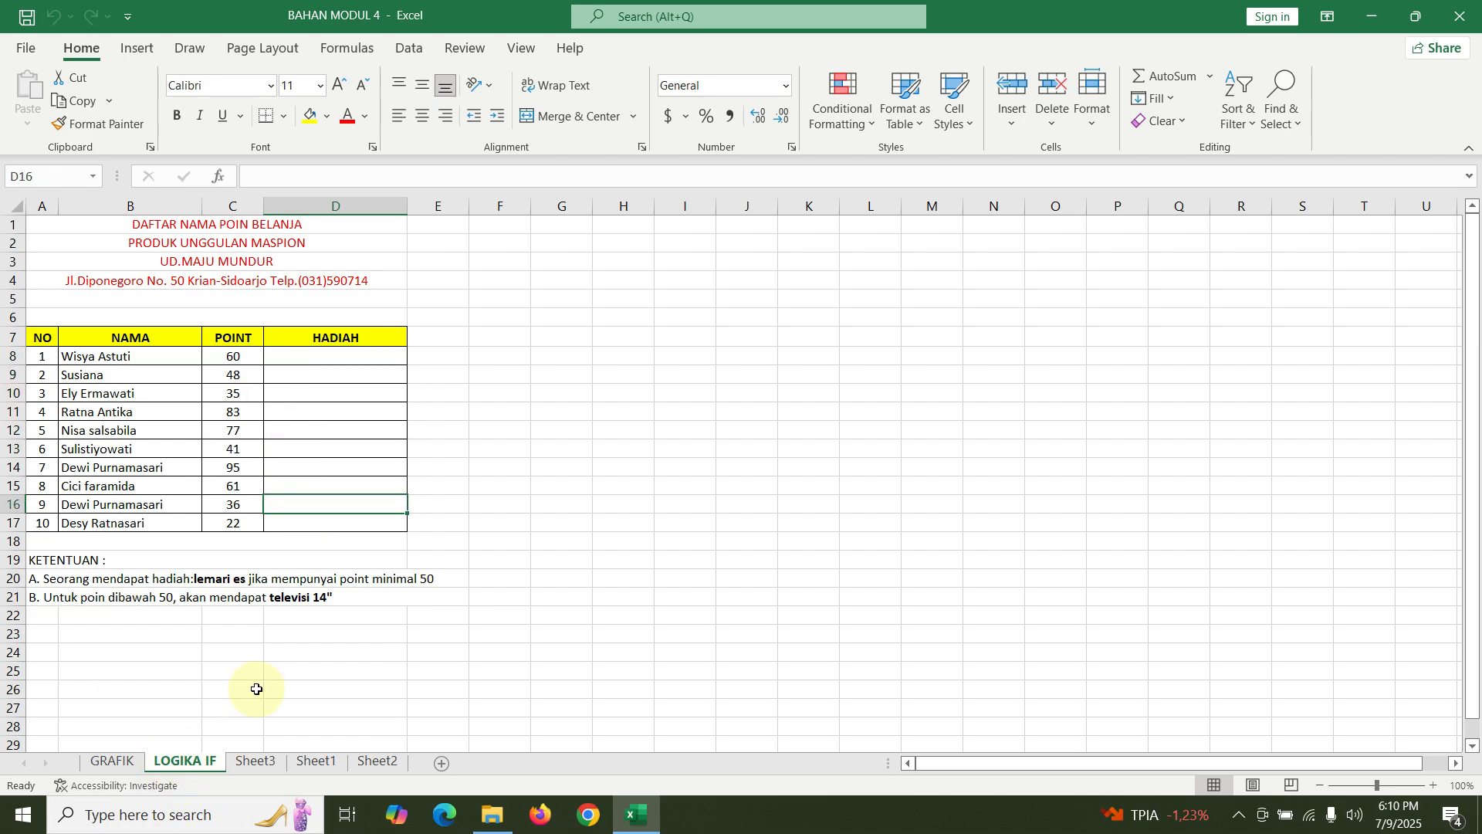
left_click(334, 354)
left_click(338, 426)
left_click(337, 374)
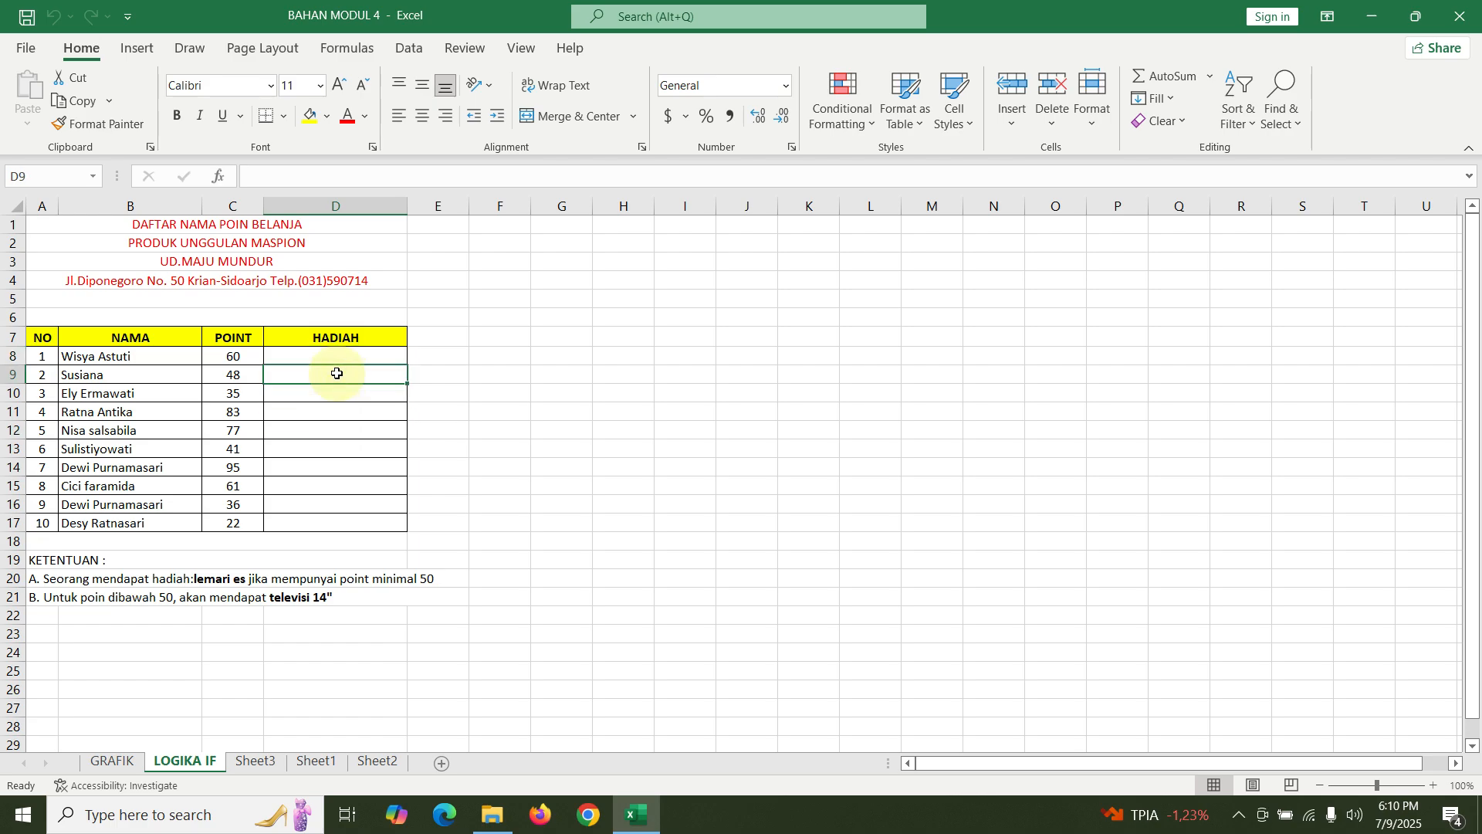
- Close the workbook without saving its changes and open MODUL 4 from the Documents folder
left_click(1459, 16)
left_click(738, 432)
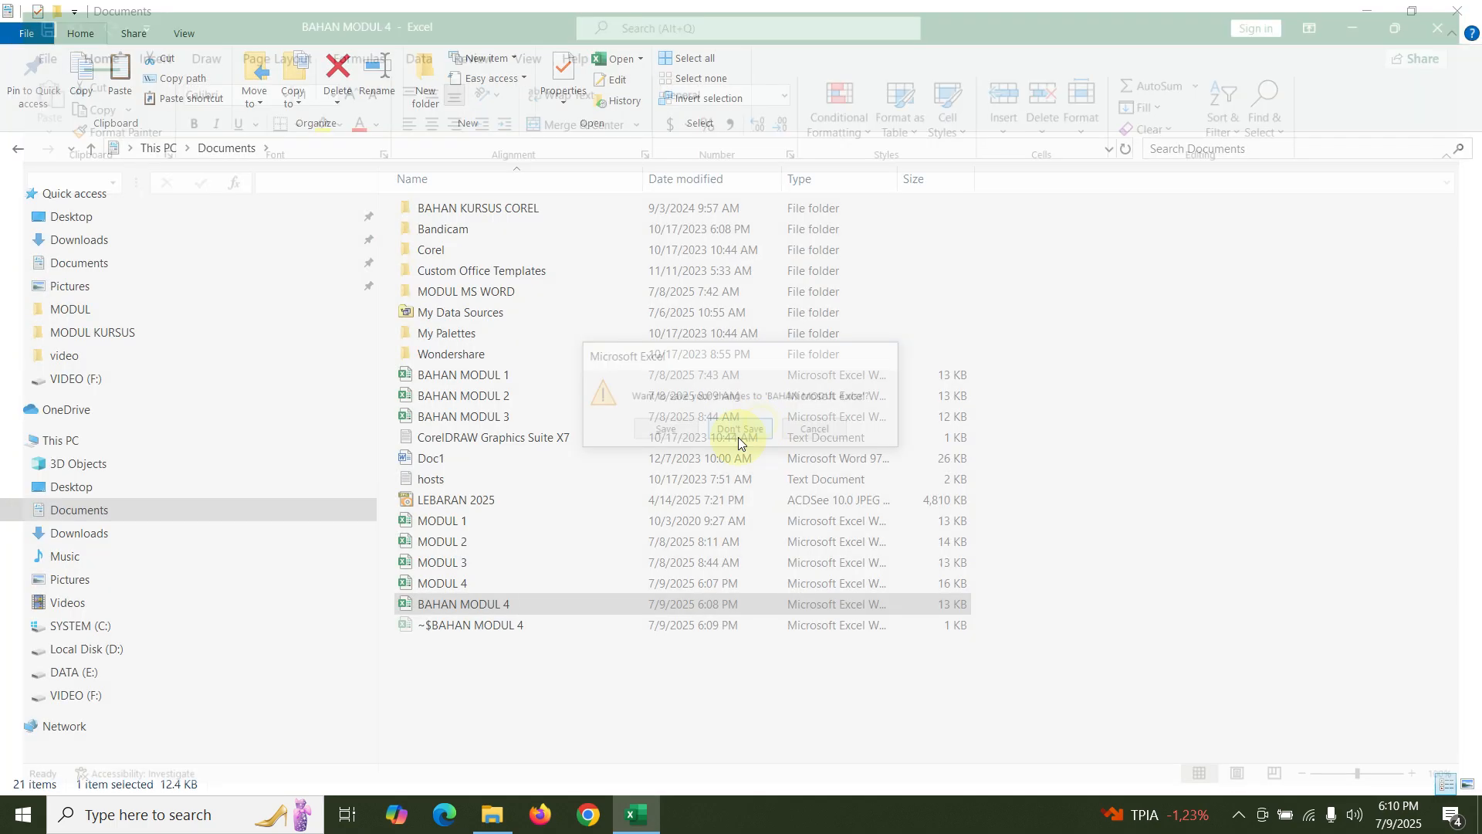
double_click(462, 584)
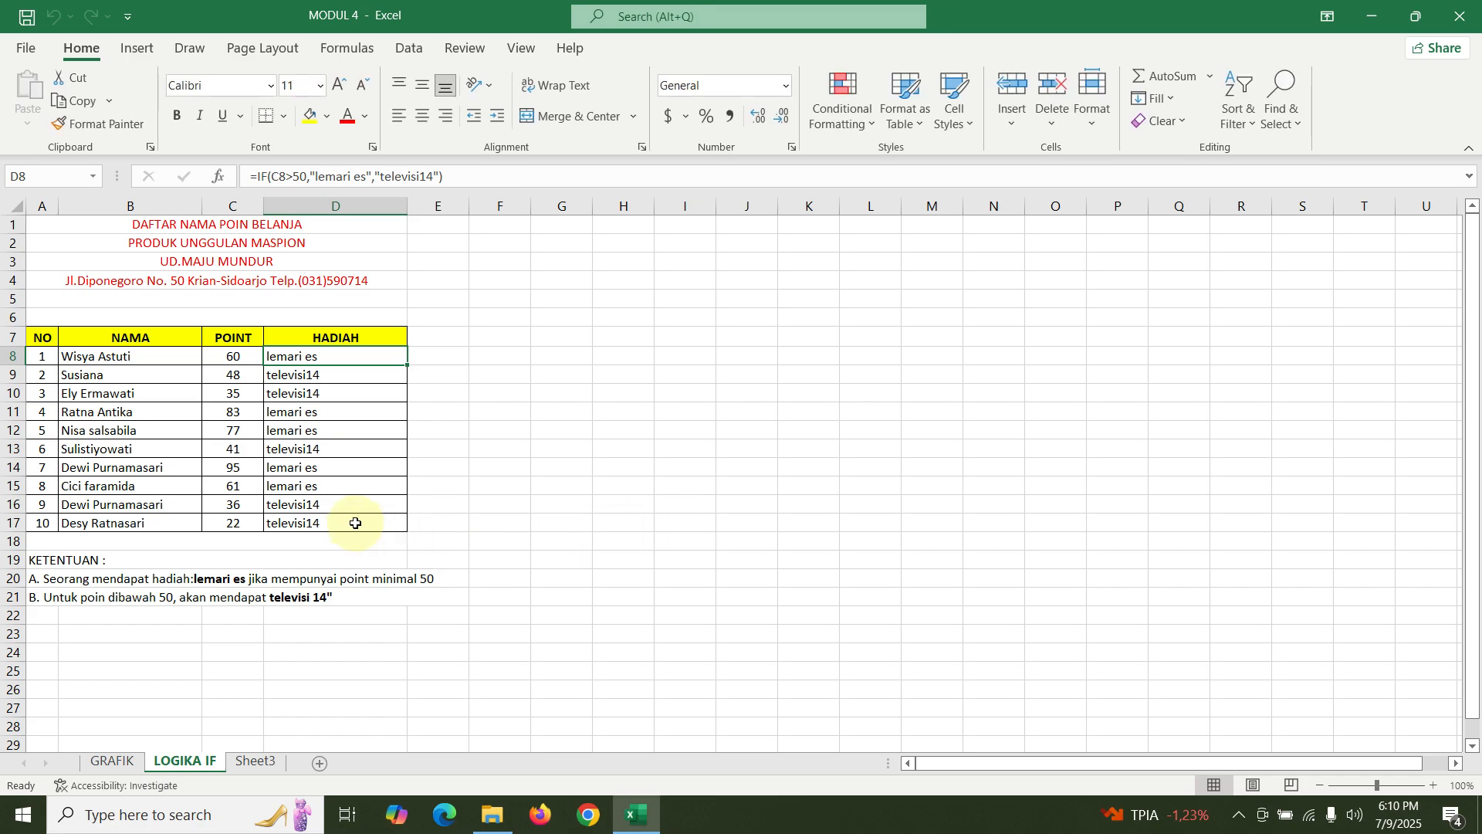
- Review the last HADIAH formulas on the LOGIKA IF sheet and the sales chart on the GRAFIK sheet
left_click(339, 504)
left_click(354, 521)
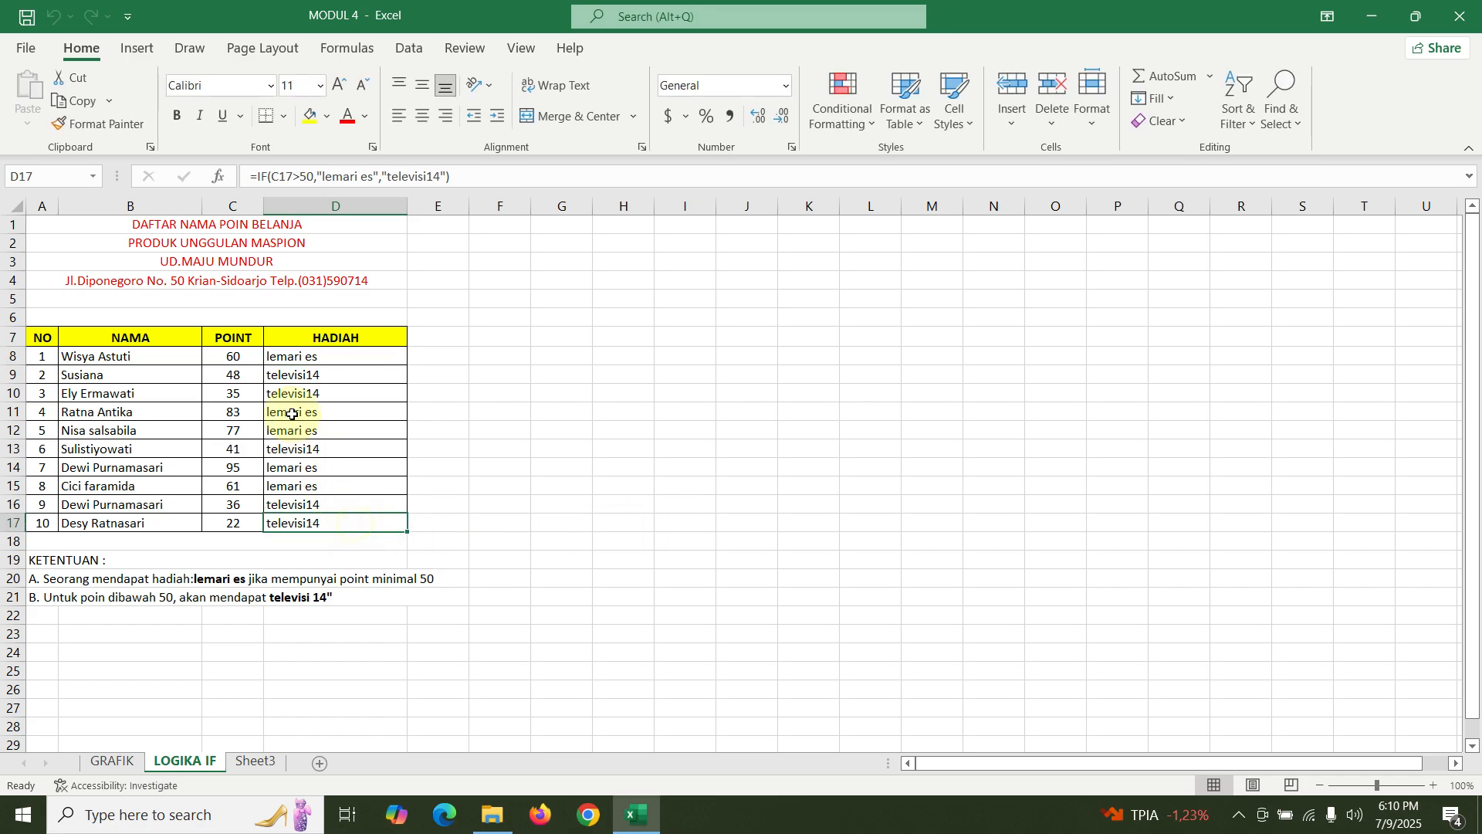
left_click(109, 761)
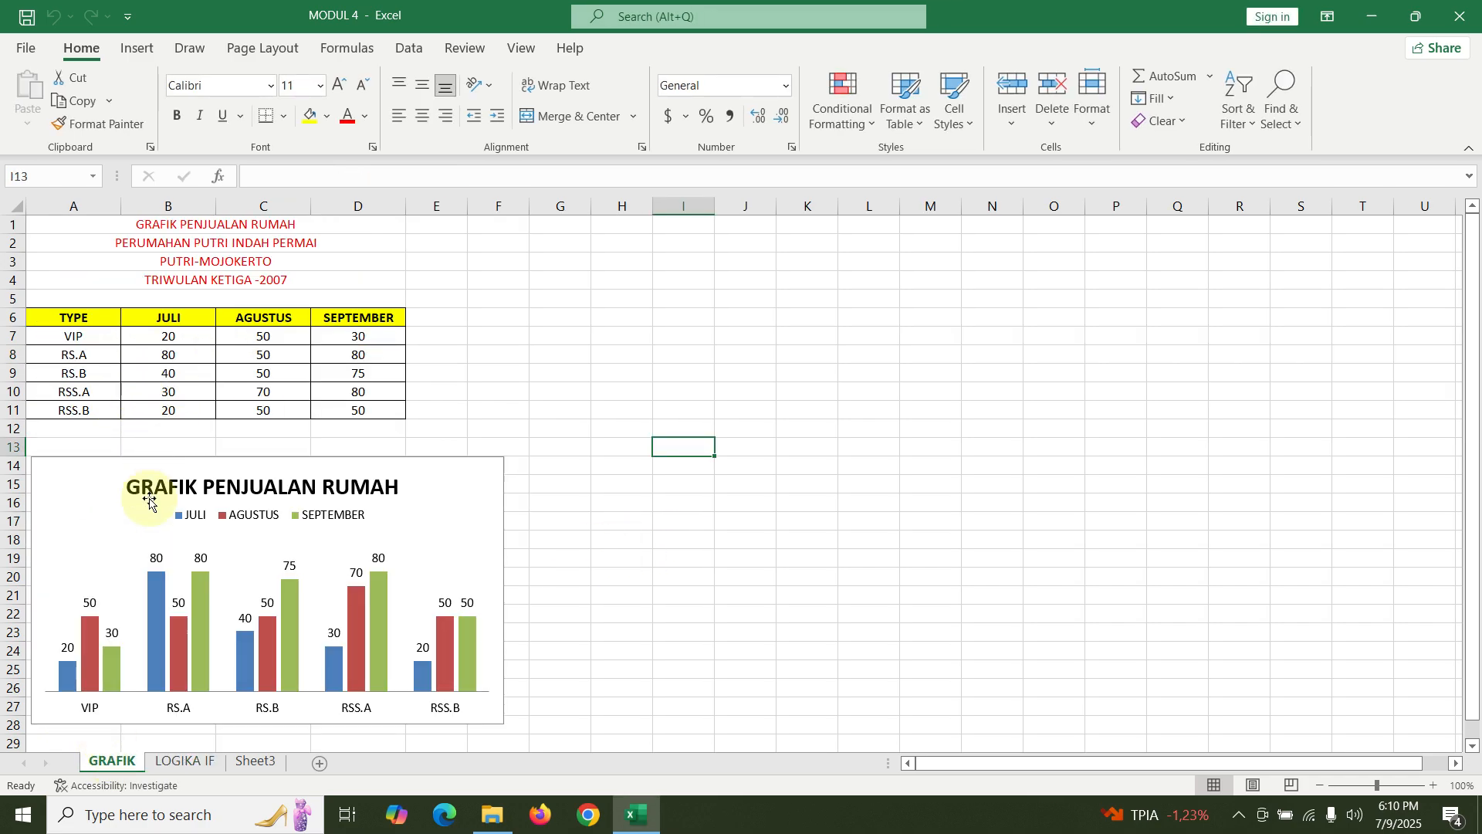
left_click(98, 475)
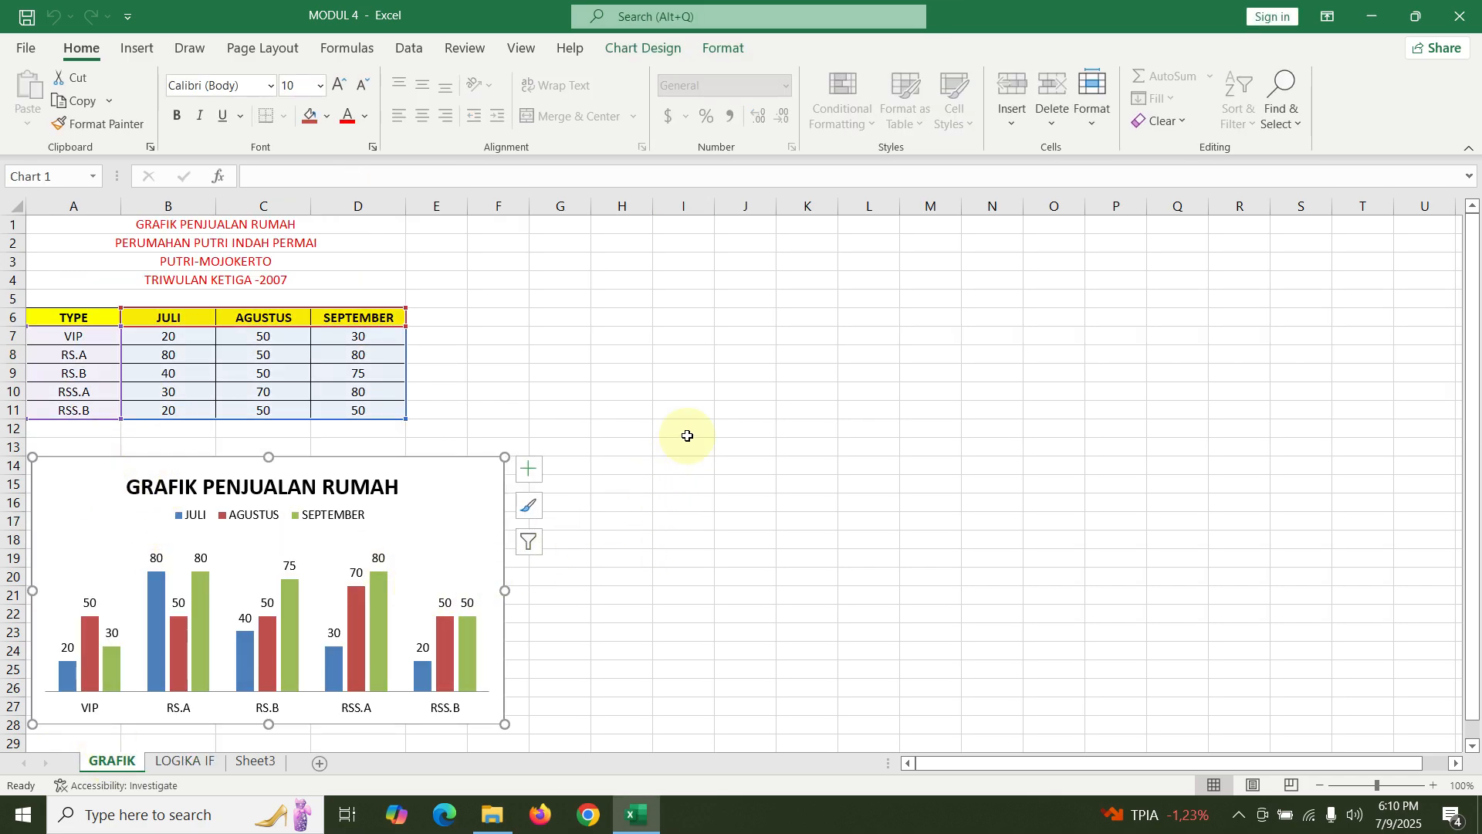
- Examine the first HADIAH formula on the LOGIKA IF sheet and read the two prize rules under KETENTUAN
left_click(193, 762)
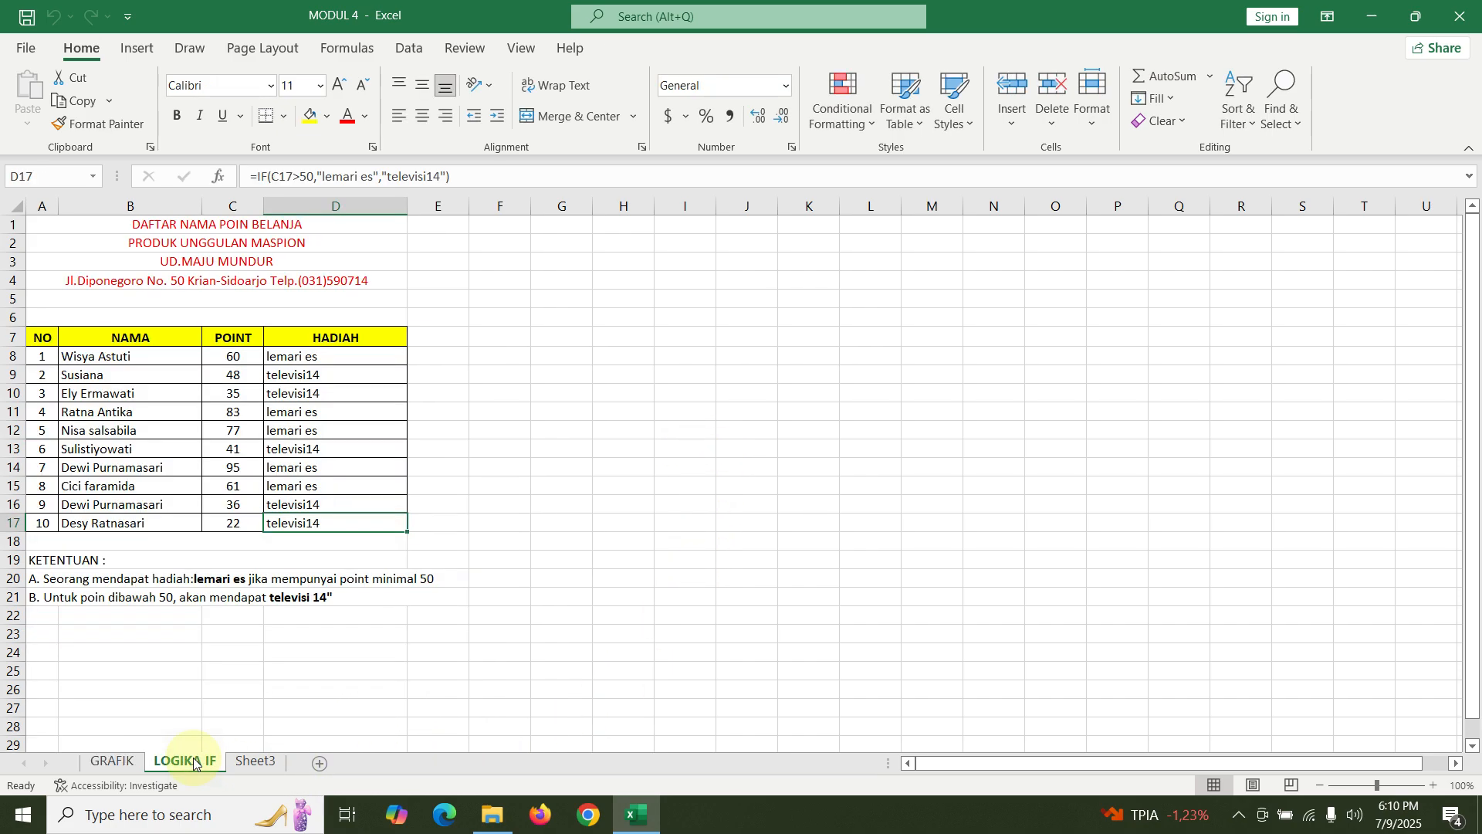
left_click(281, 356)
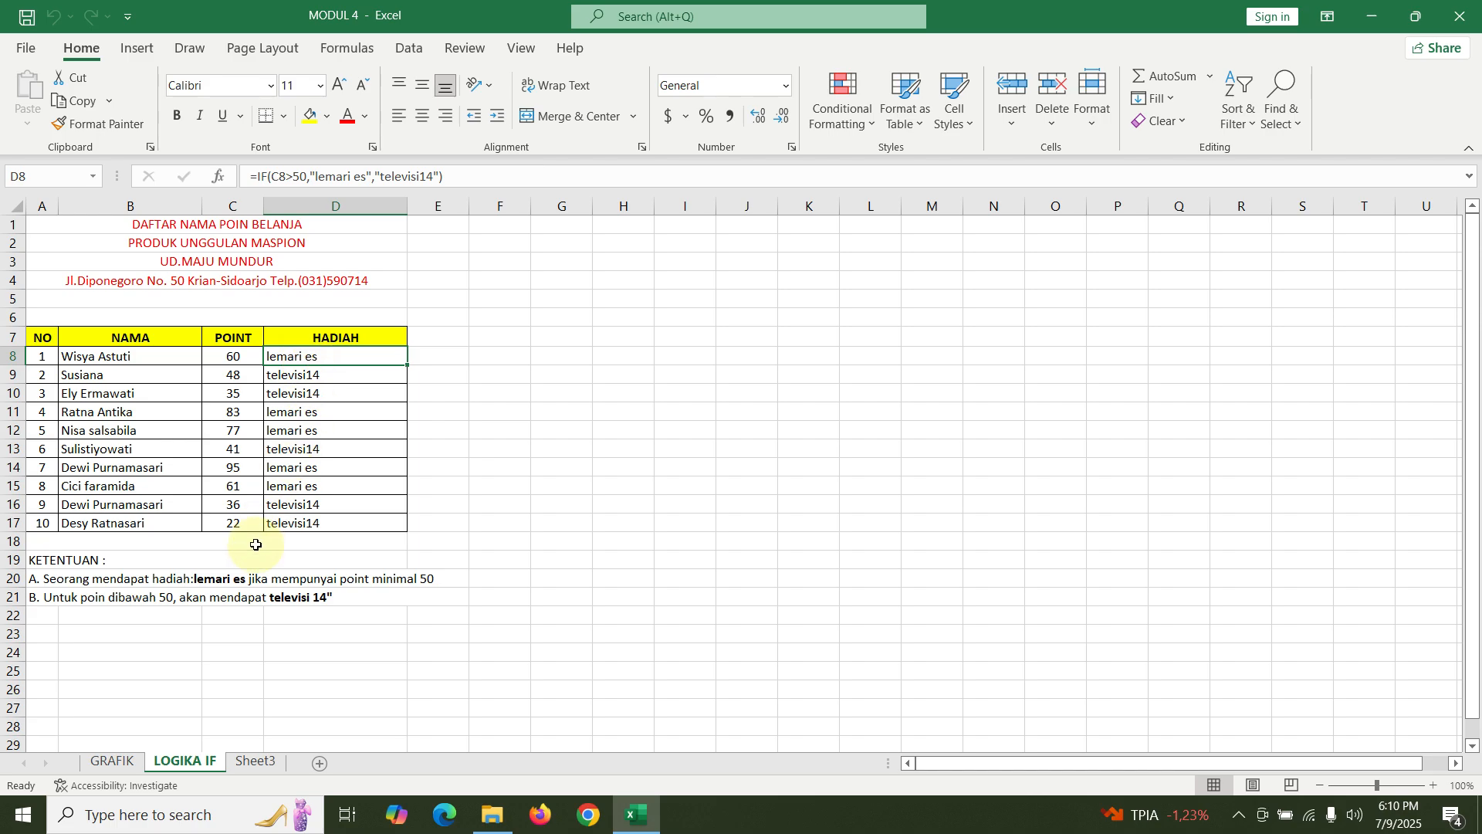
left_click(173, 593)
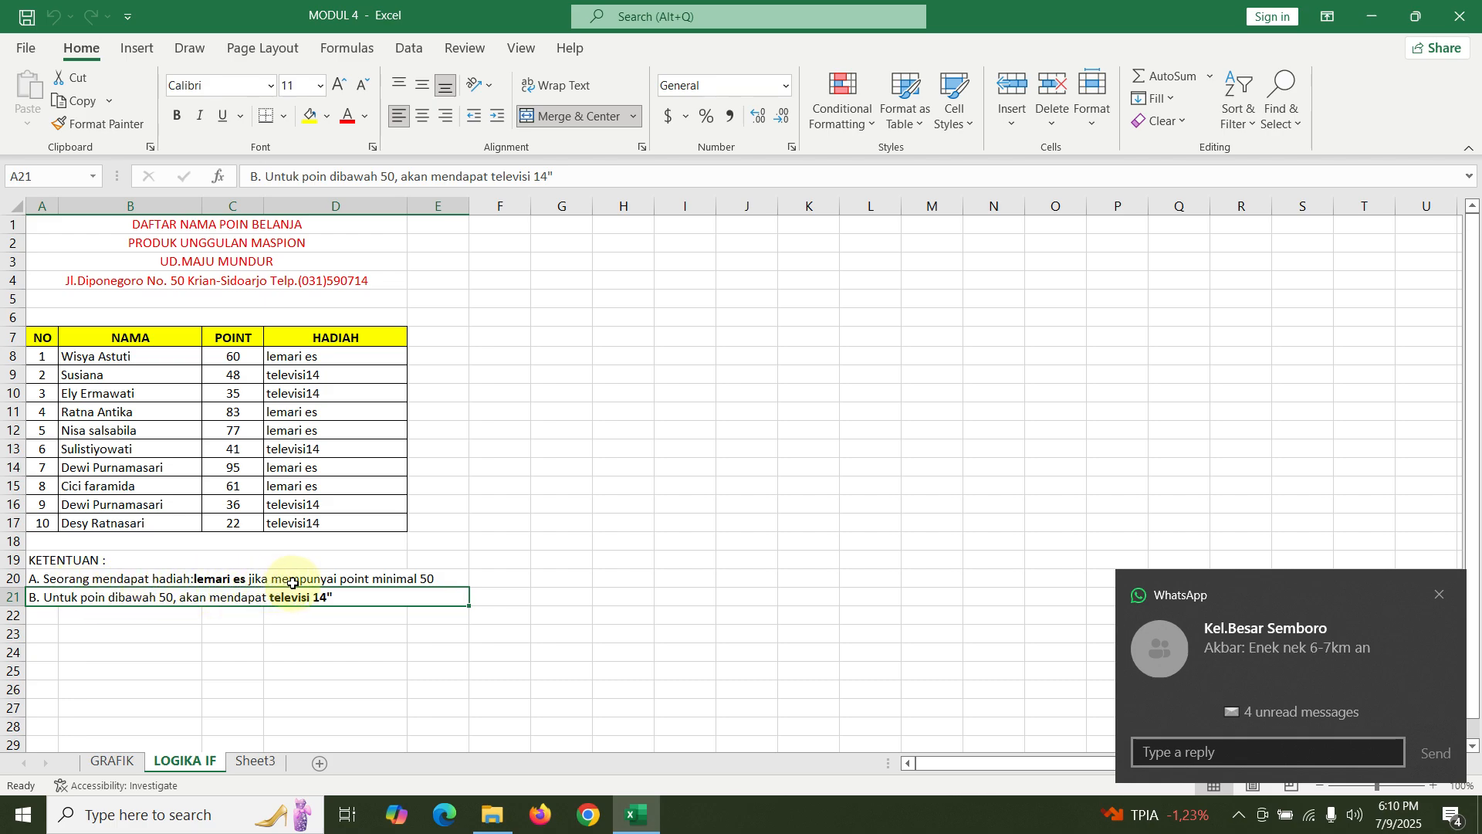
left_click(417, 578)
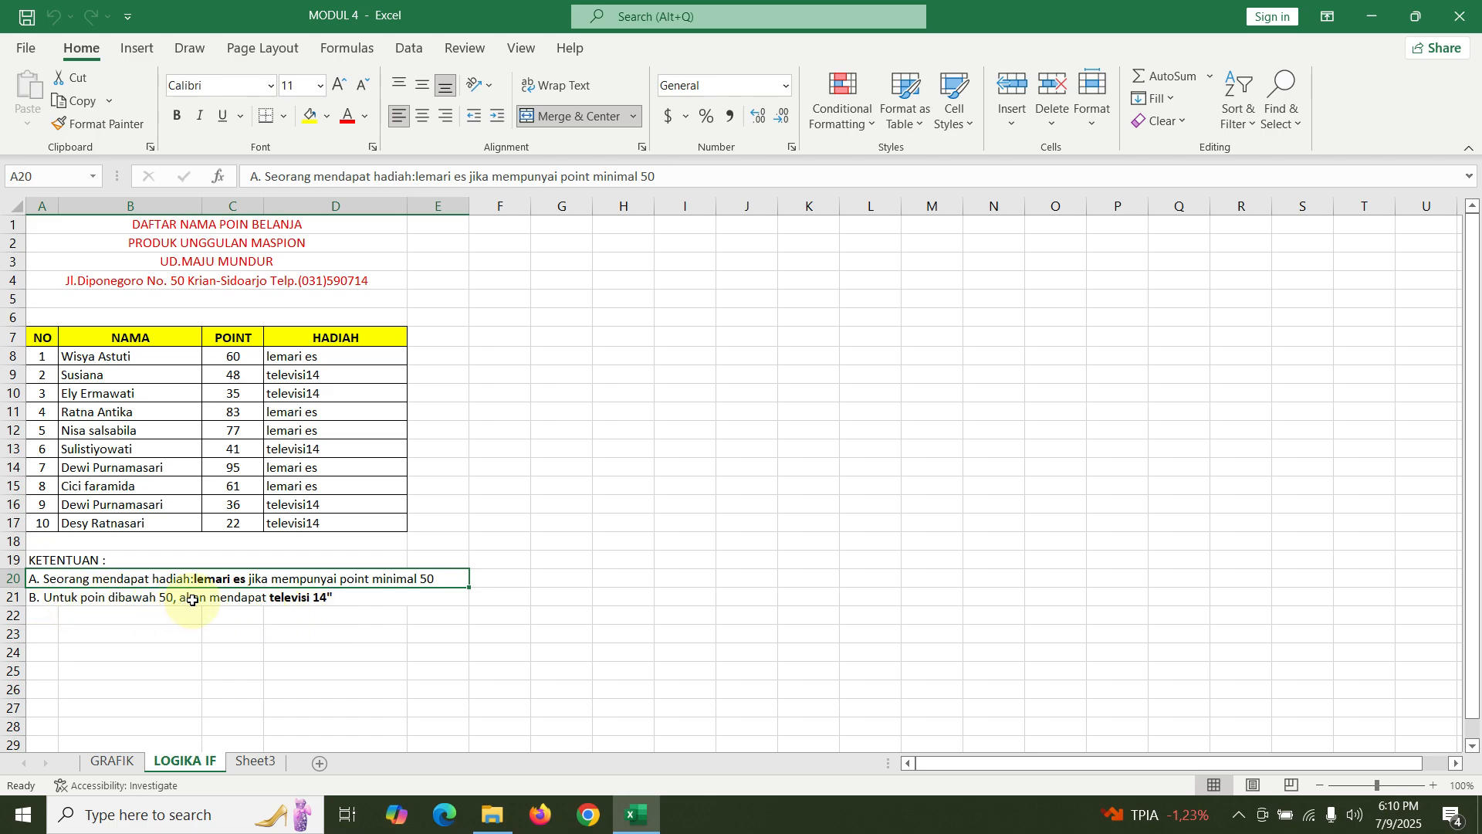
left_click(293, 602)
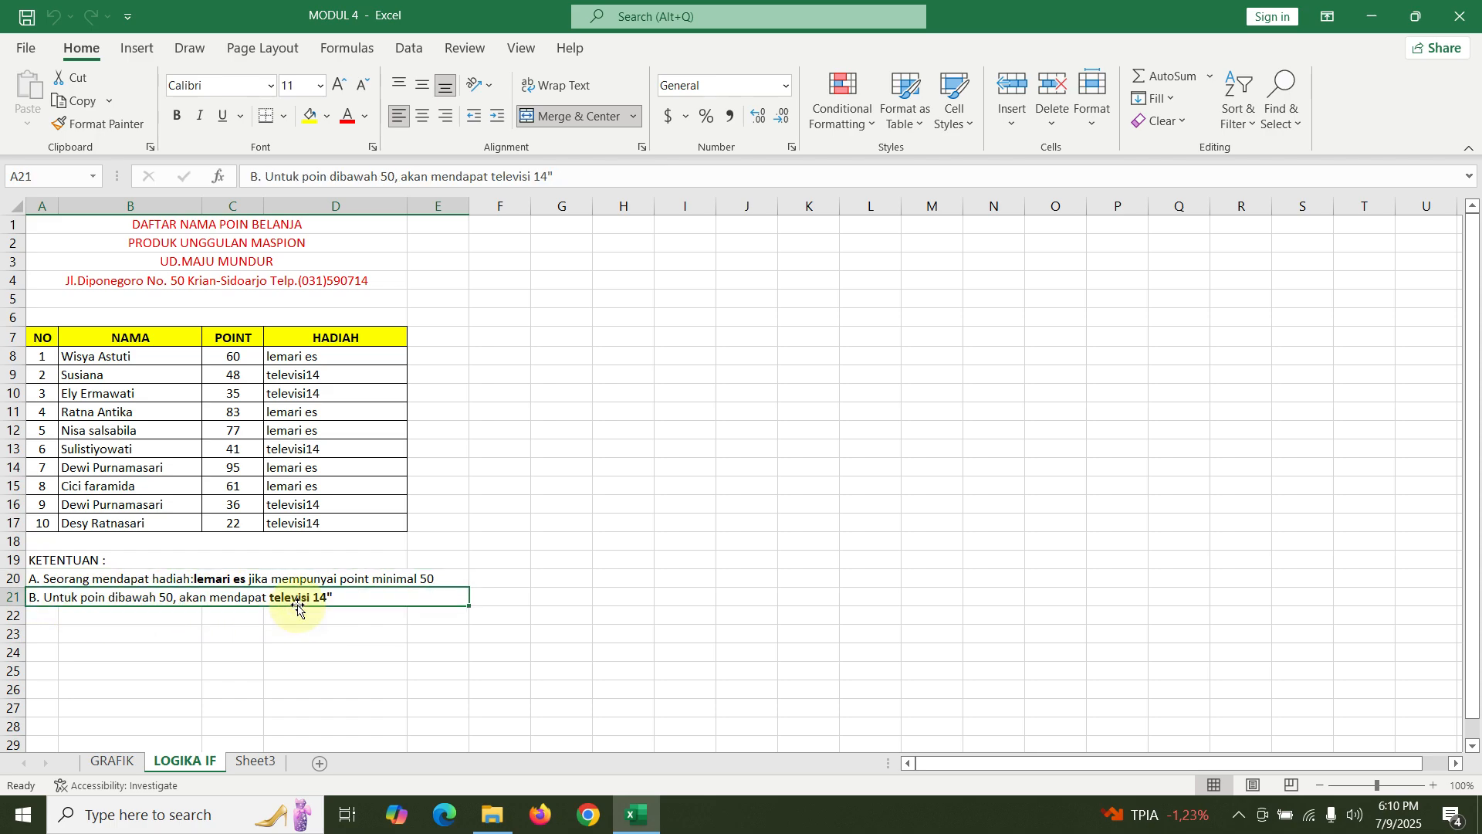
- Compare the NAMA and POINT entries with the KETENTUAN rules and the IF formula in D8
left_click(242, 354)
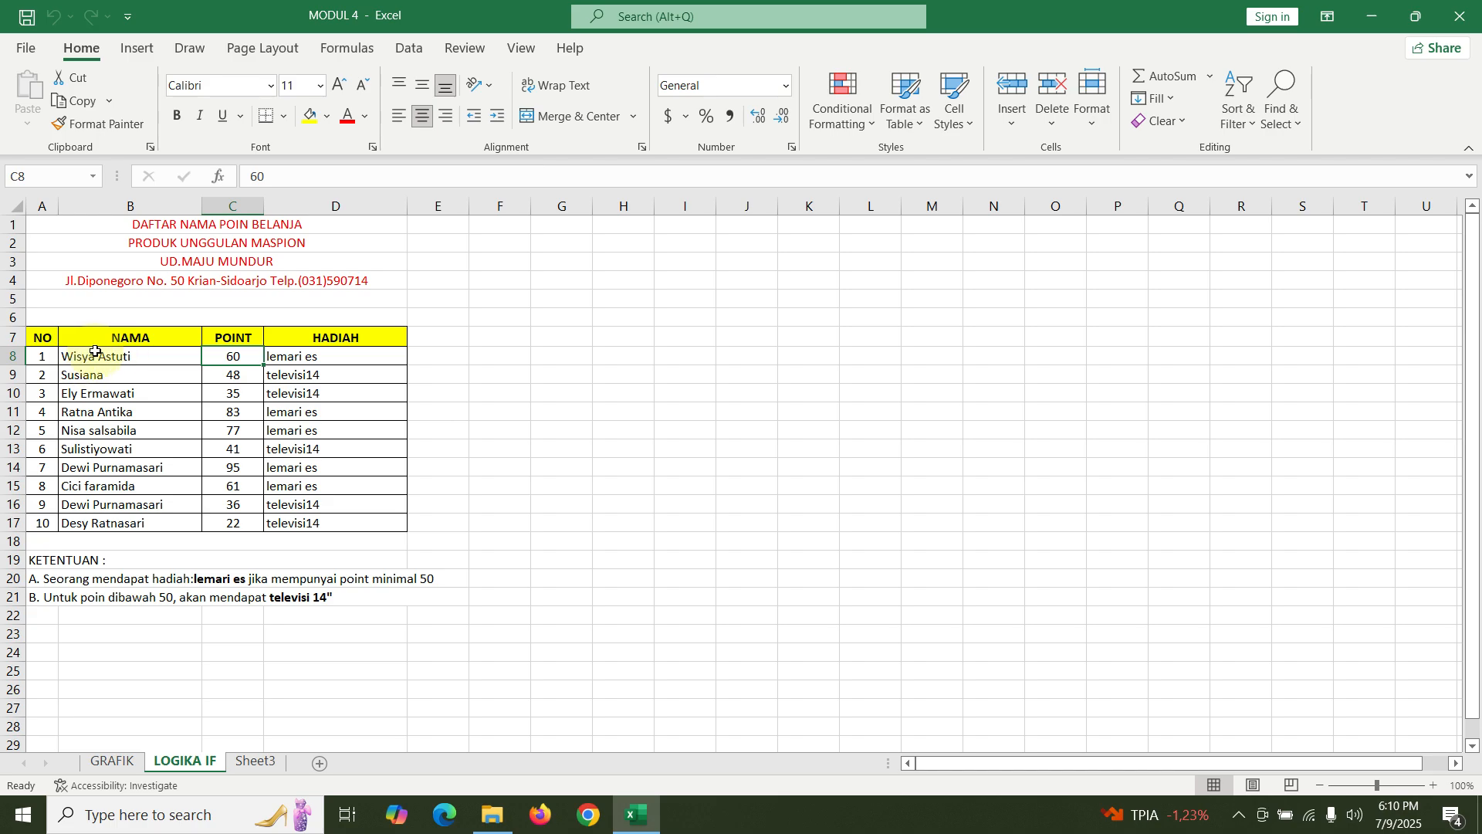
left_click_drag(121, 356, 126, 504)
left_click(136, 362)
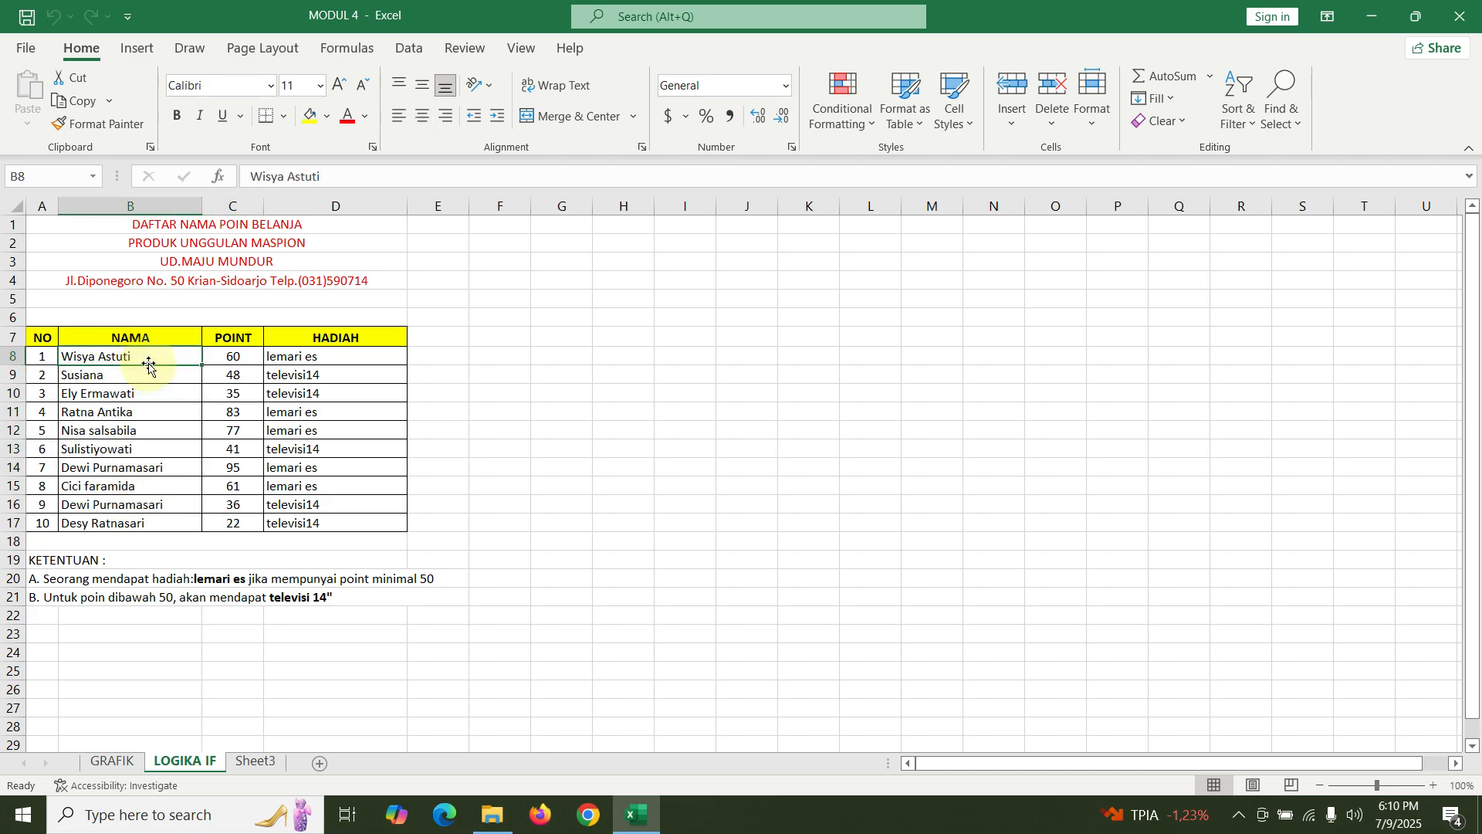
left_click(220, 356)
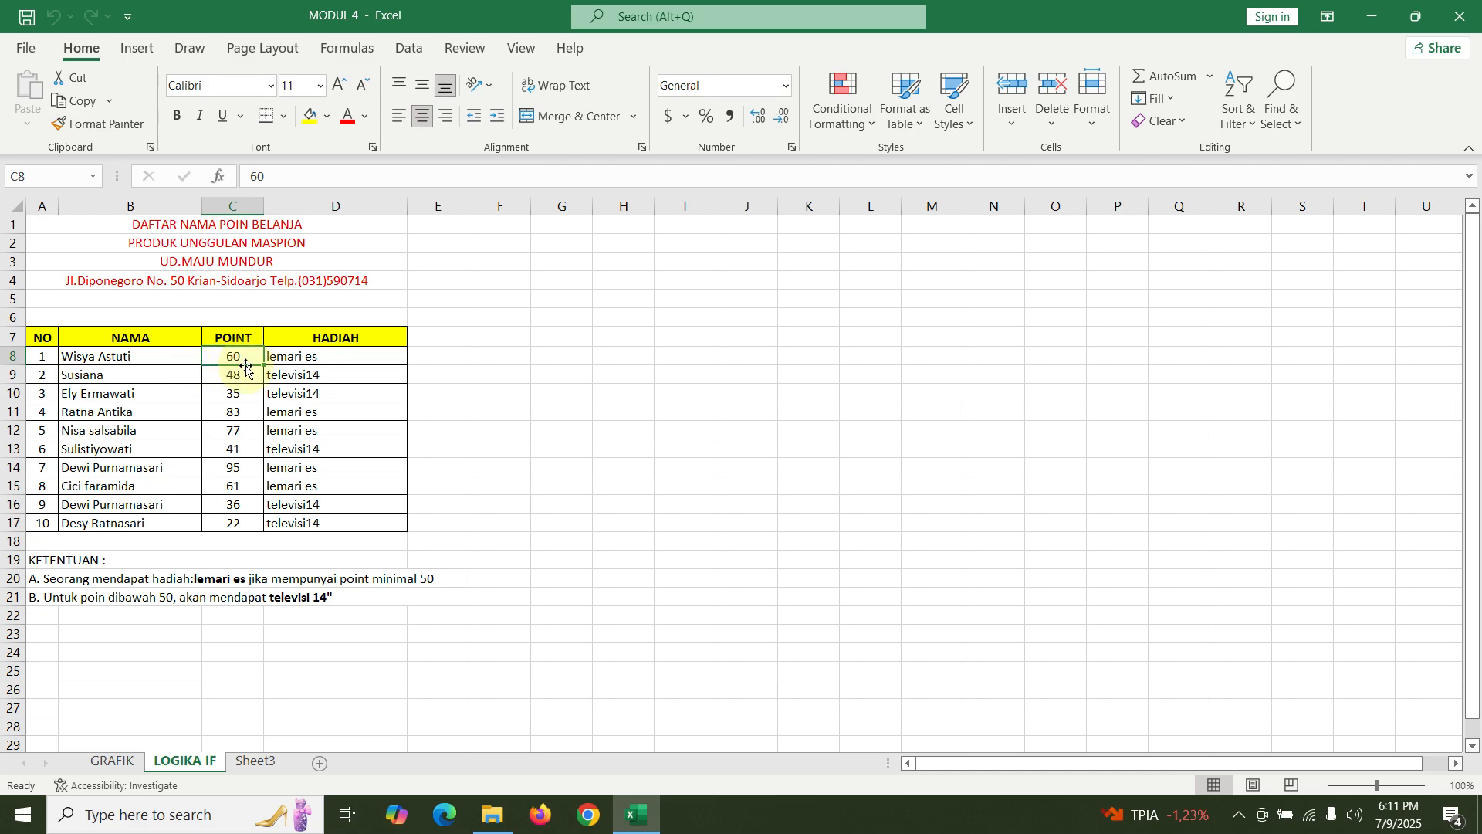
left_click(238, 578)
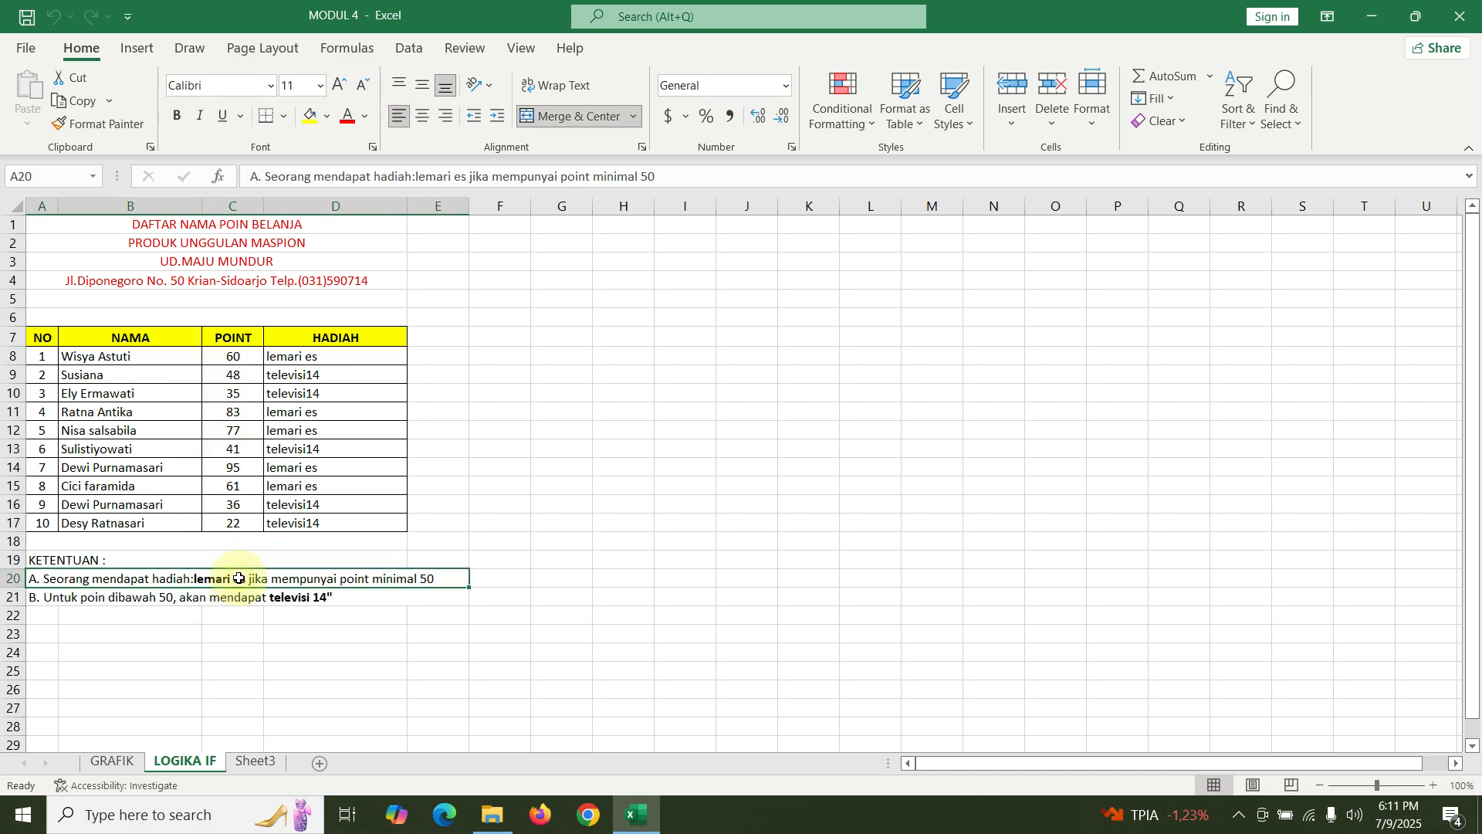
left_click(298, 360)
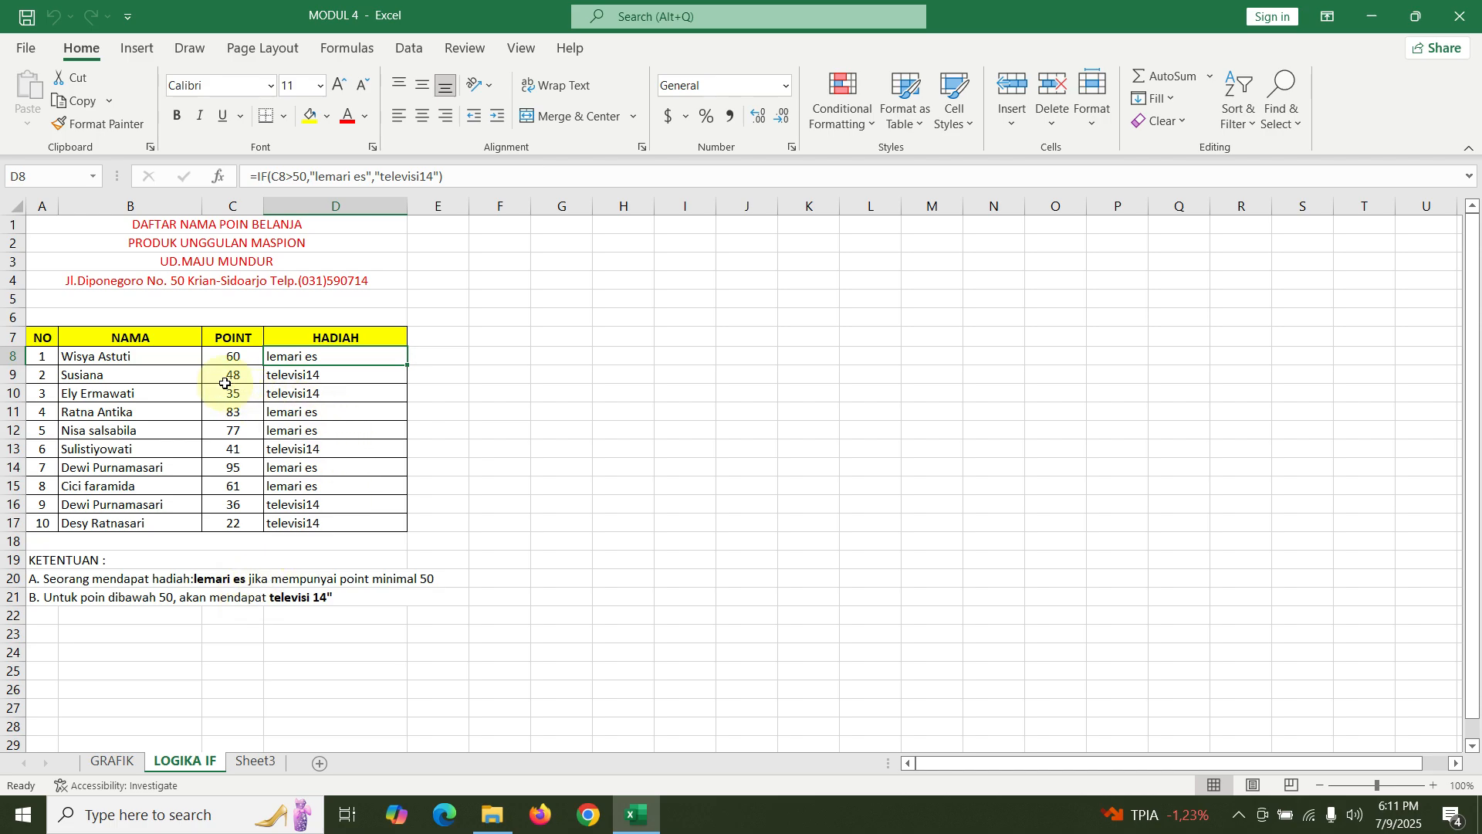
left_click(306, 600)
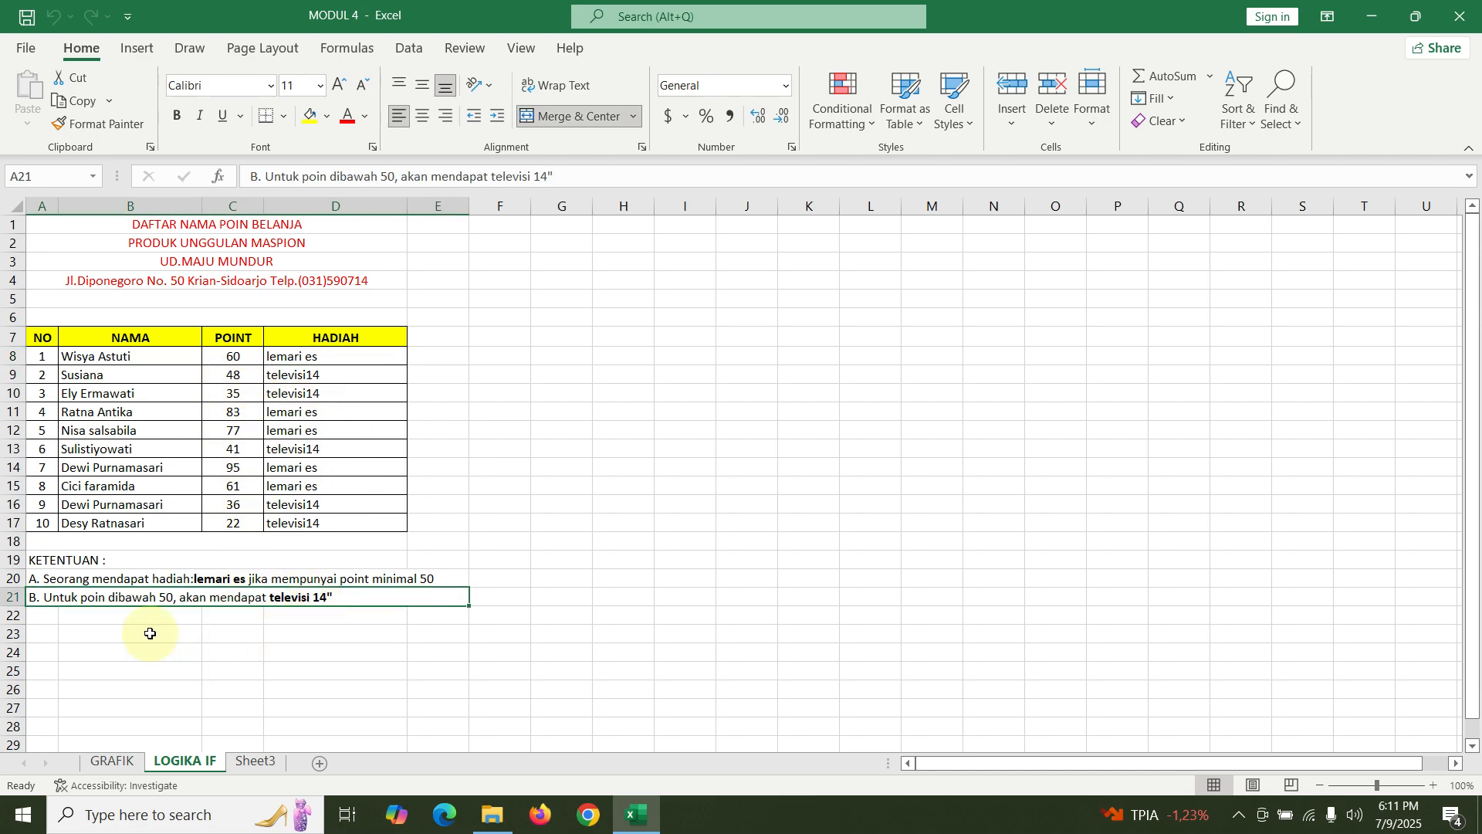
left_click(315, 357)
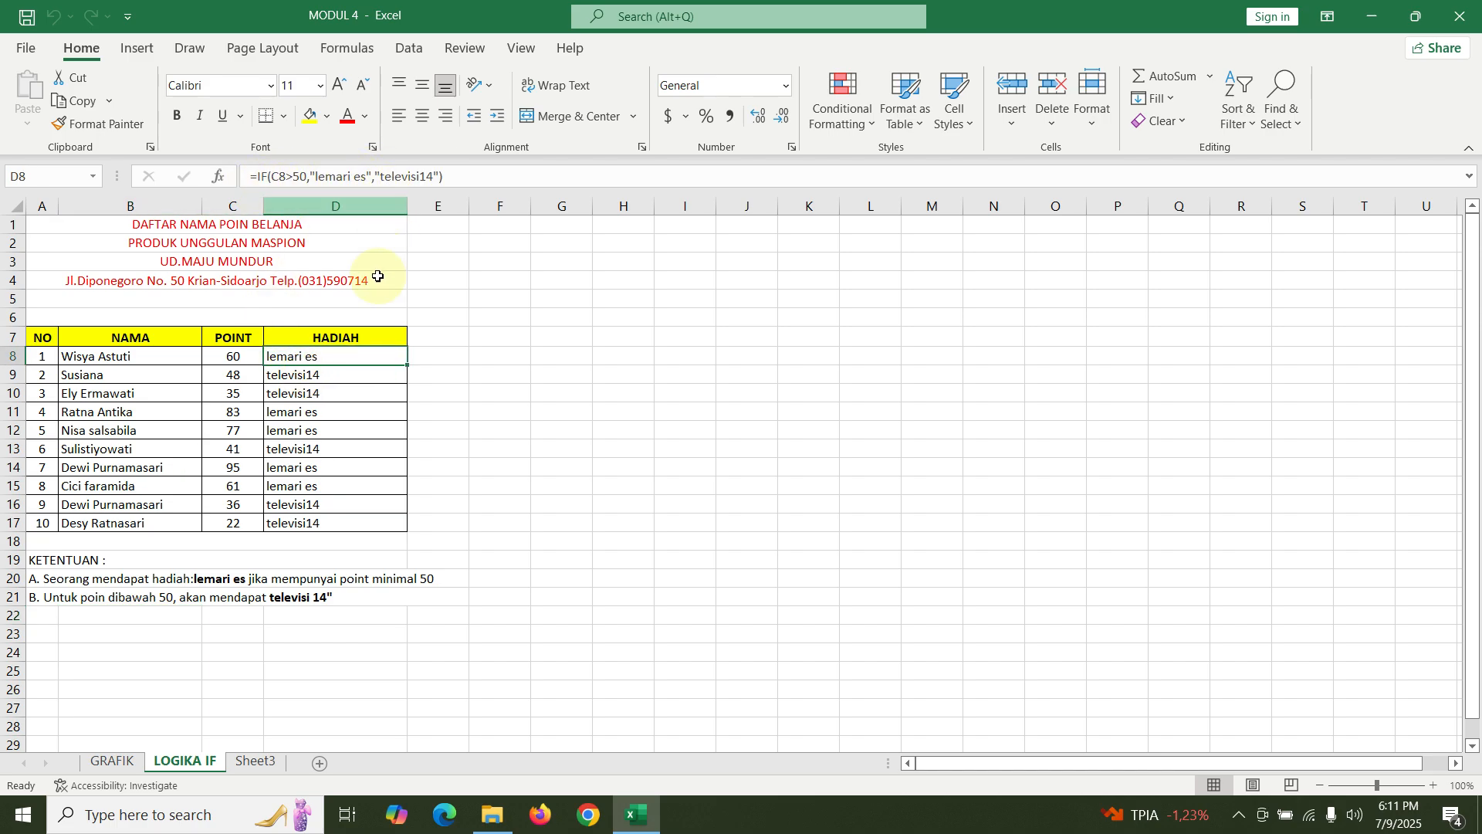
- Close MODUL 4, minimize the Documents window, and start Excel with a new blank workbook
left_click(1459, 17)
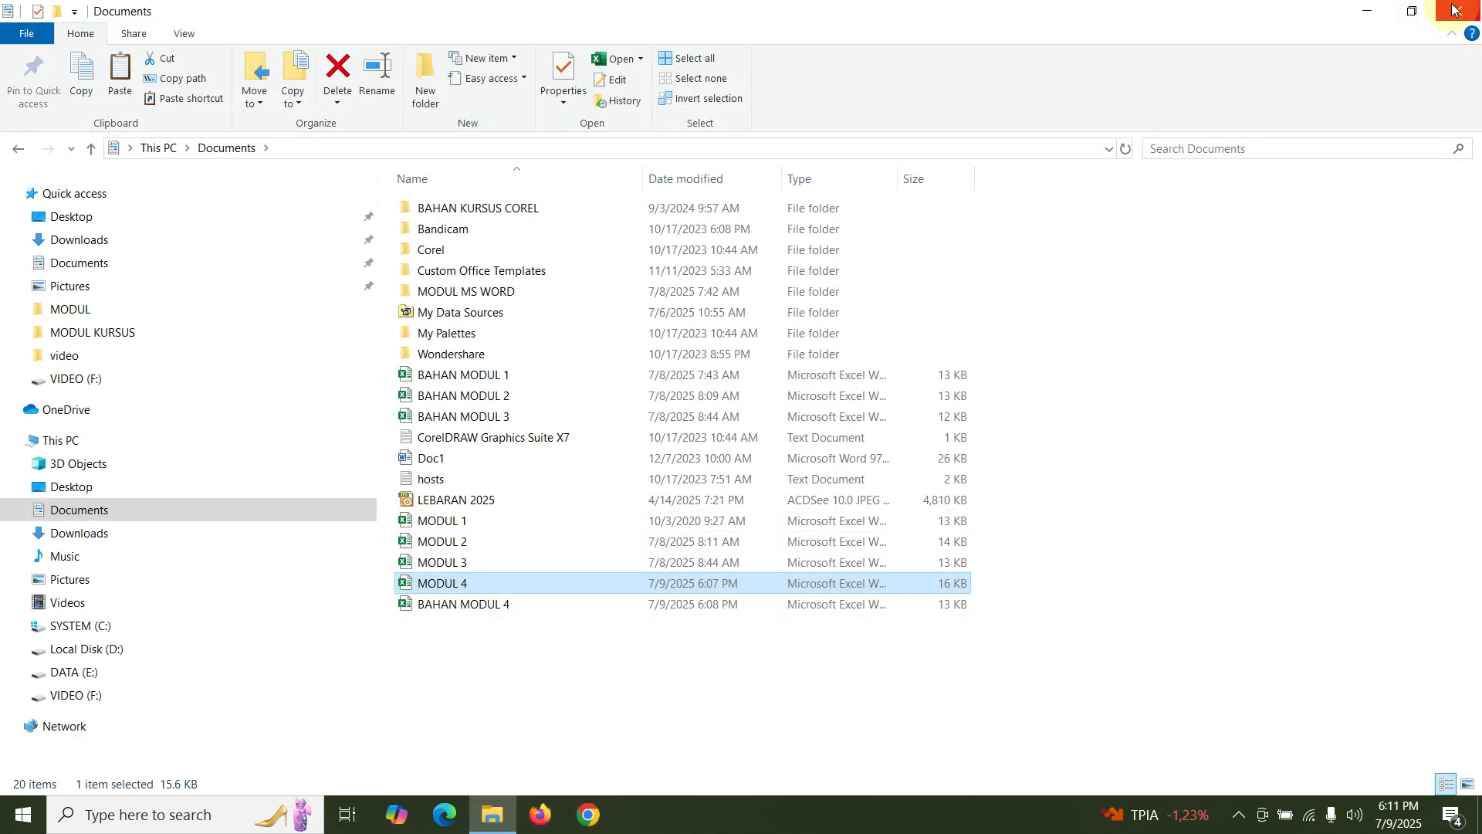
left_click(1365, 11)
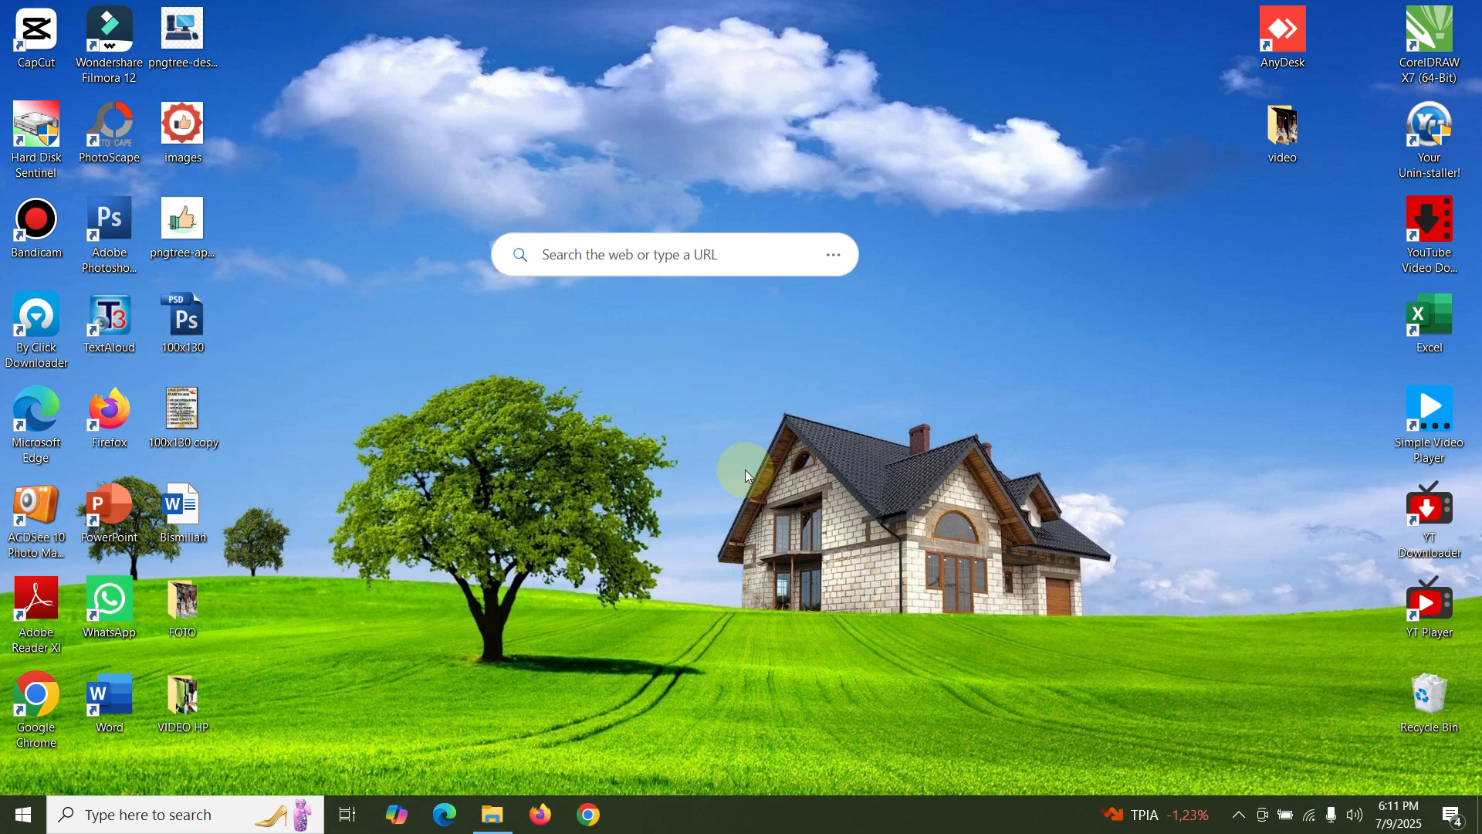
double_click(1412, 325)
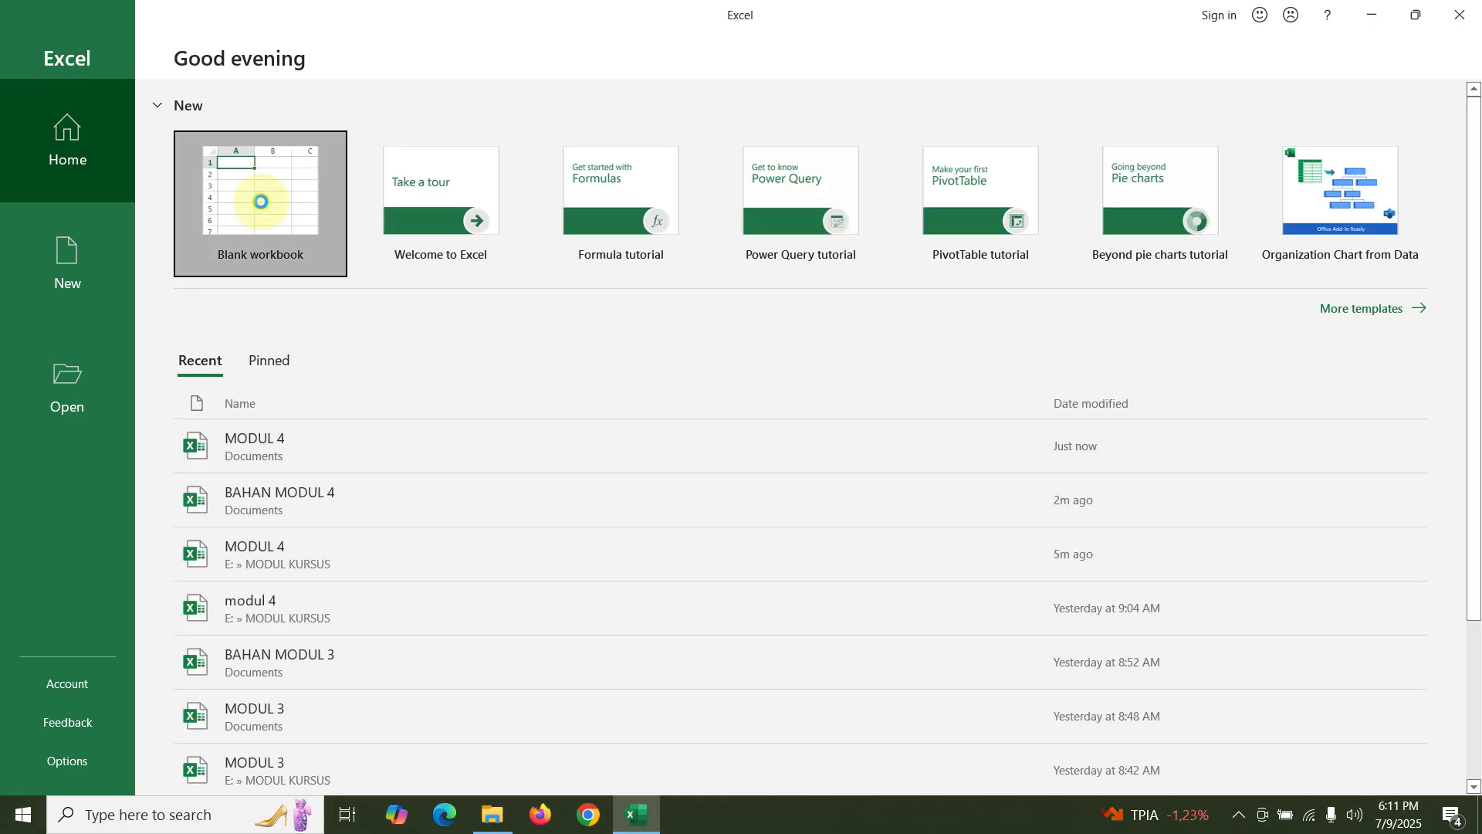
left_click(260, 201)
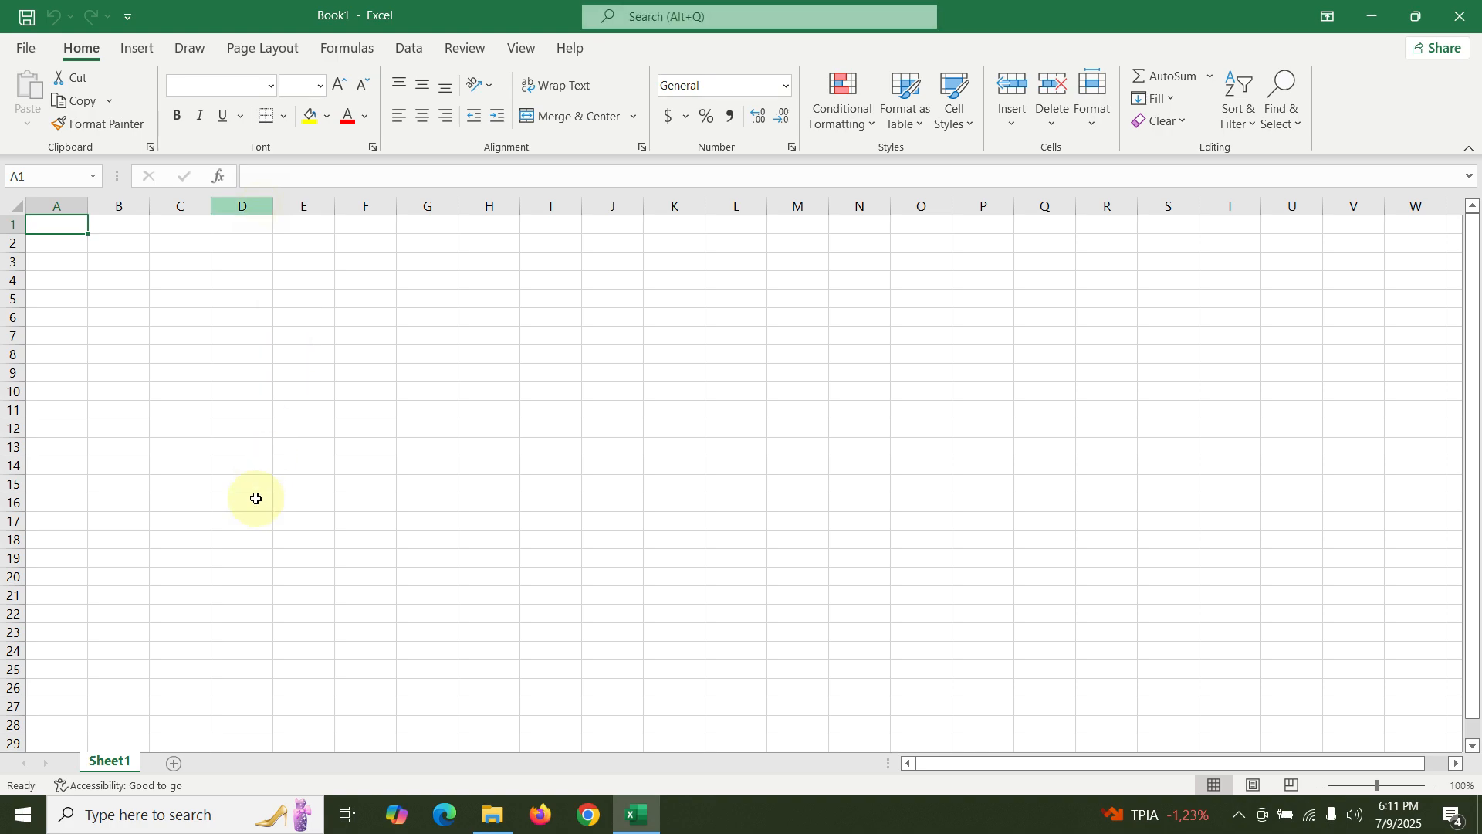
left_click(298, 378)
left_click(182, 324)
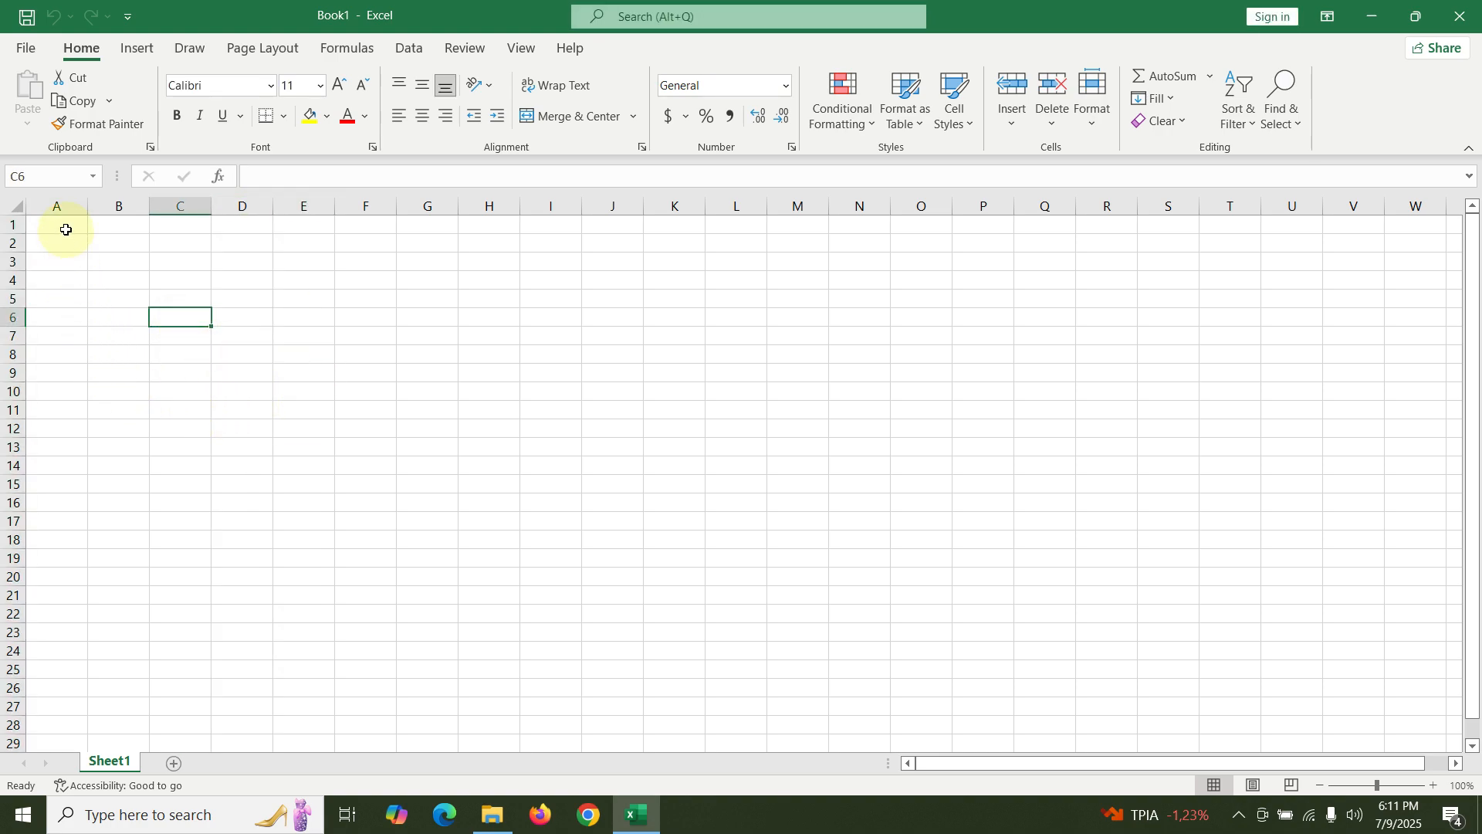
- Merge and center cells A1:D1 and format them with font size 16 in red
left_click_drag(48, 224, 258, 222)
left_click(571, 116)
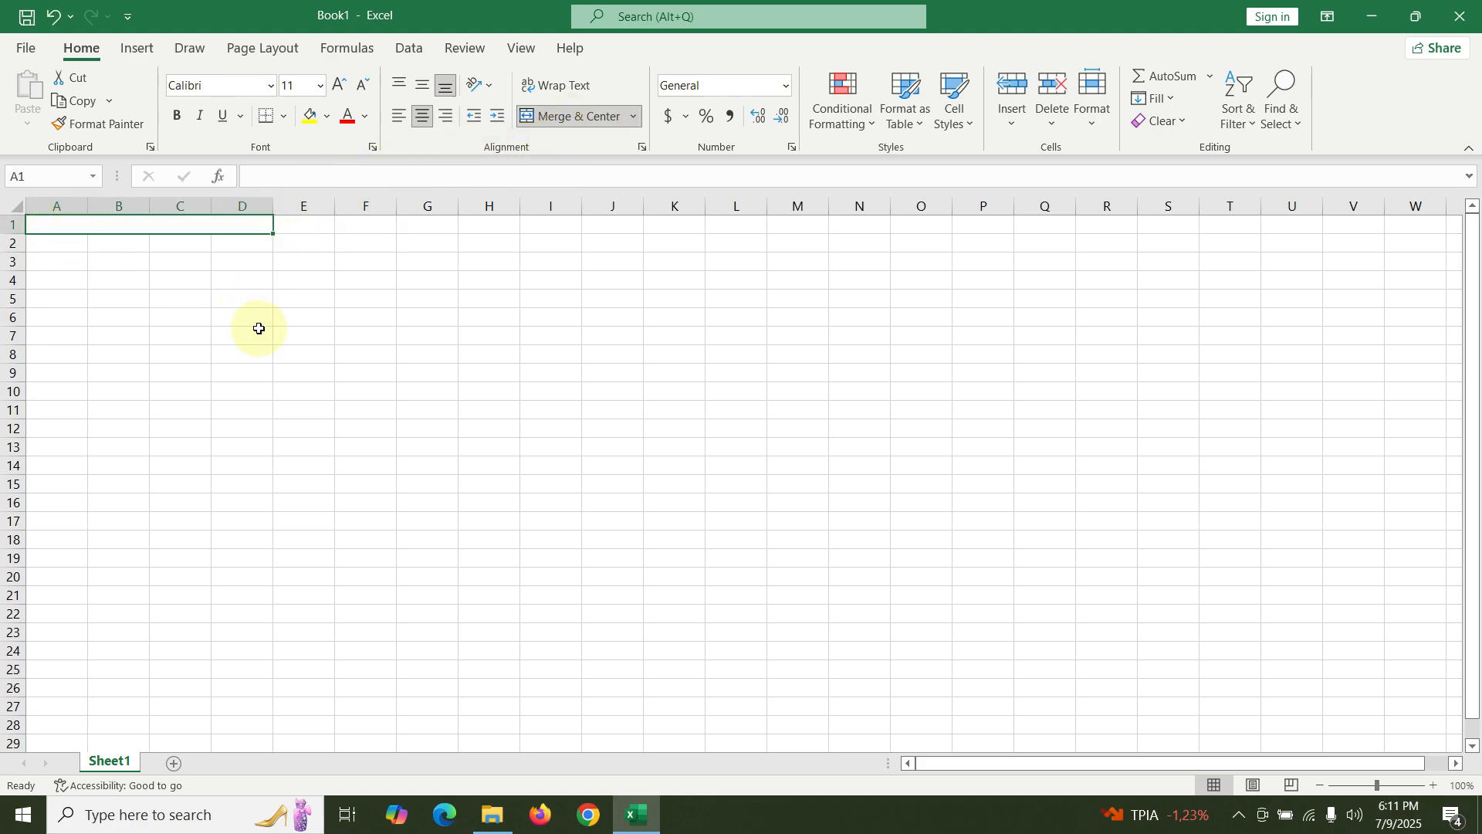
left_click(320, 85)
left_click(304, 257)
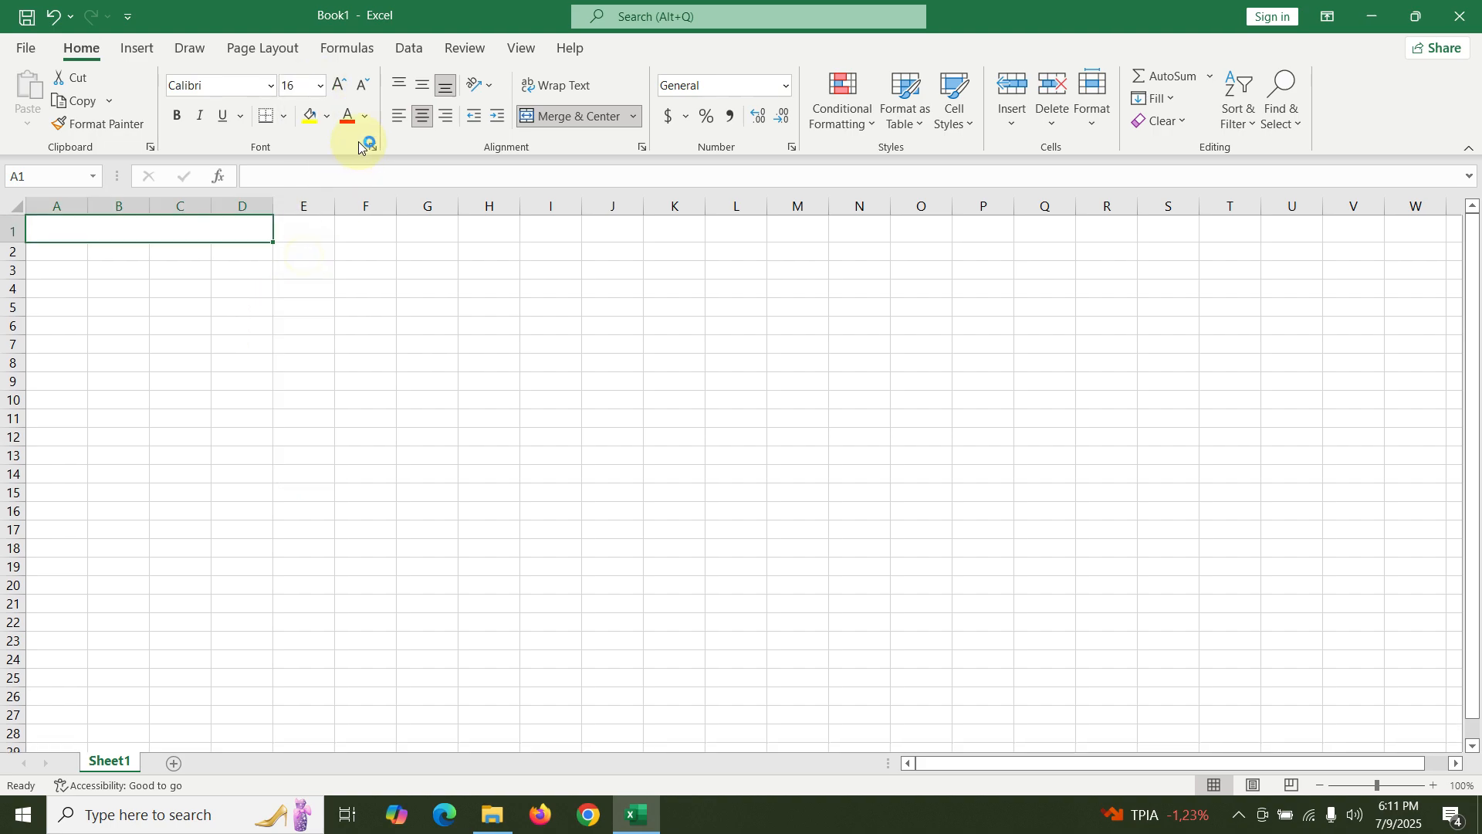
- Enter the title GRAFIK PENJUALAN RUMAH in the merged cell A1
type("gra")
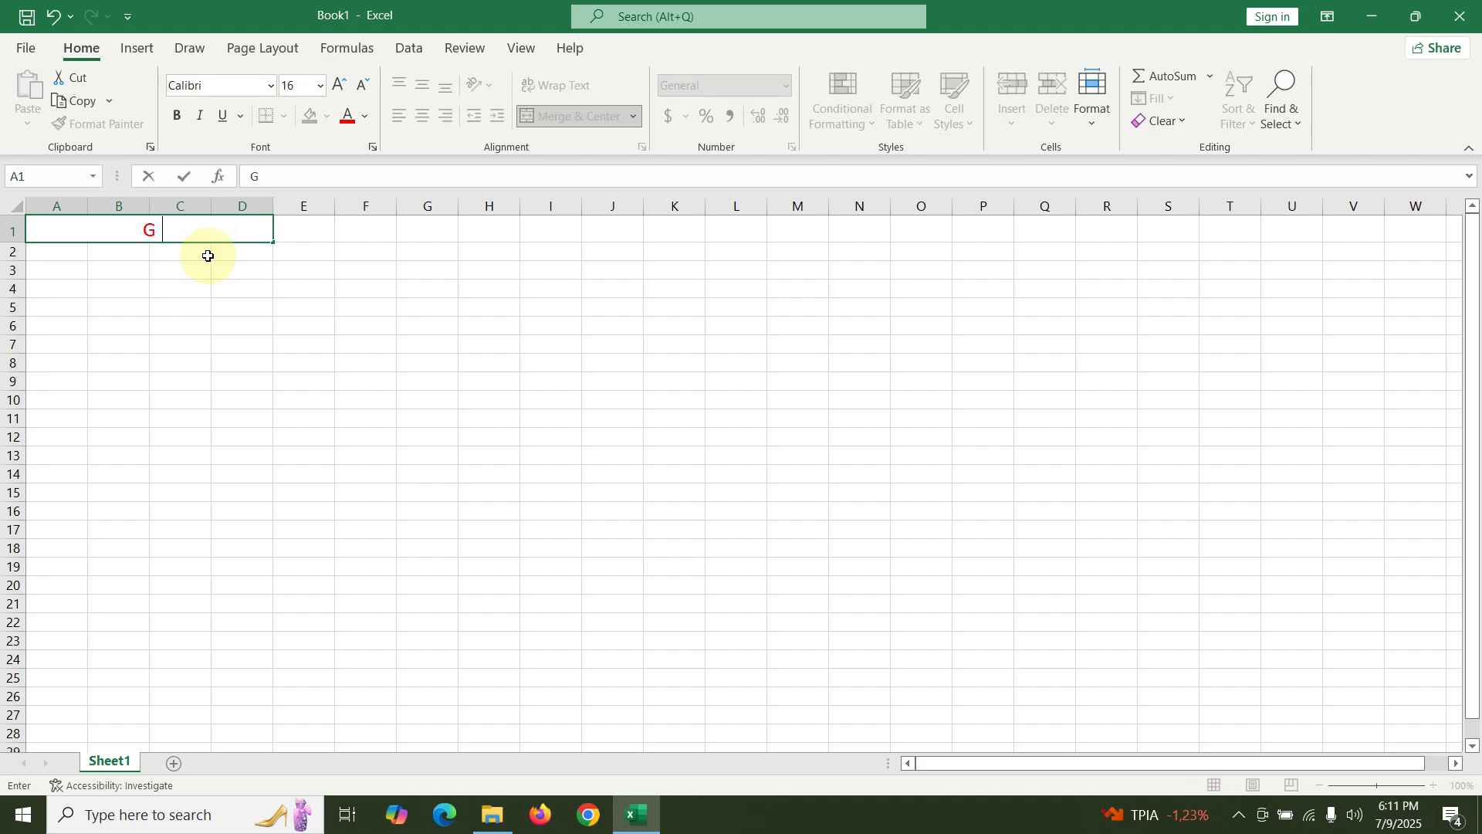
type("RAFIK PENJUALAN")
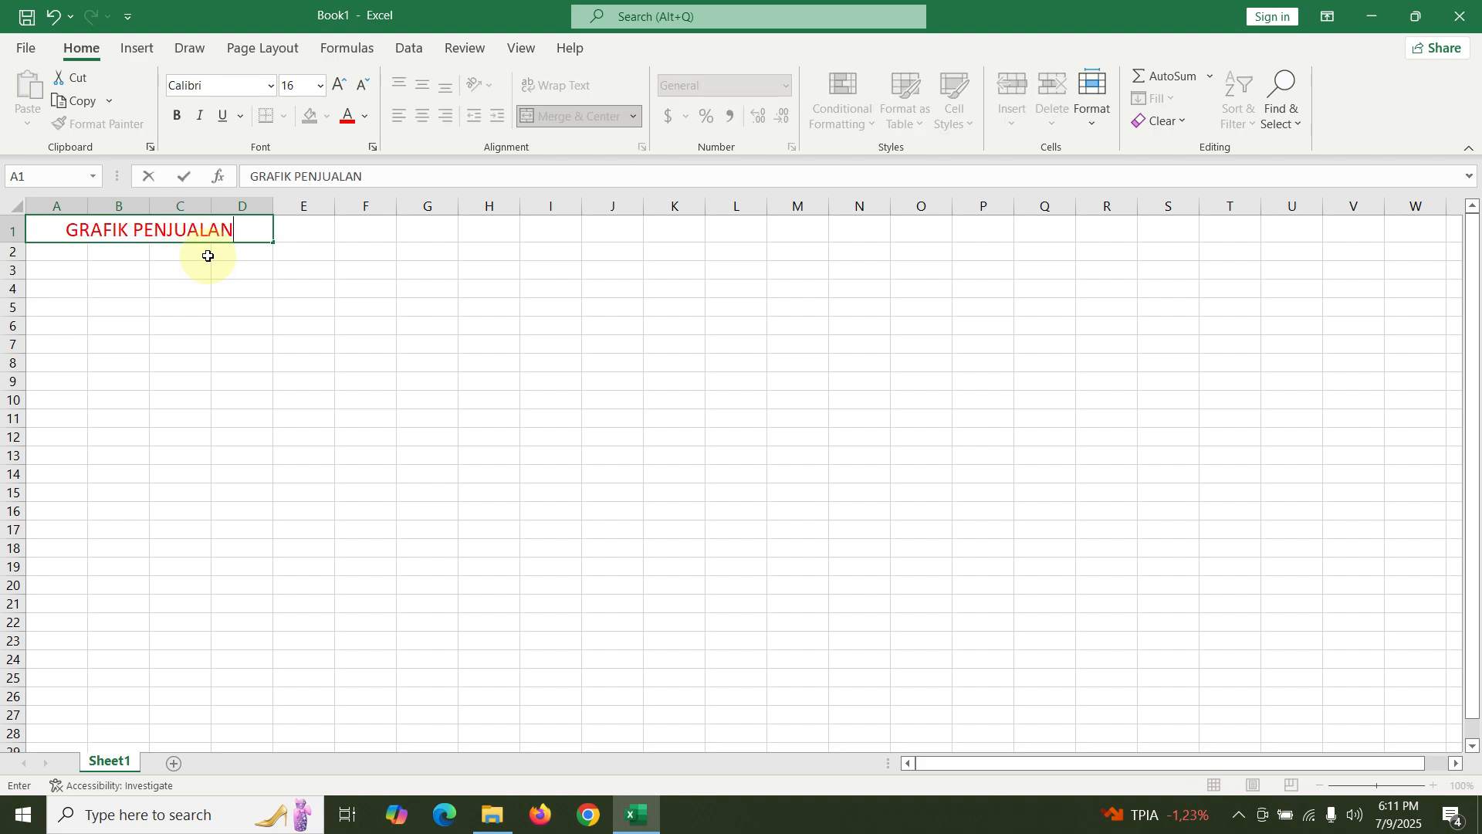
type(" RUMAH")
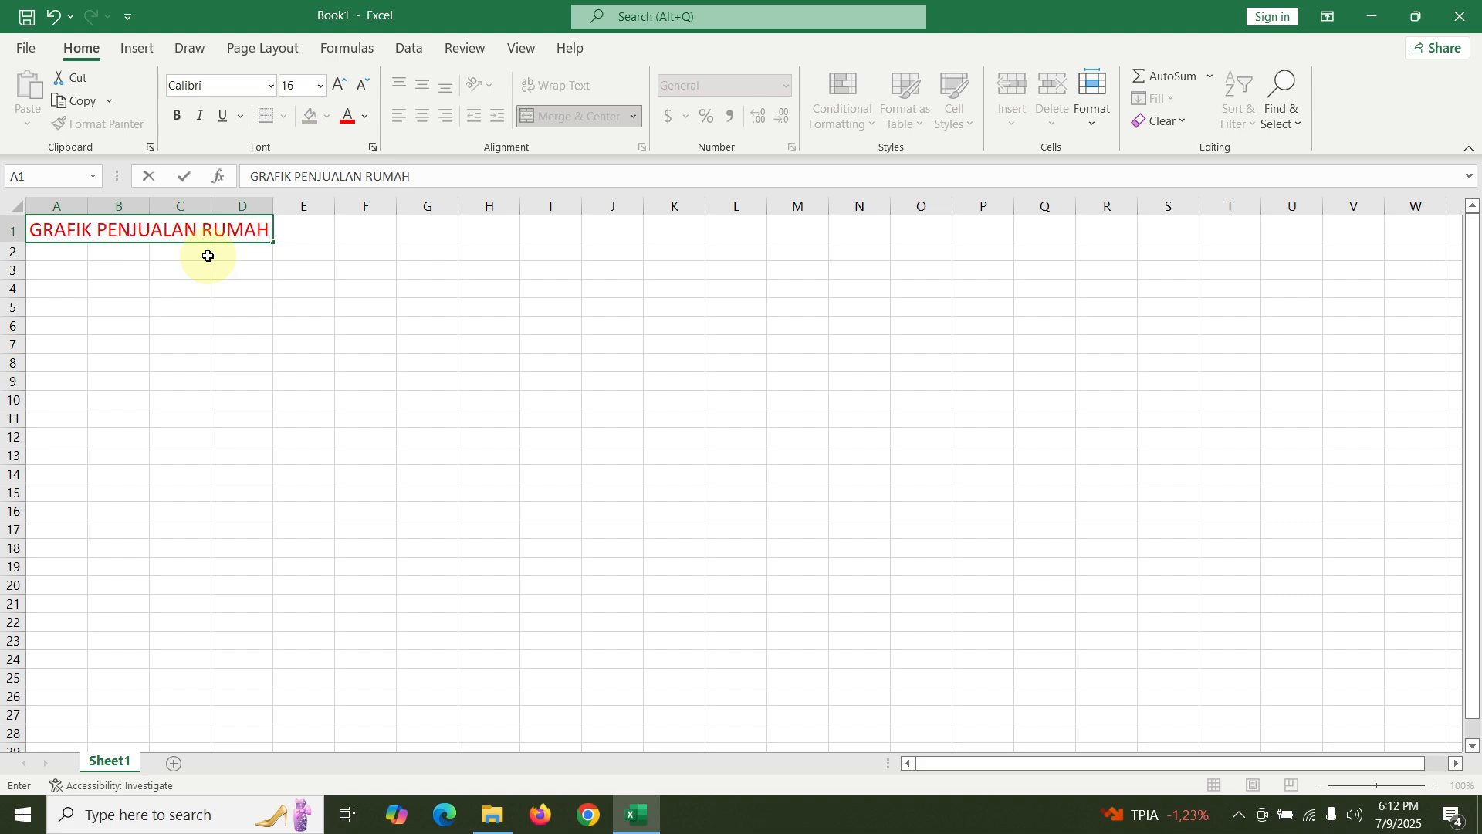
- Merge and center cells A2:D2 and enter the subtitle PERUMAHAN PUTRI INDAH PERMAI
left_click(264, 346)
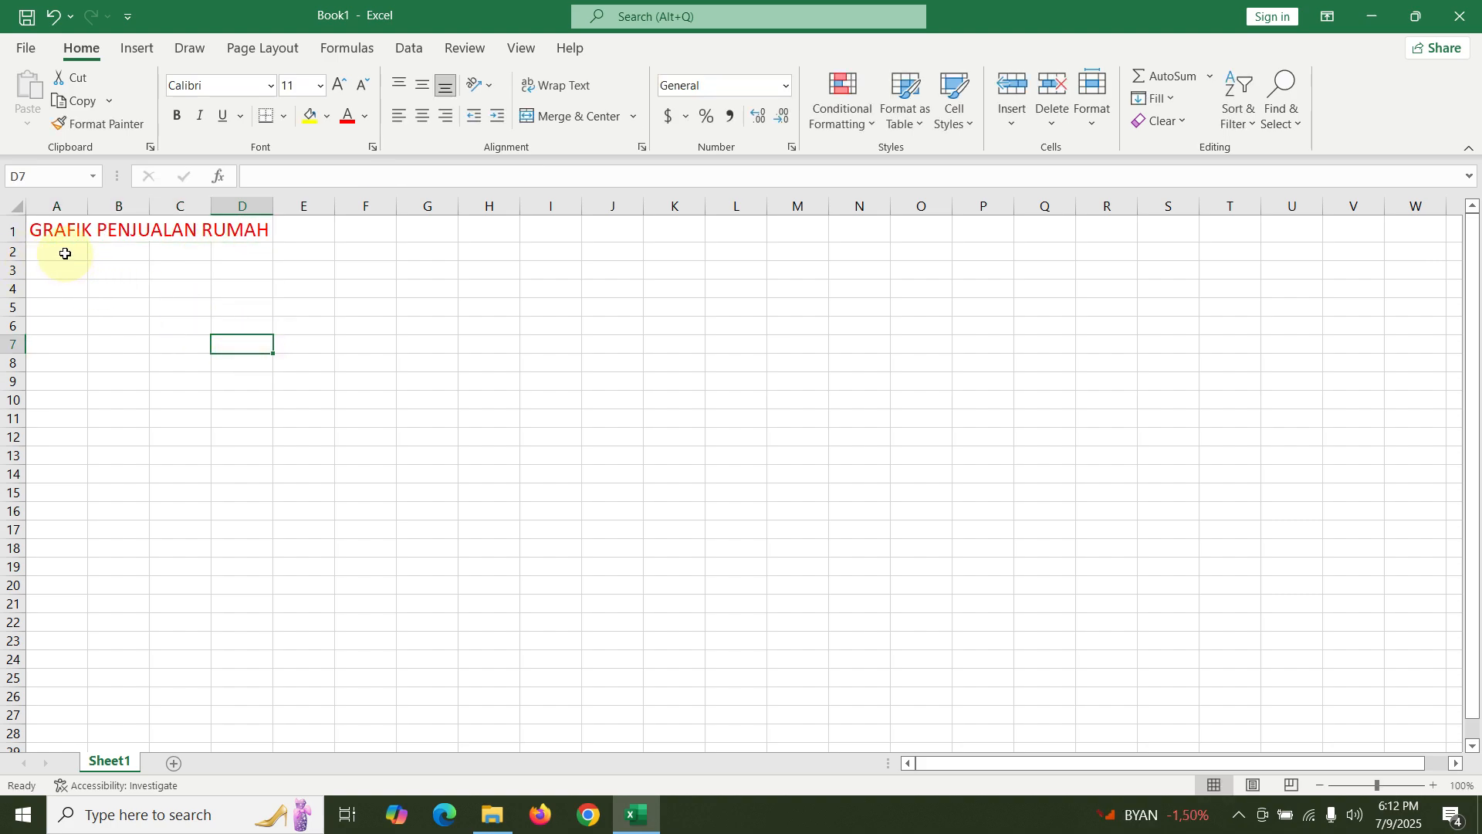
left_click_drag(65, 253, 248, 252)
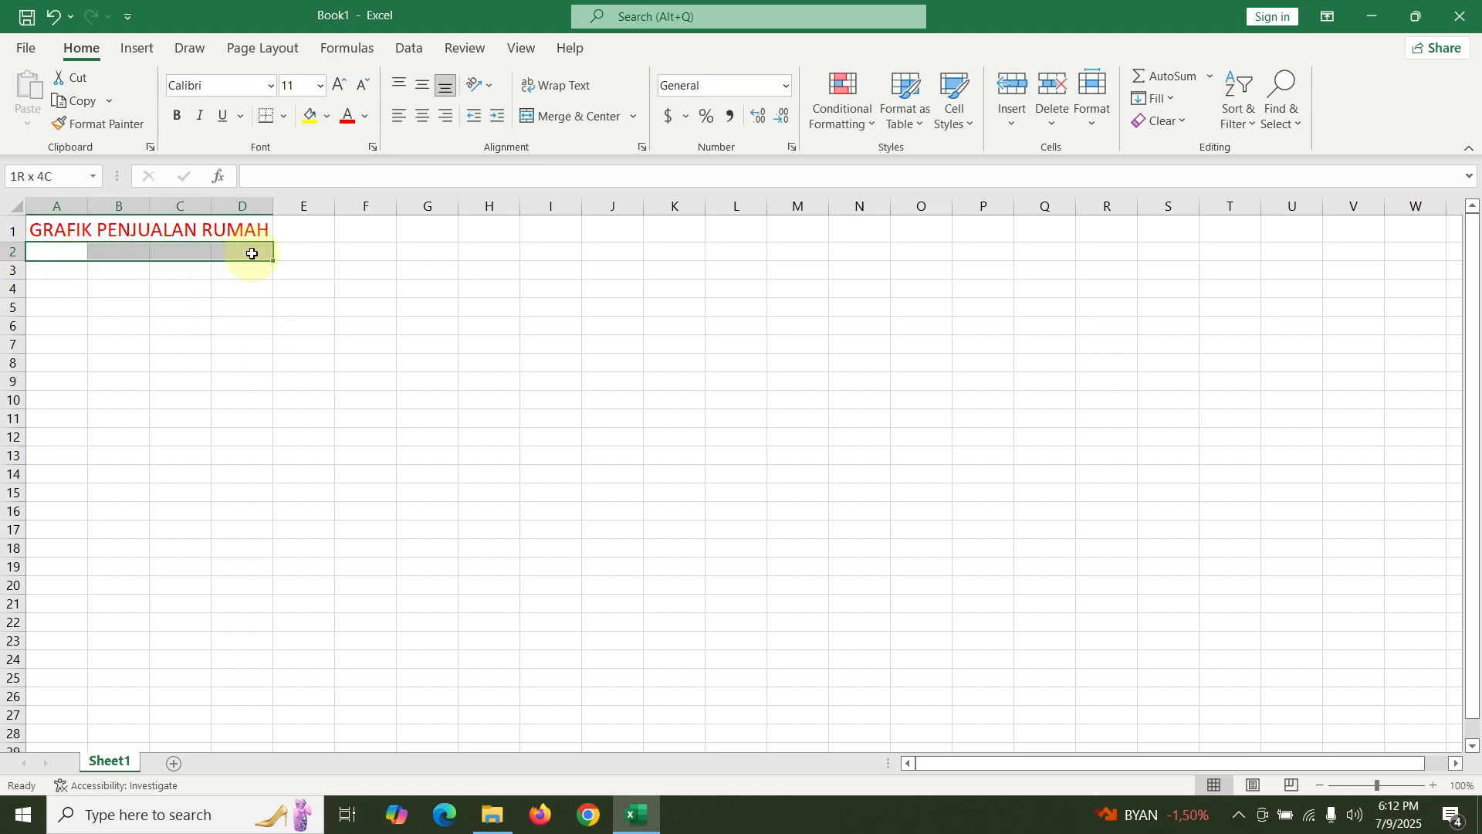
left_click(568, 122)
type("PERUMAH")
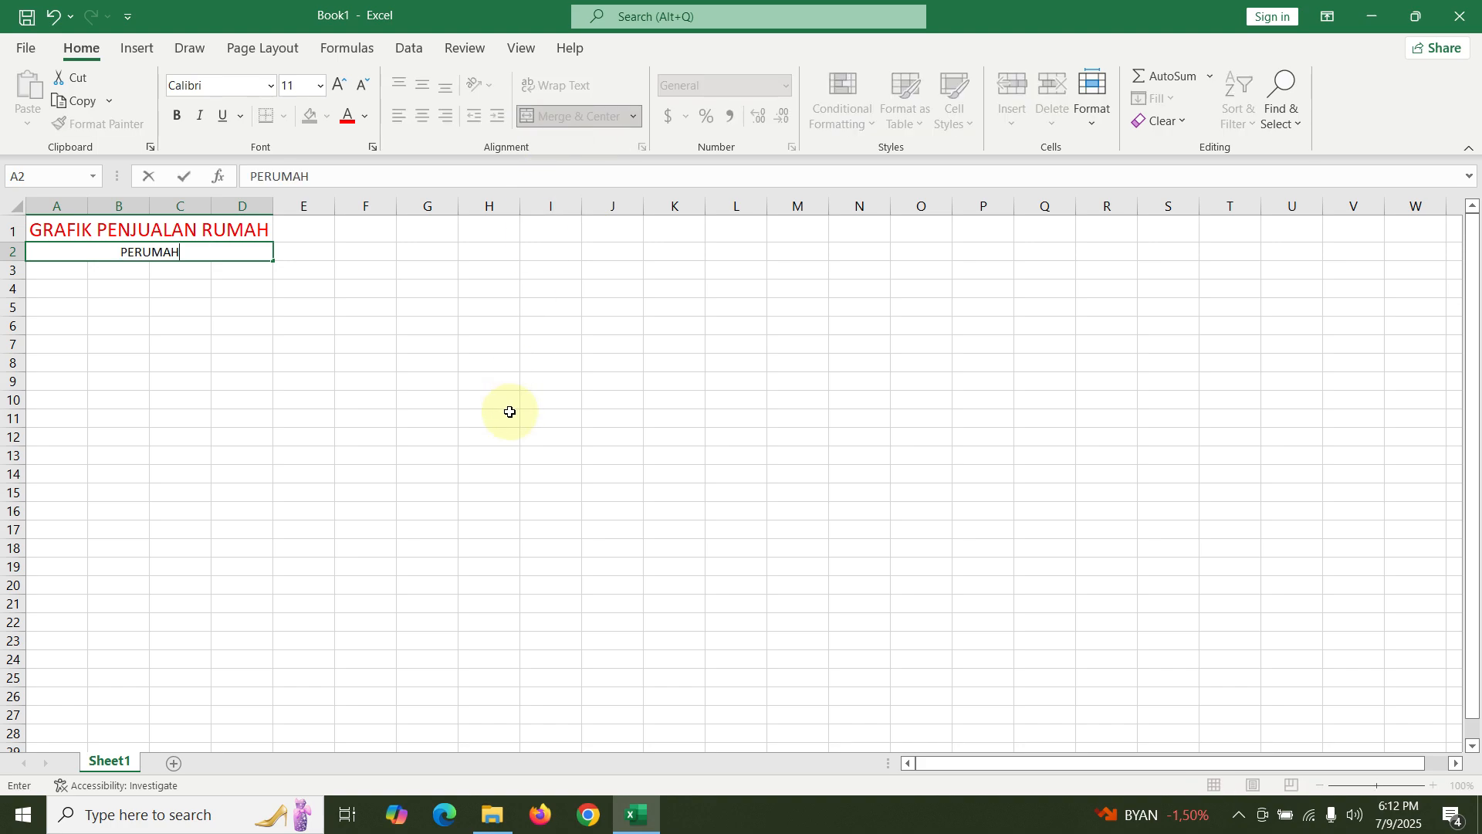
type("AN PUTRI ")
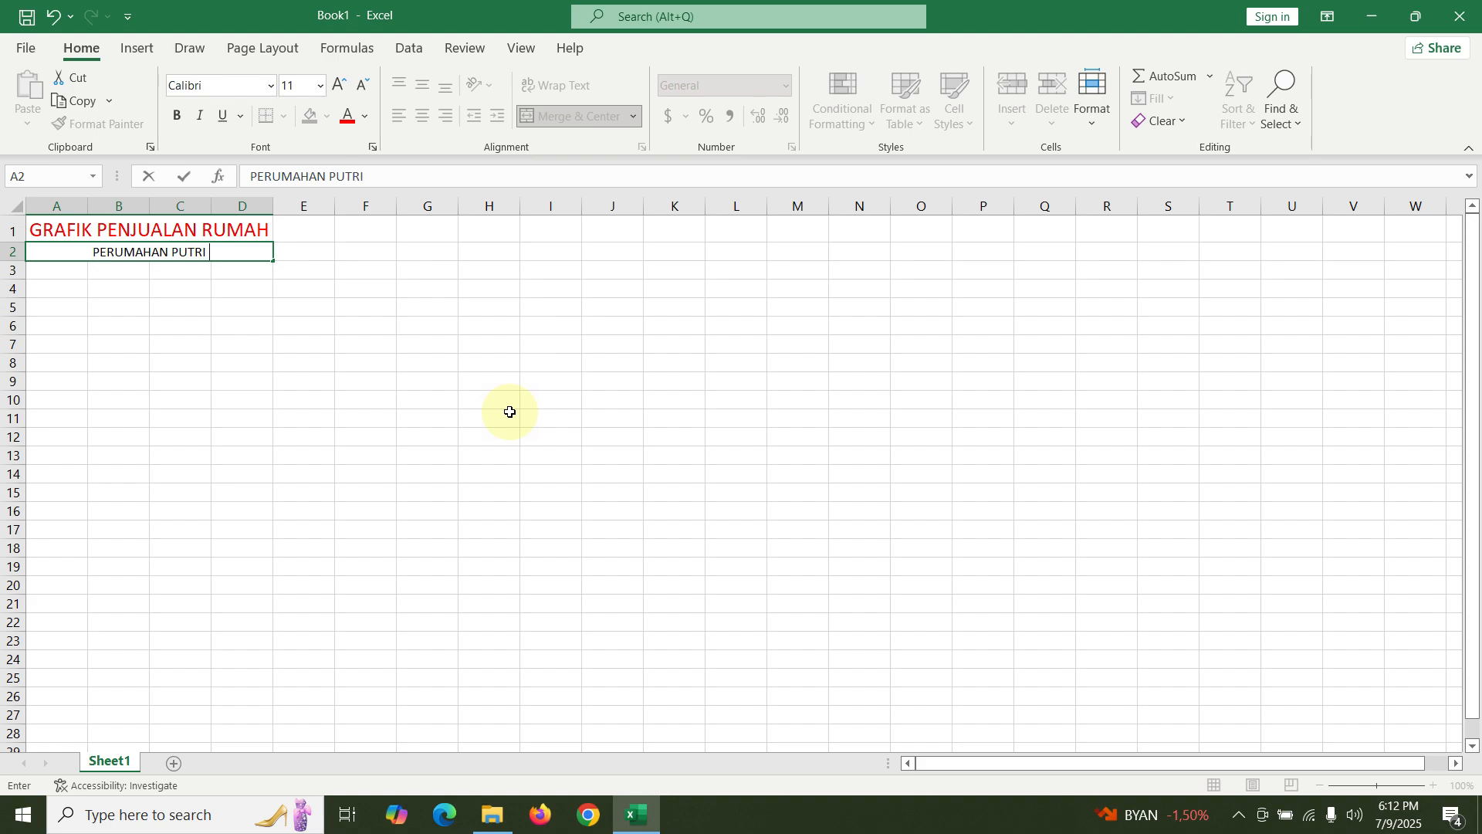
type("IND")
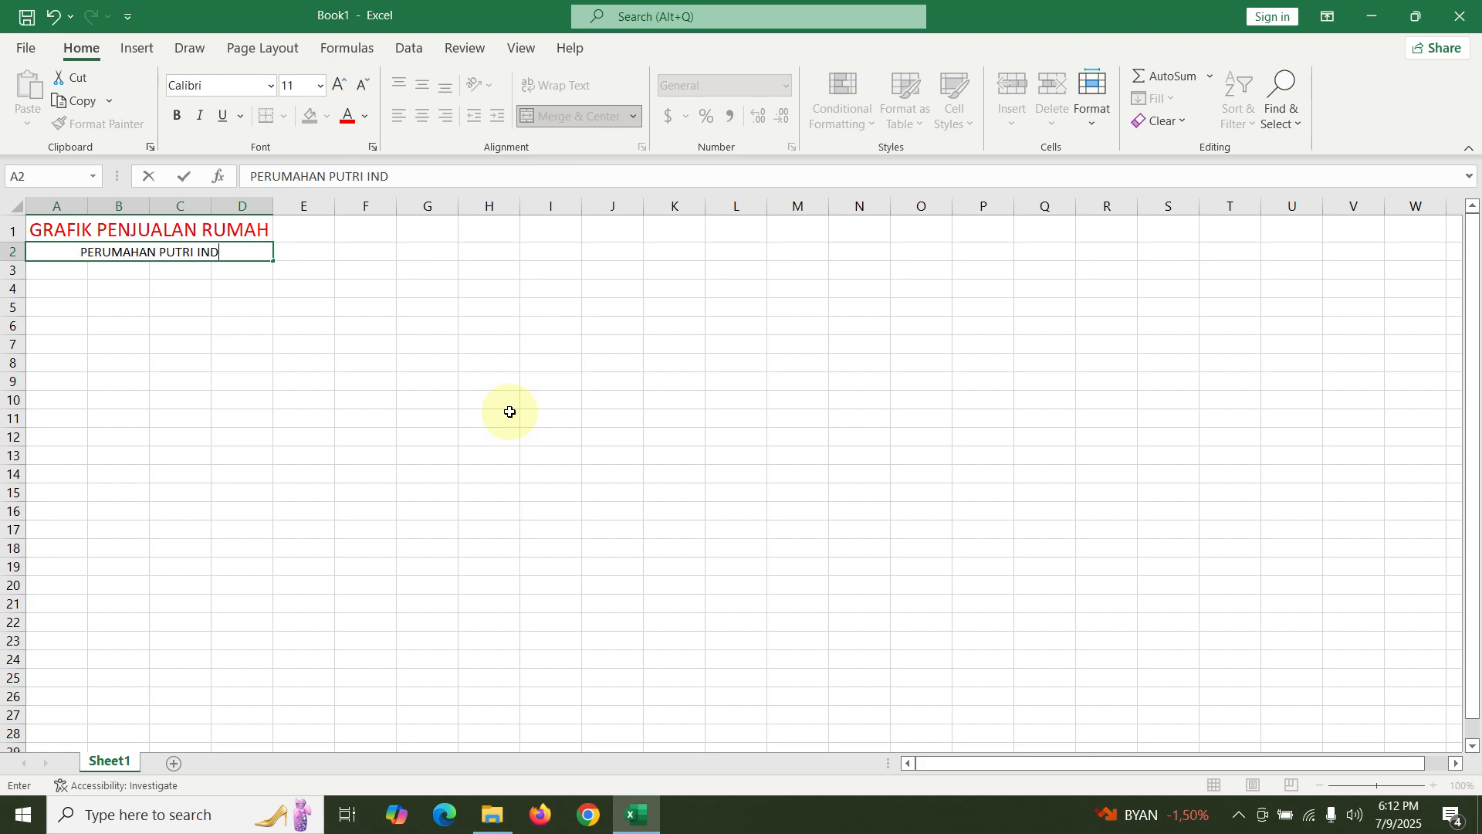
type("AH PERMAI")
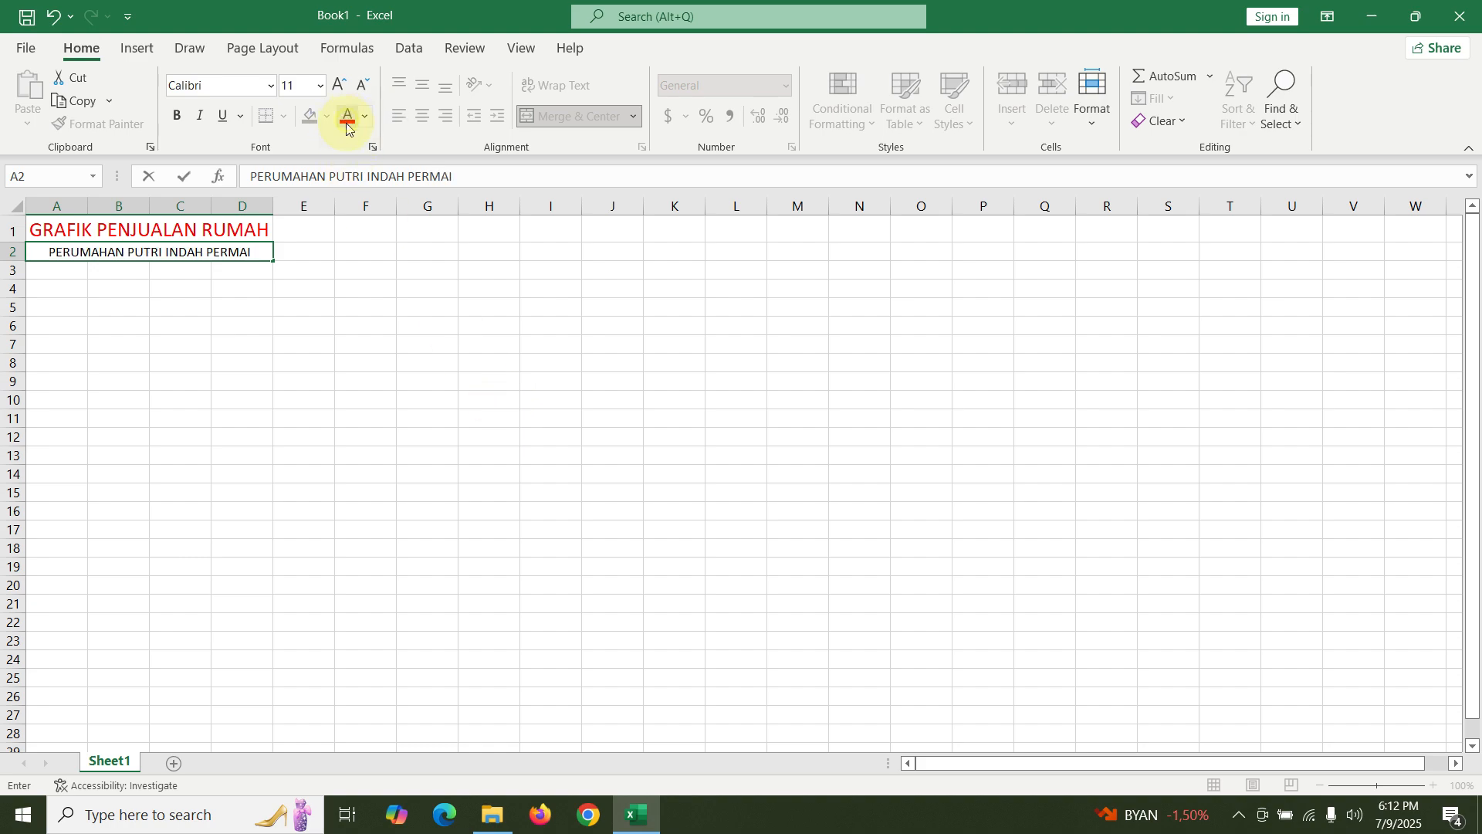
- Color the subtitle text in the merged cell A2 red
triple_click(172, 252)
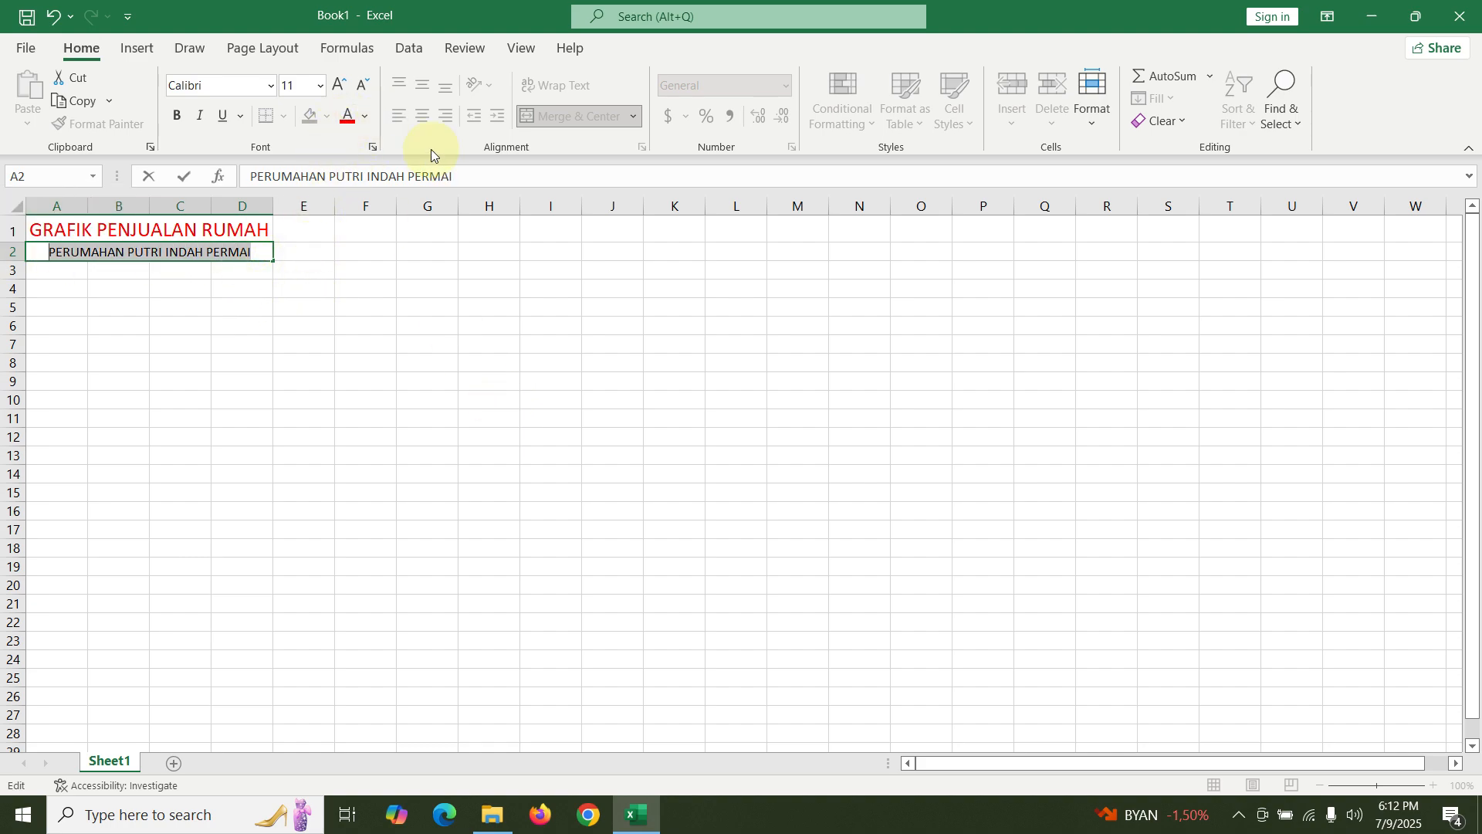
left_click(340, 120)
left_click(357, 340)
- Merge and center the empty cells A3:D3 and A4:D4 as two separate rows
left_click_drag(45, 264, 245, 272)
left_click(561, 118)
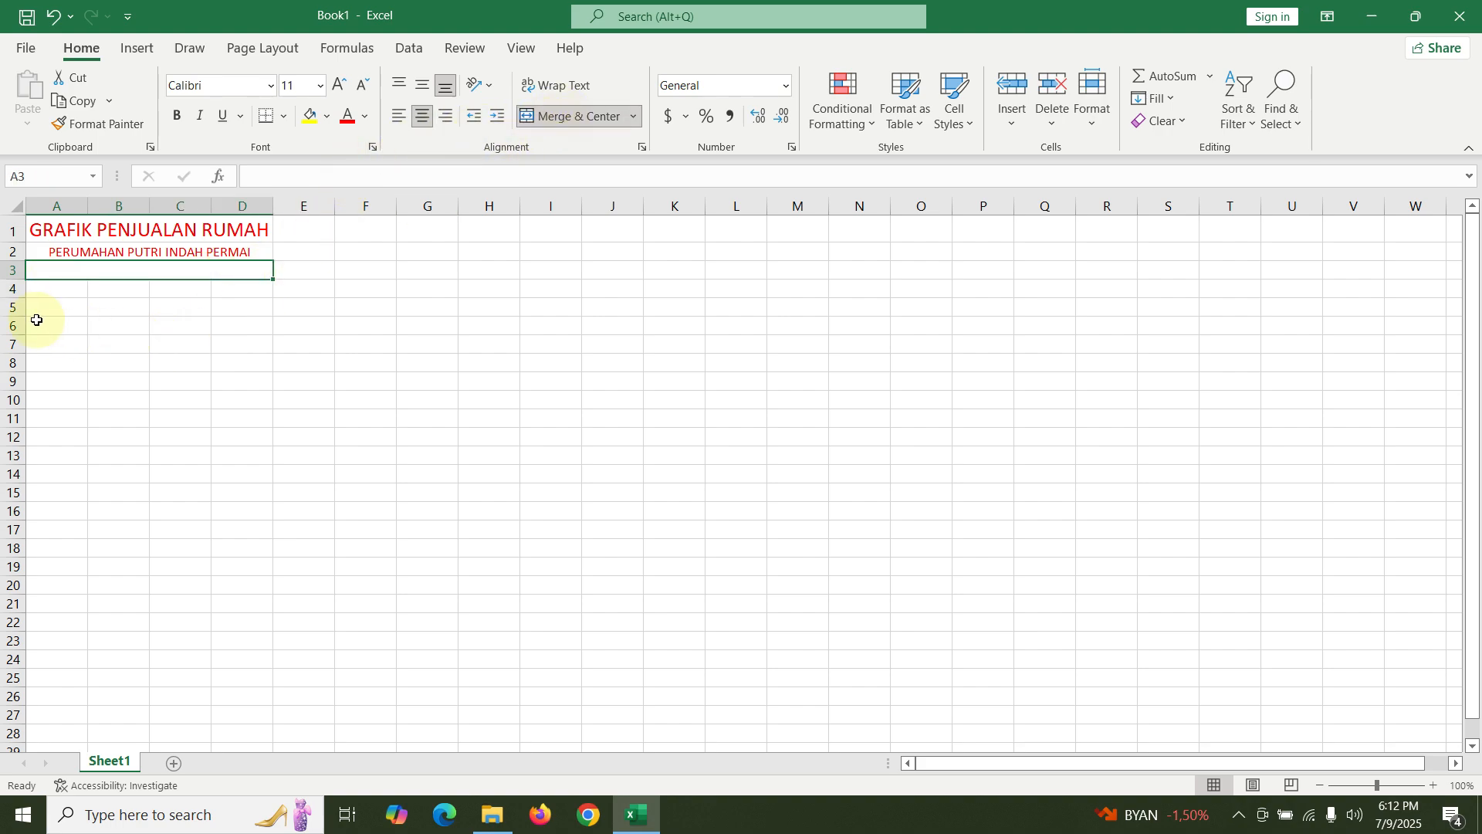
left_click_drag(45, 294, 308, 288)
left_click(258, 291)
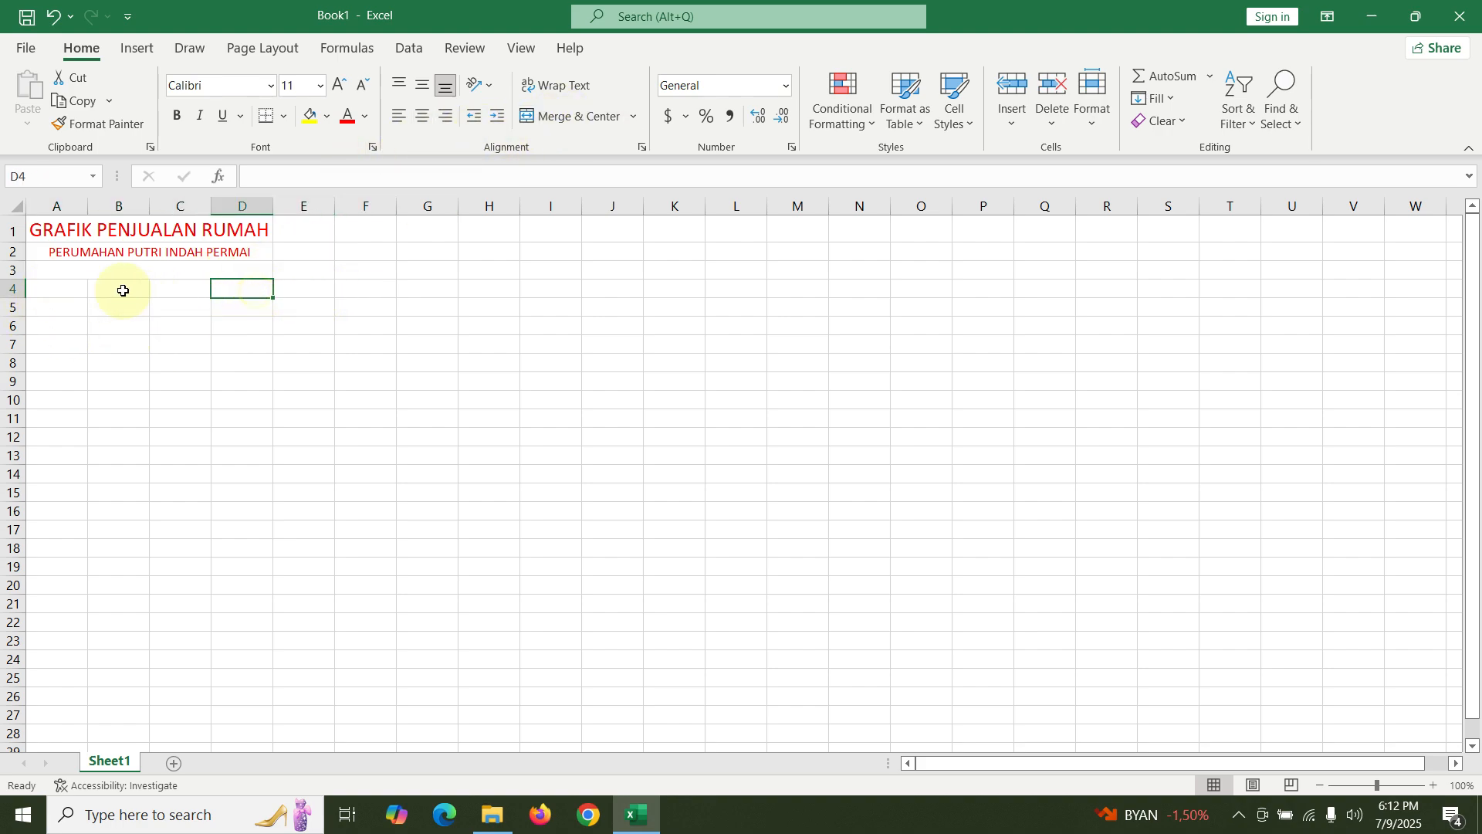
left_click_drag(67, 287, 263, 288)
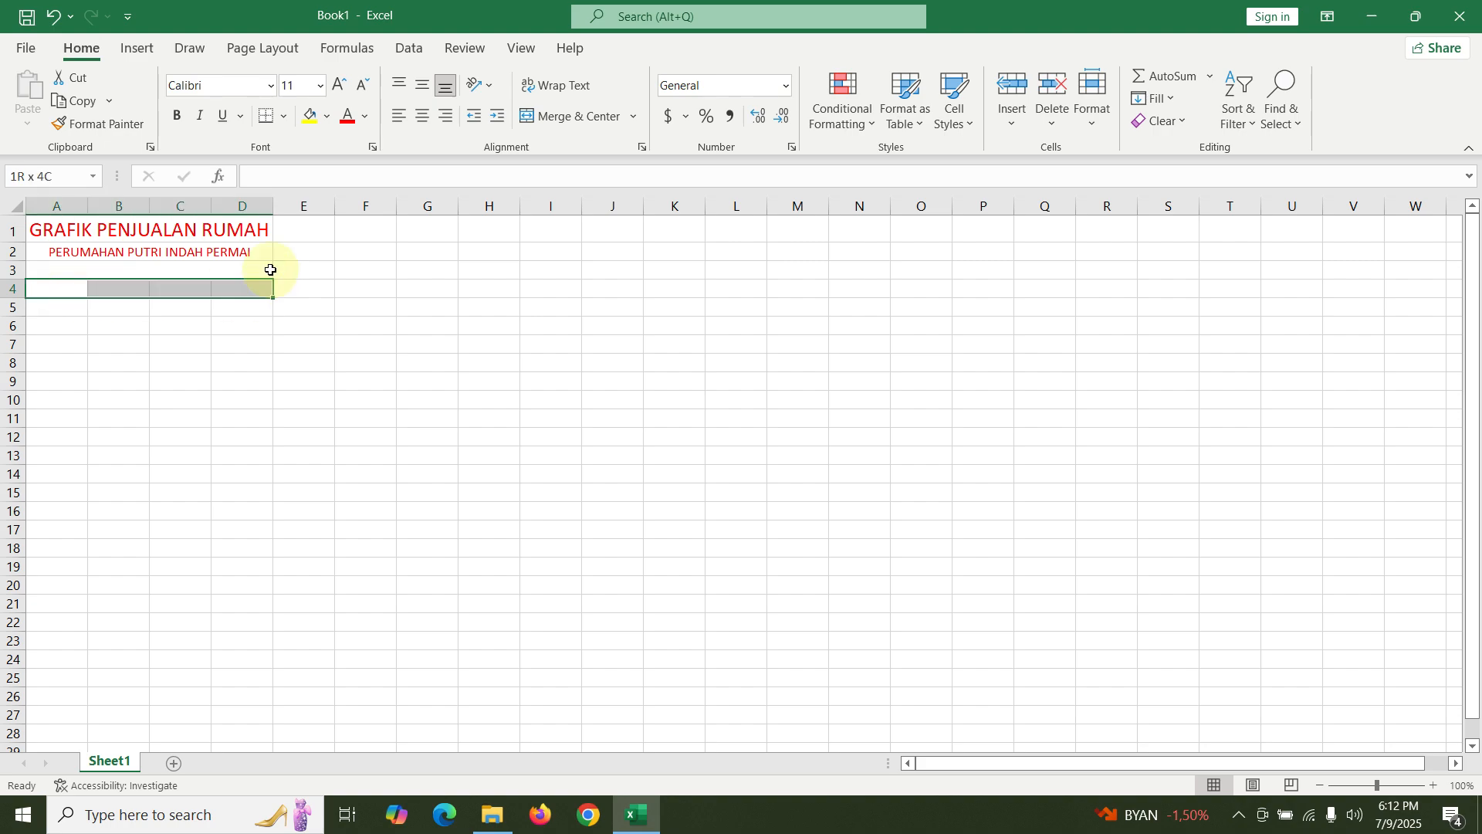
left_click(556, 124)
left_click(471, 269)
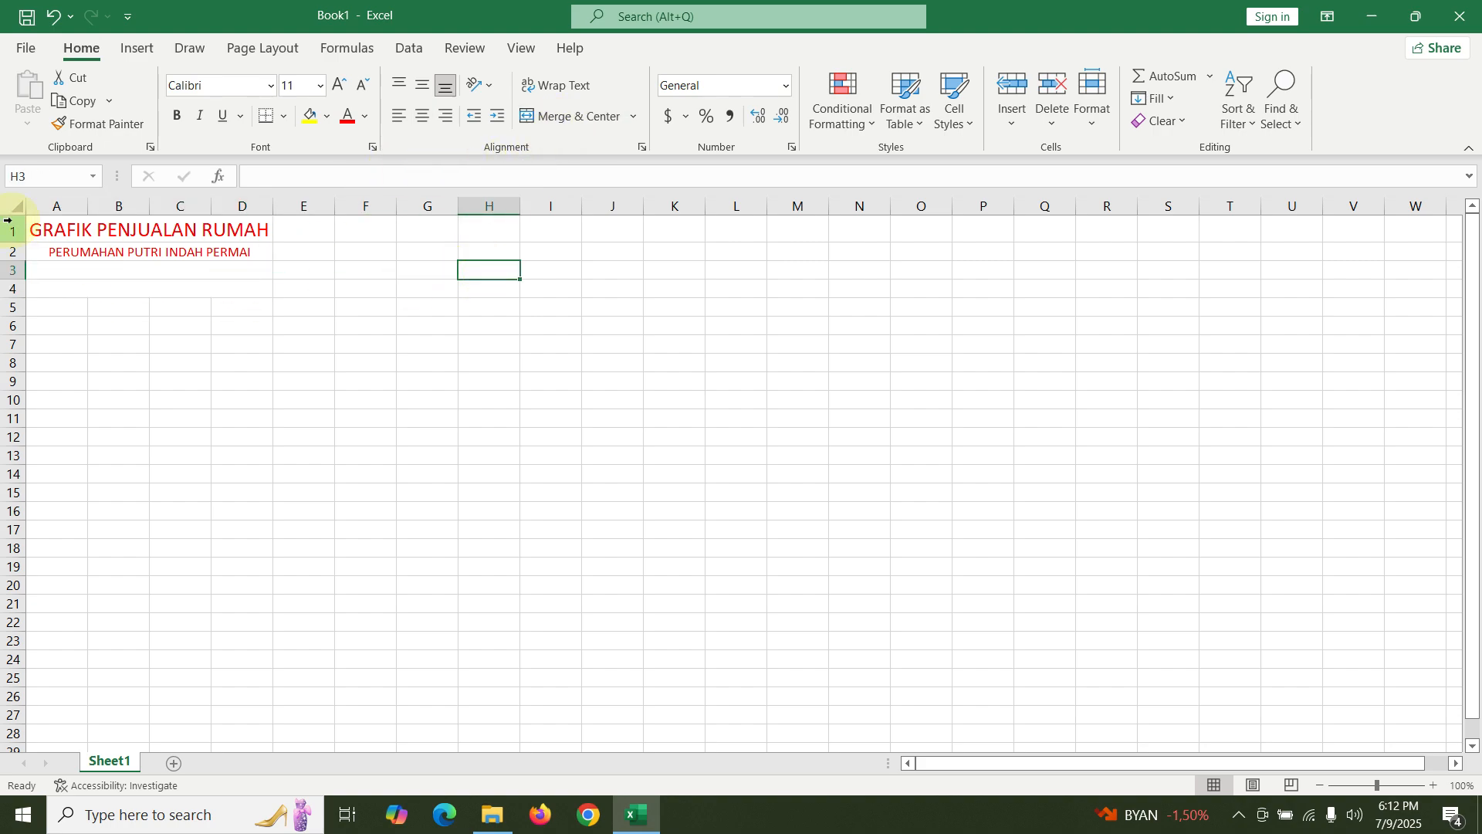
- Apply All Borders to the range A6:D11 for the sales table
left_click(52, 338)
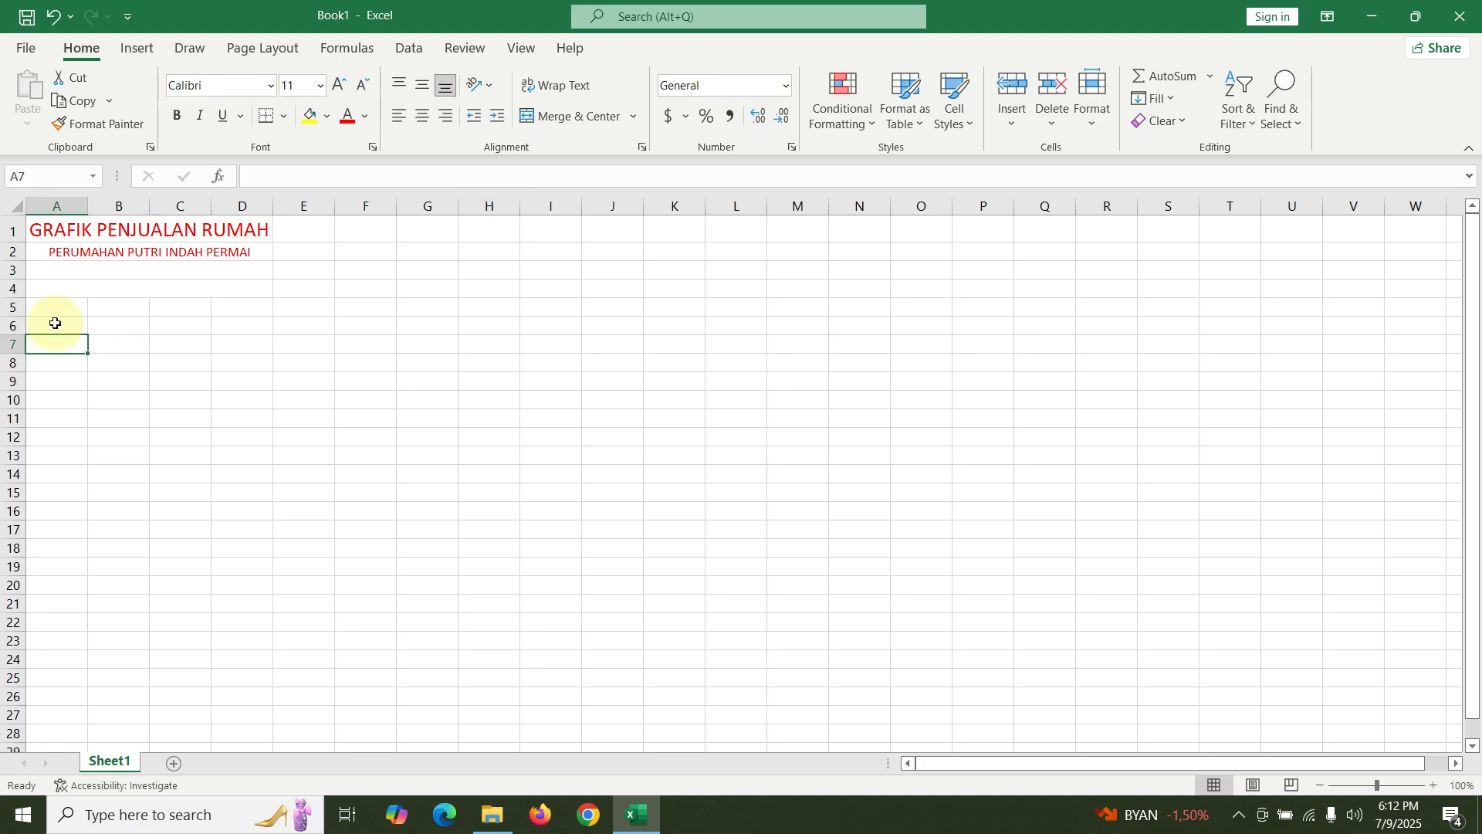
left_click(56, 323)
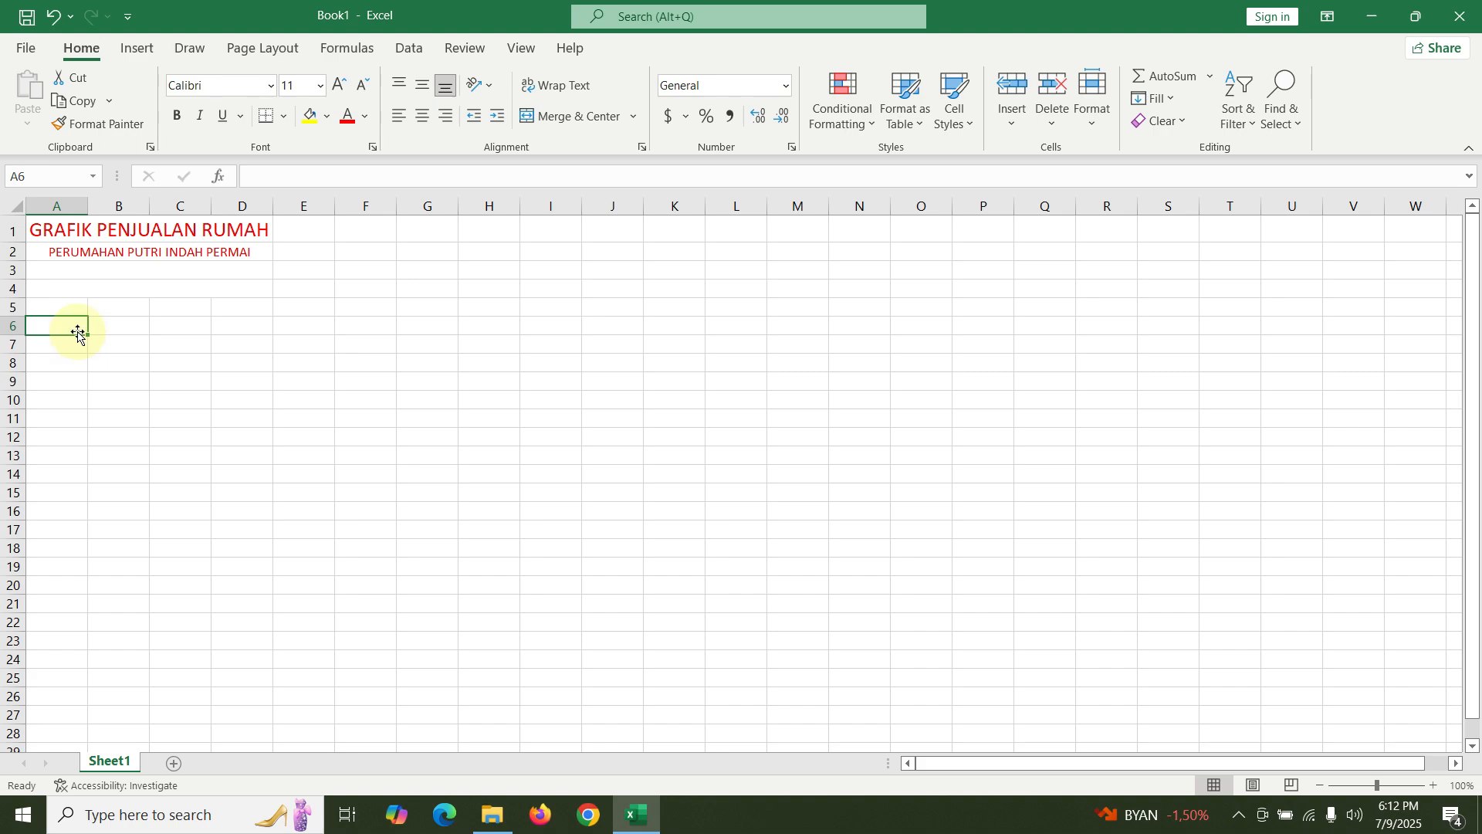
left_click_drag(75, 327, 259, 417)
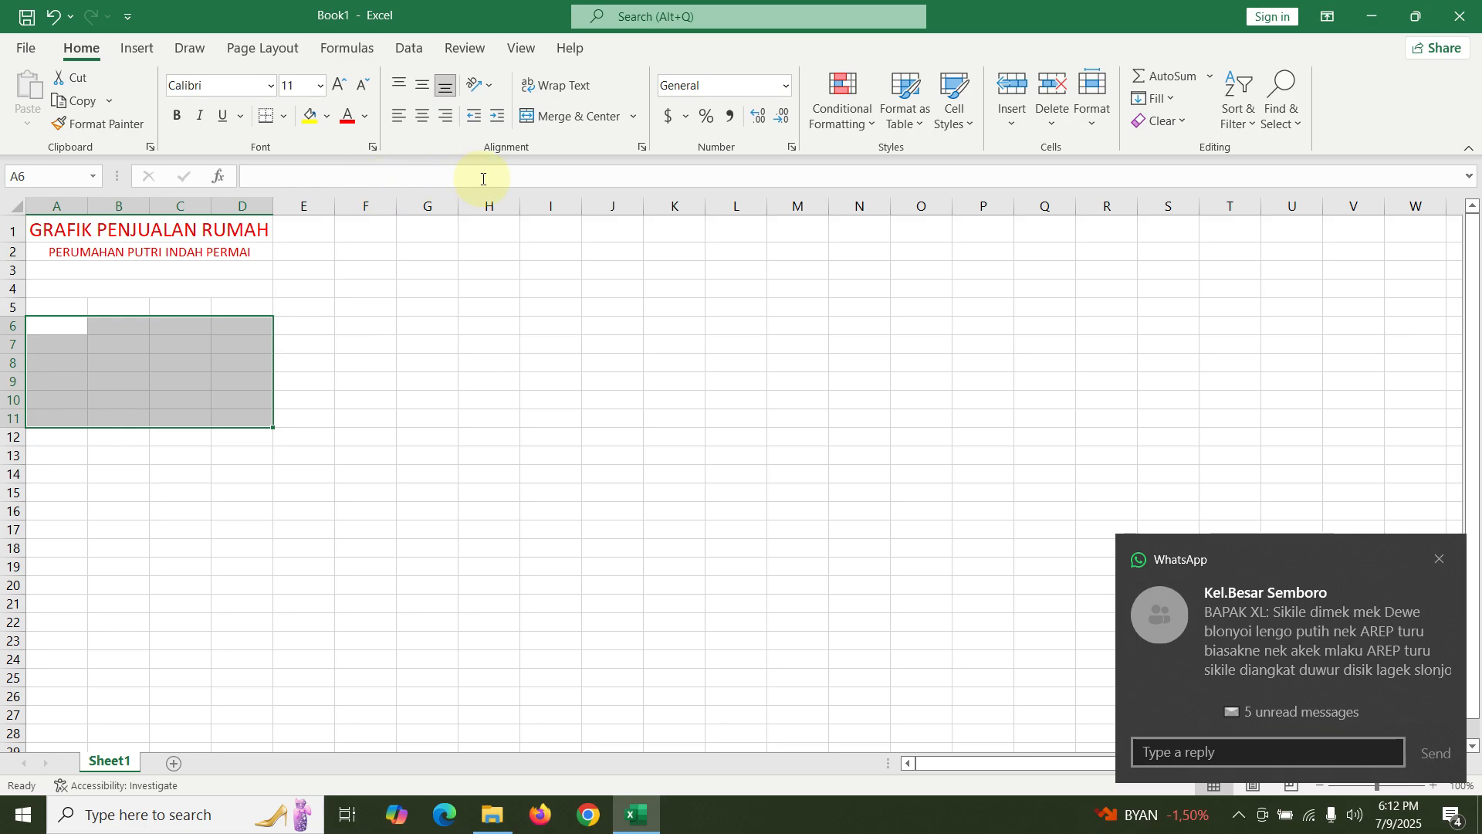
left_click(287, 120)
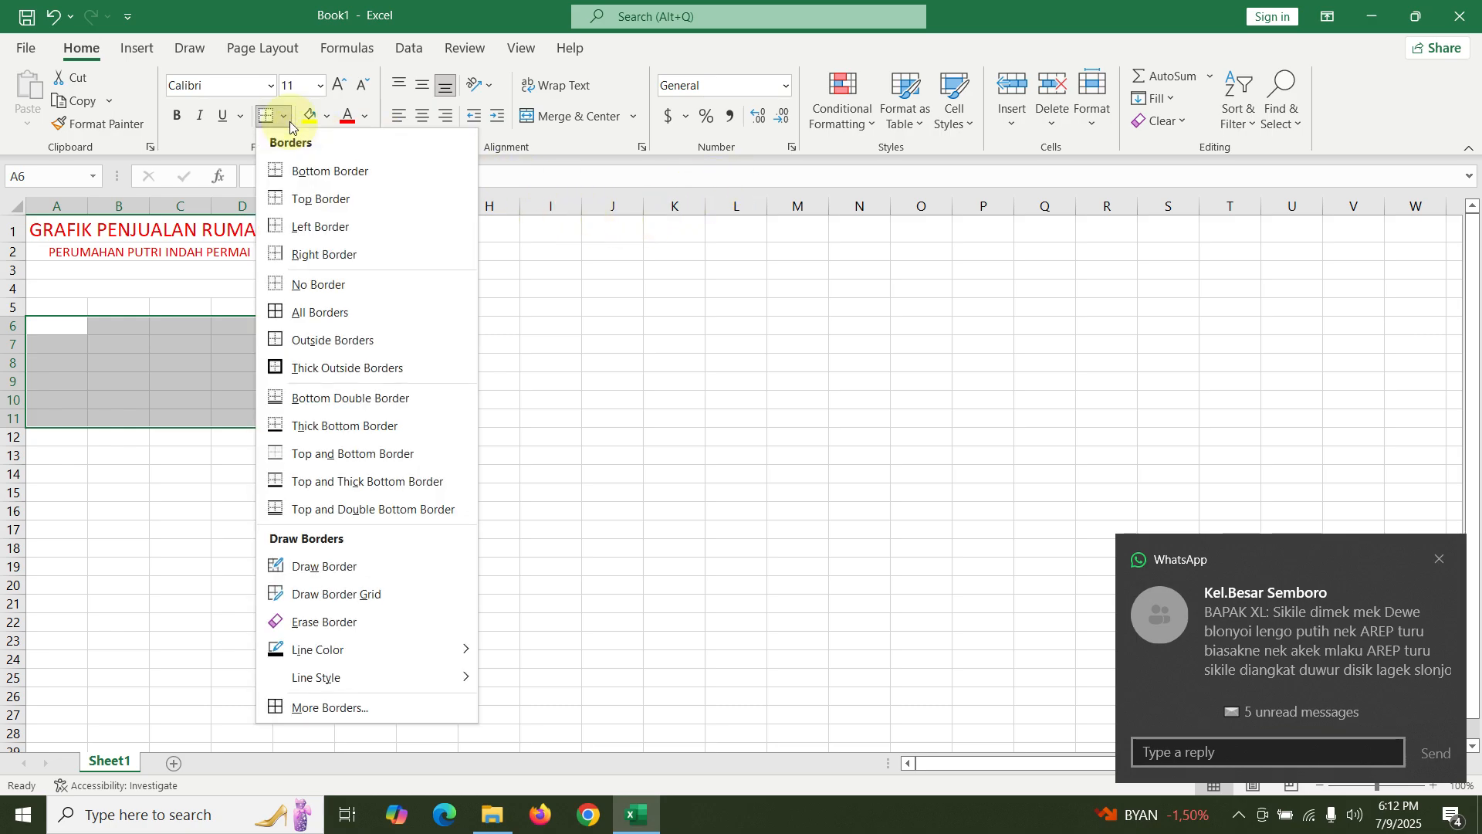
left_click(369, 318)
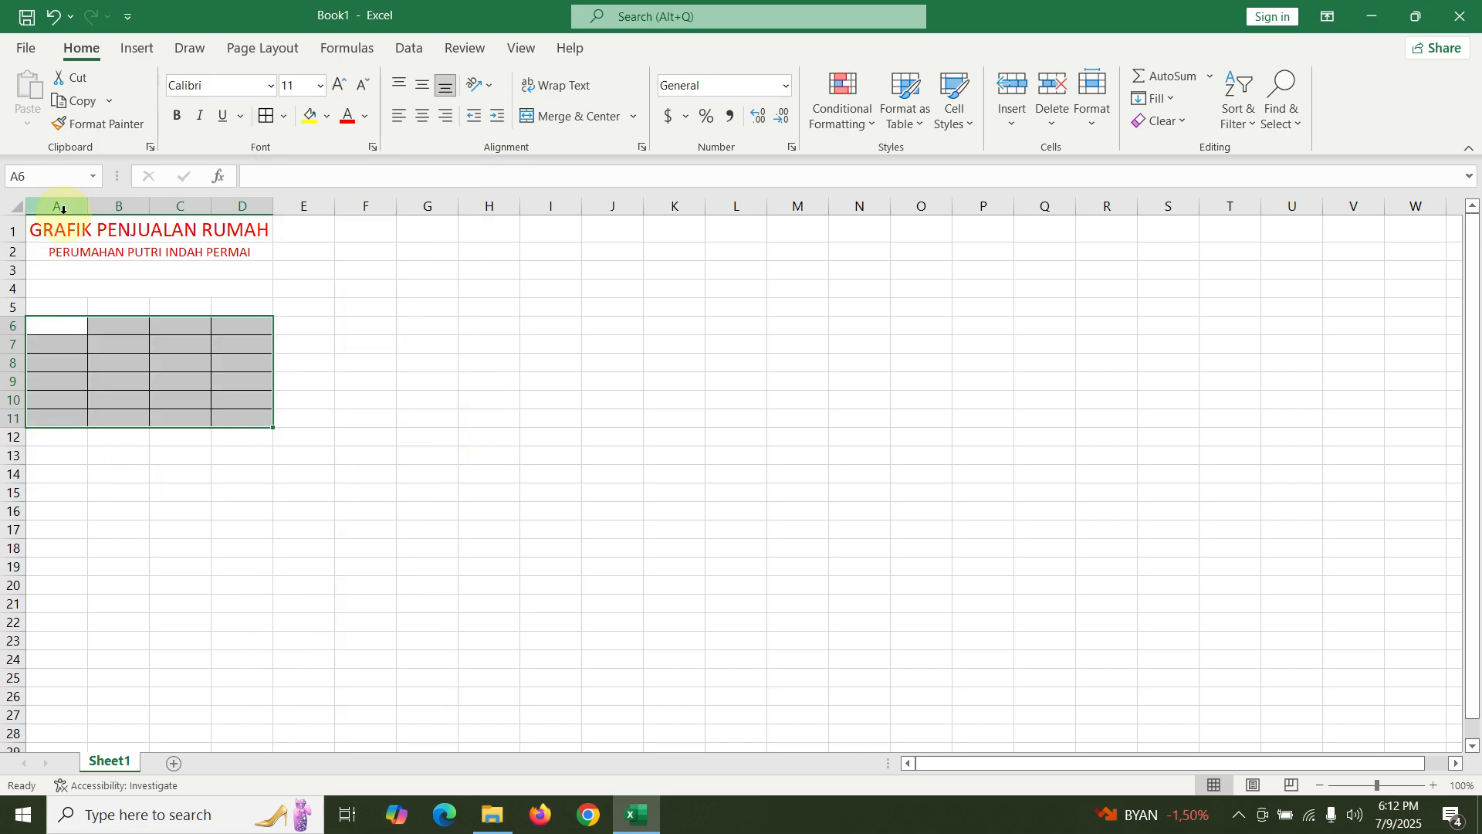
- Widen columns A to D equally by setting a larger column width
left_click_drag(63, 208, 248, 207)
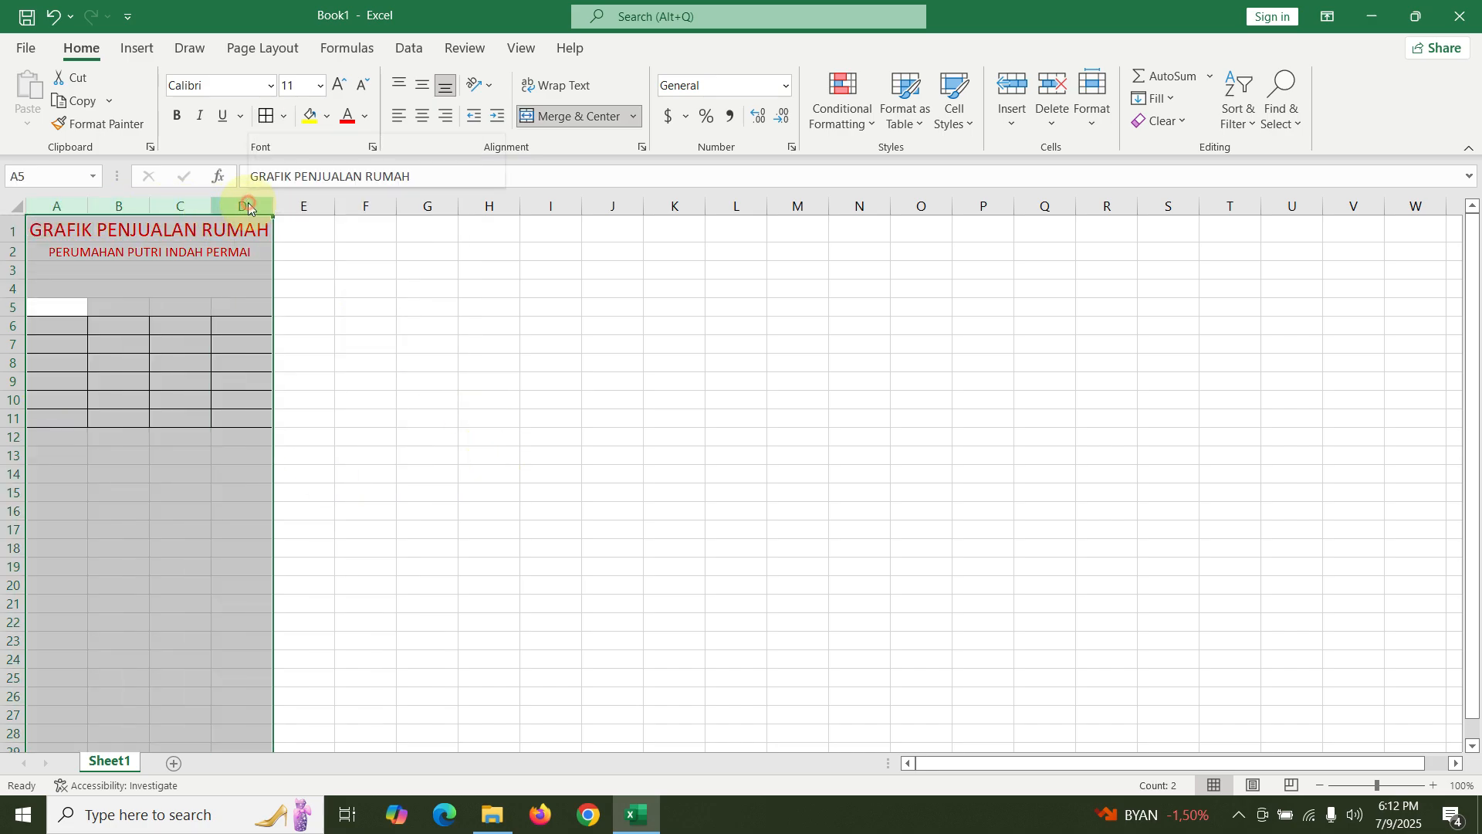
right_click(248, 206)
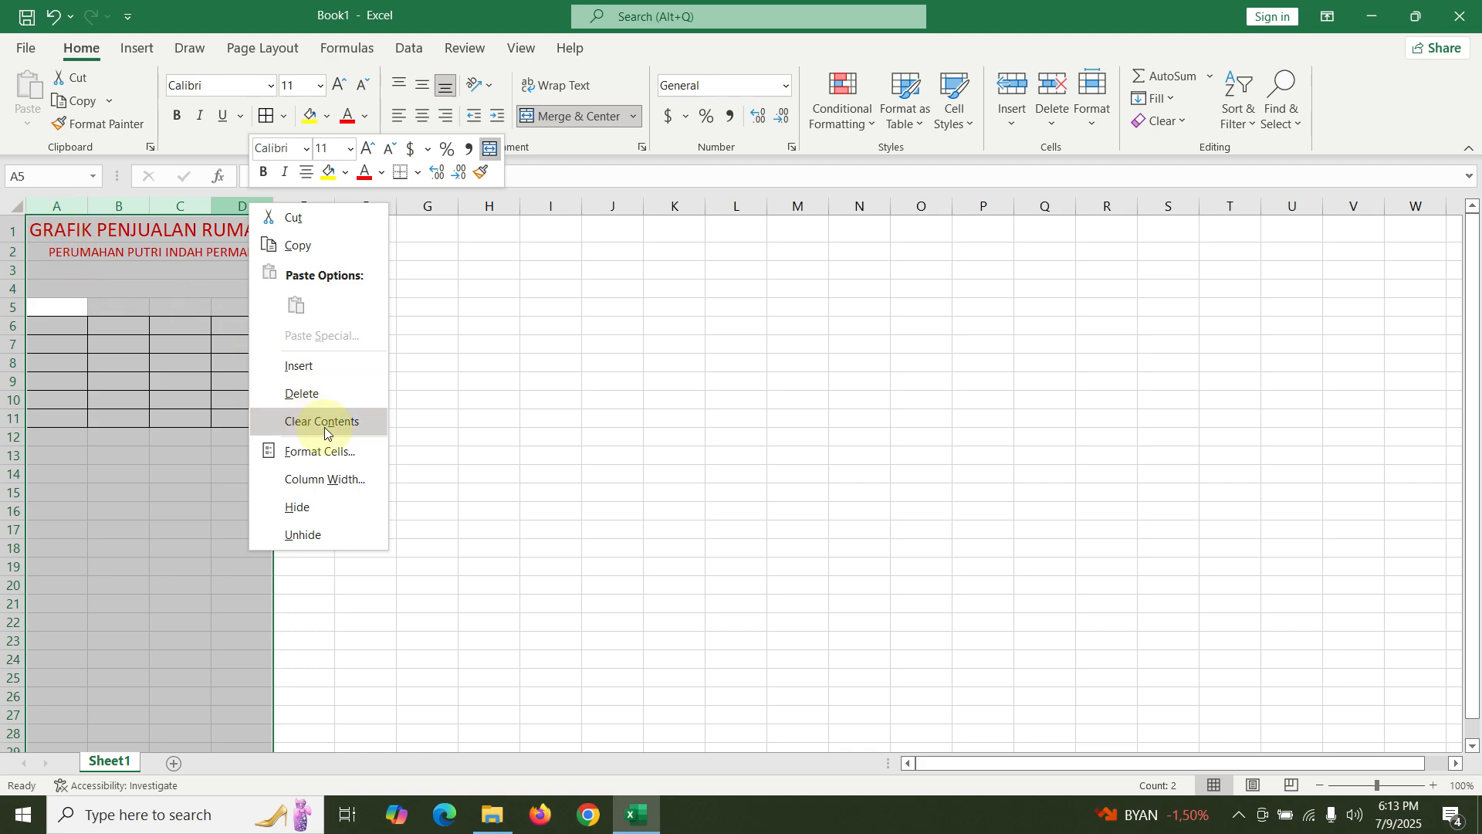
left_click(324, 479)
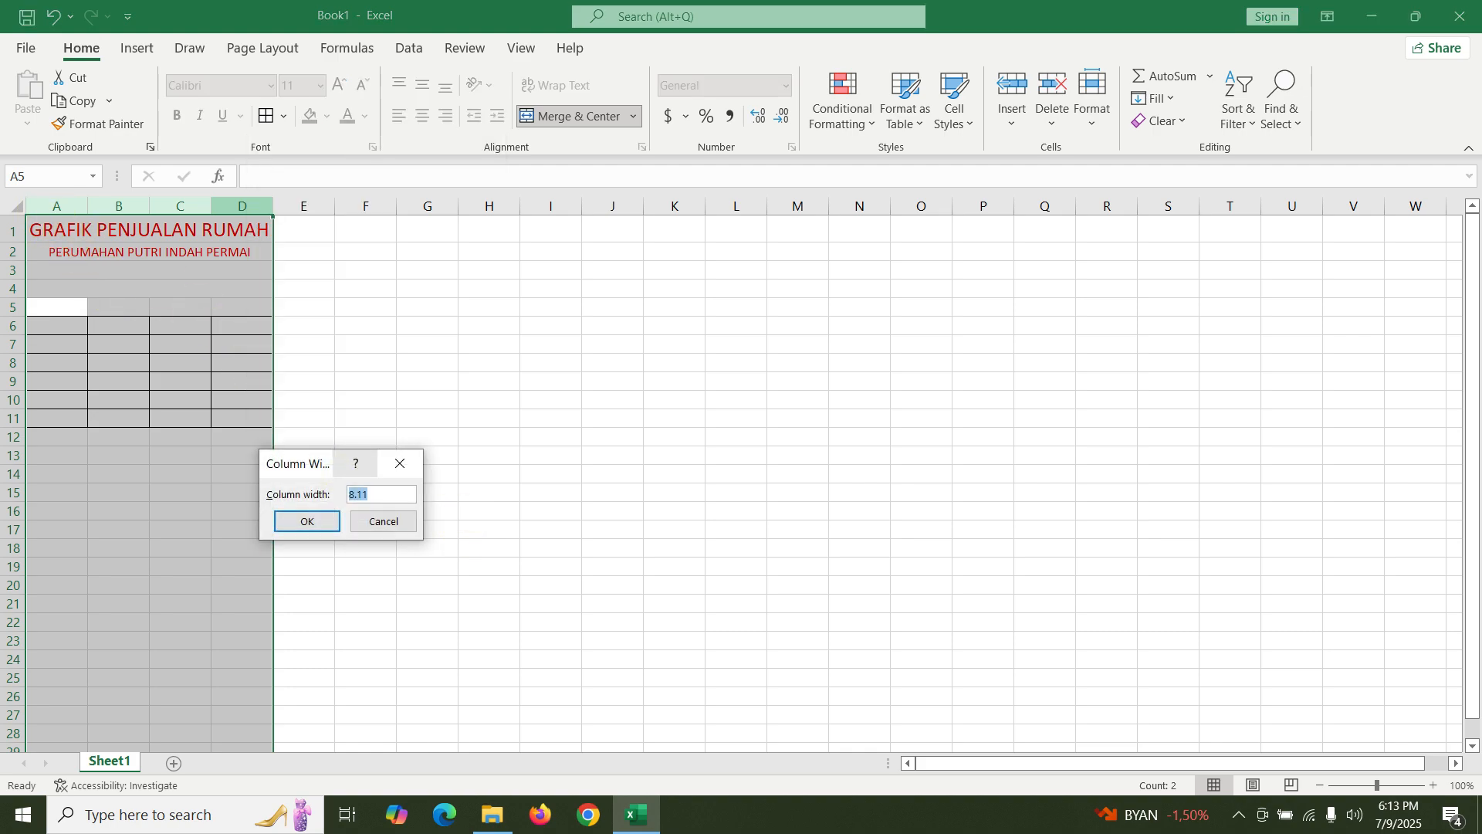
left_click(308, 521)
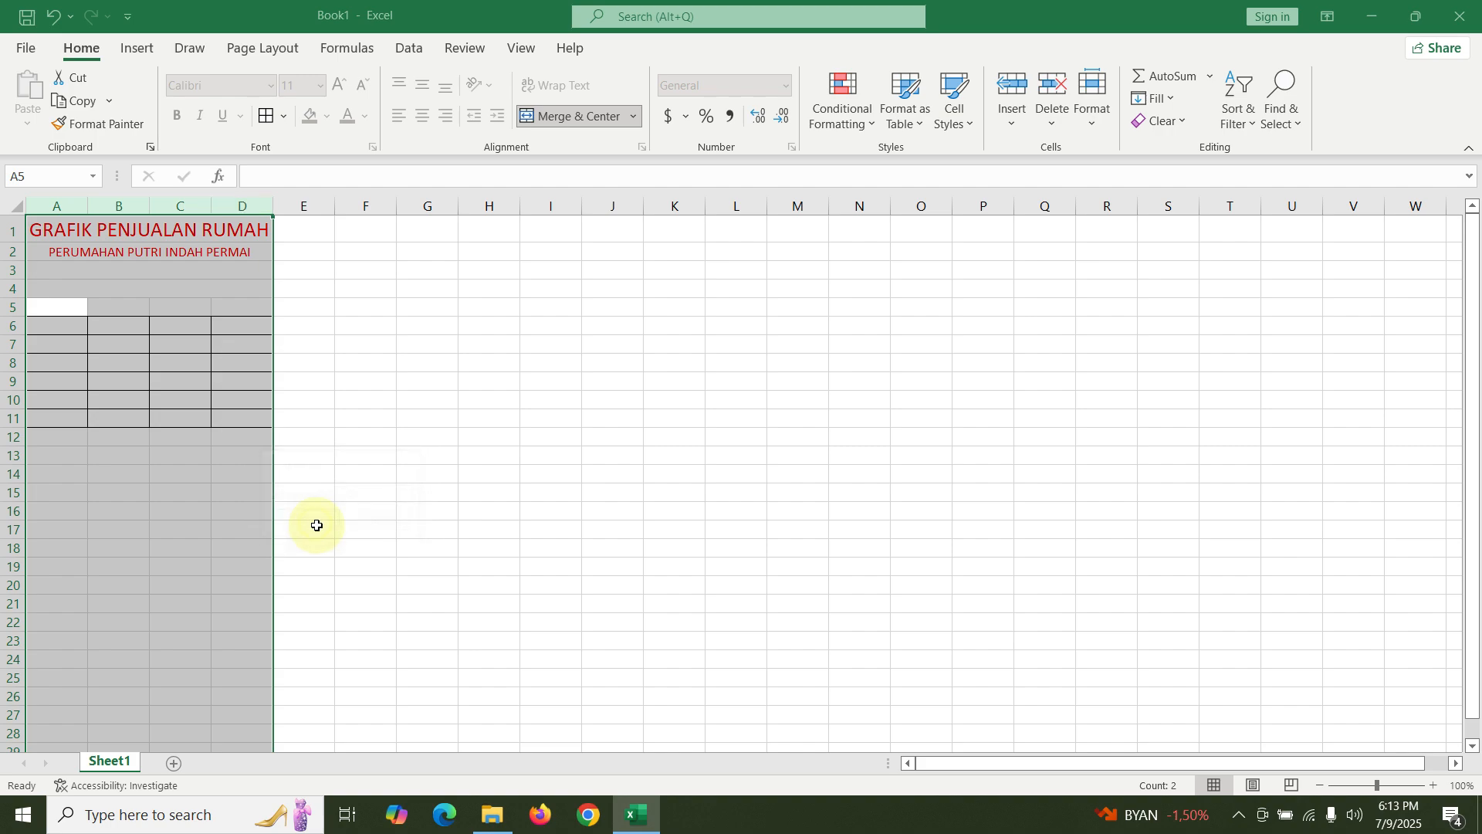
left_click(344, 544)
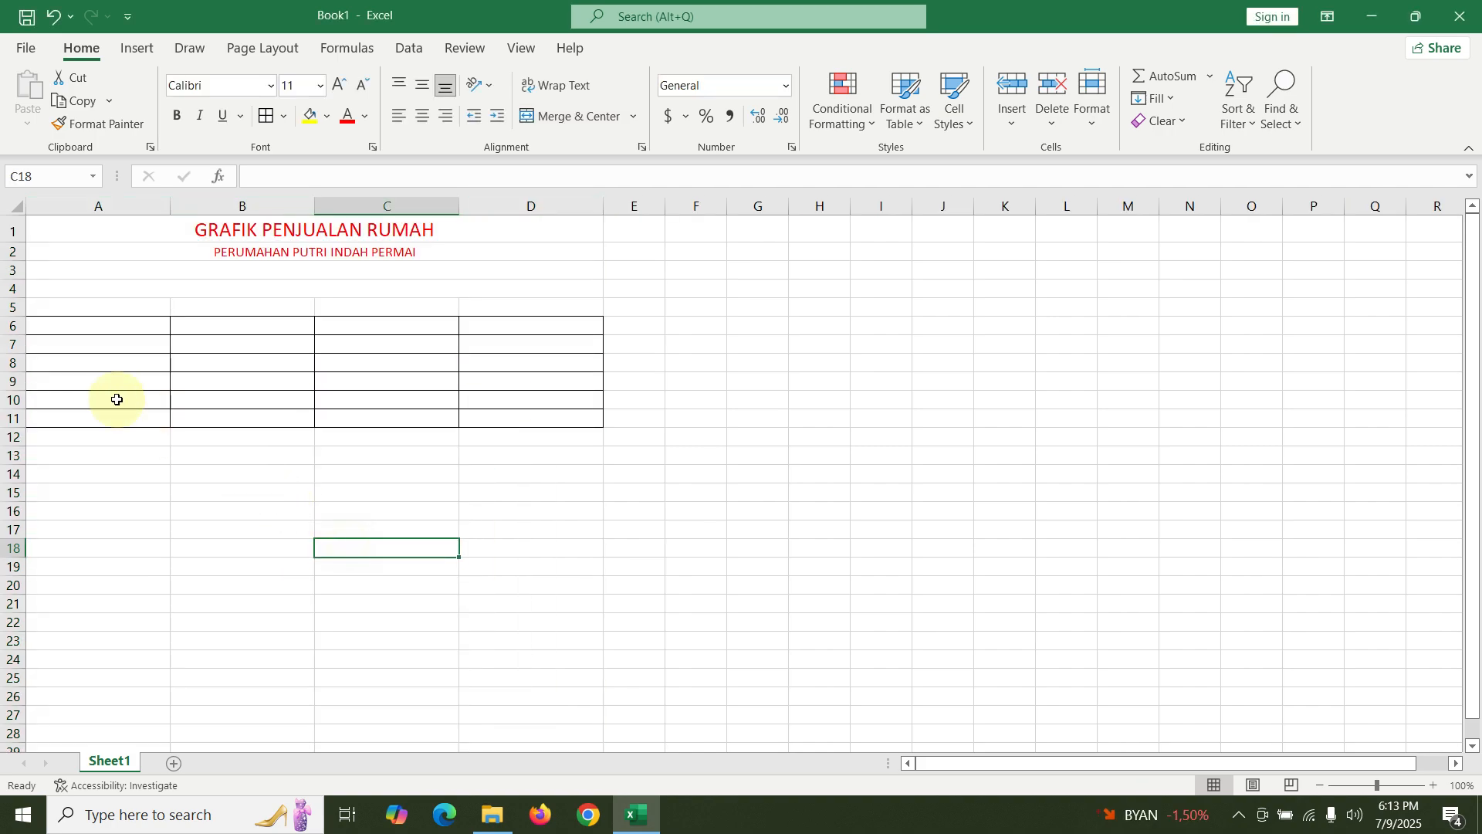
- Enter the table headers TYPE, JULI, AGUSTUS and SEPTEMBER in cells A6 to D6
left_click(101, 327)
type("TYPE")
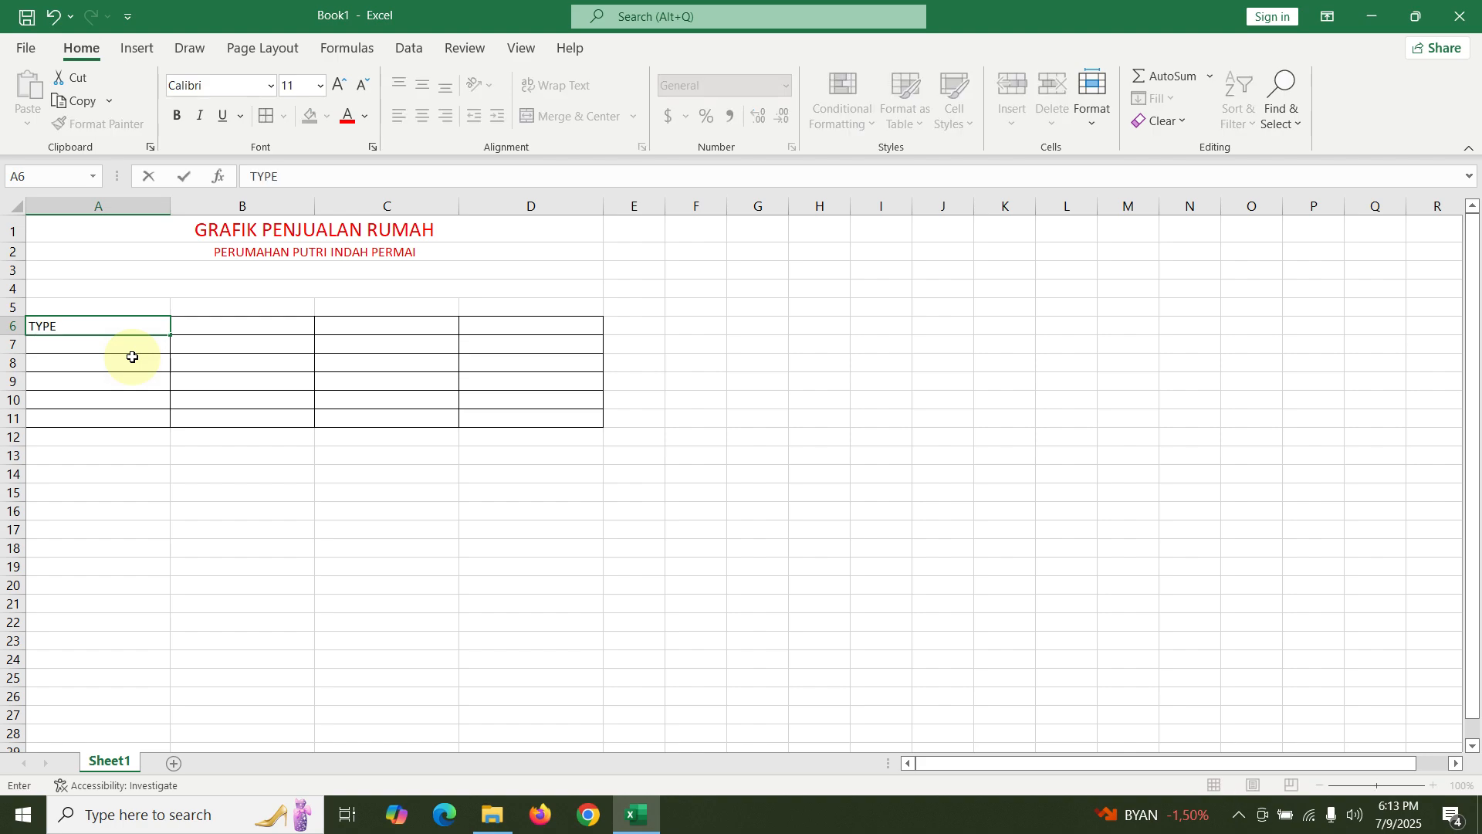
key("Tab")
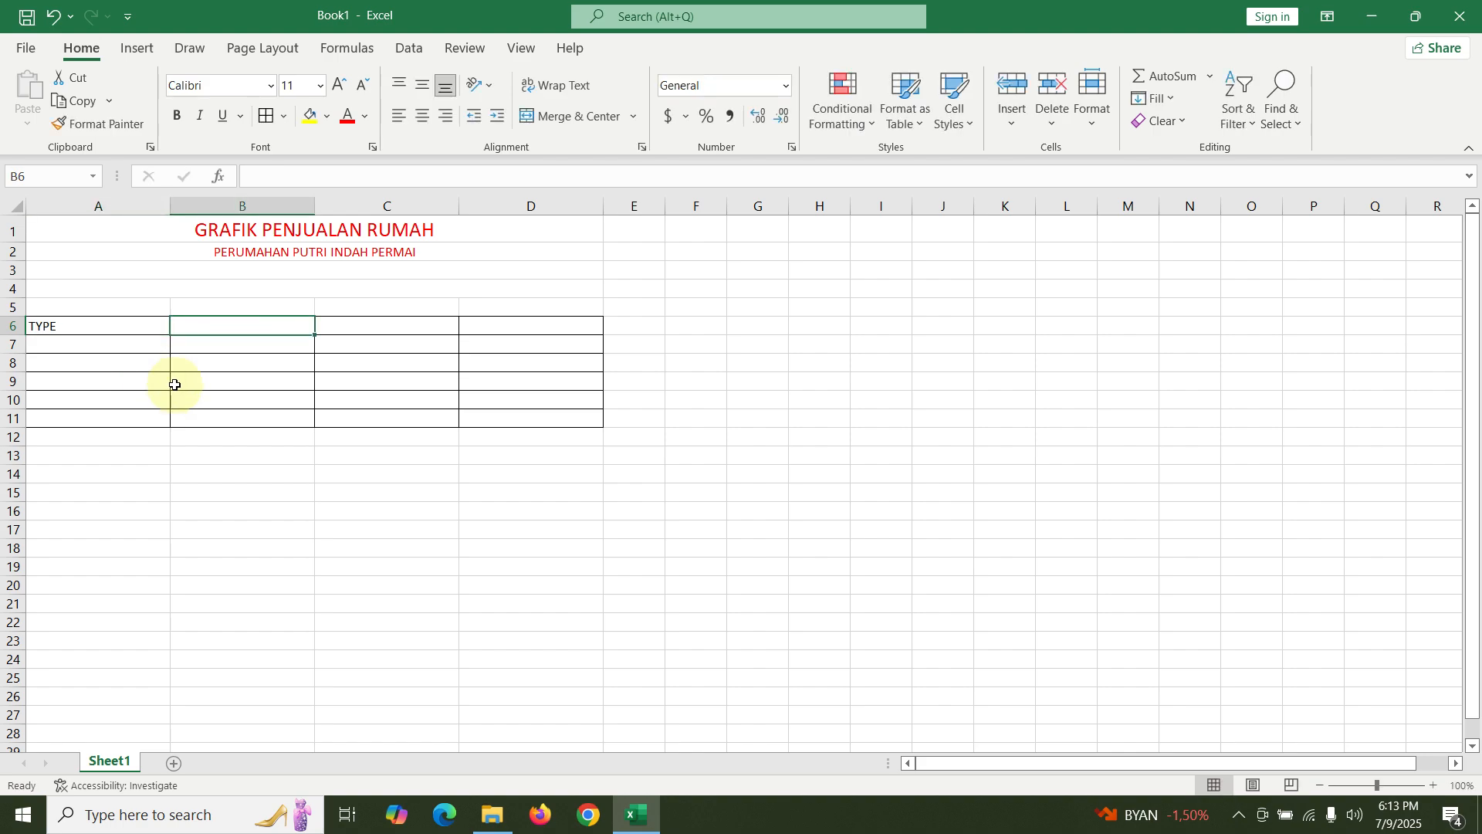
type("JULI")
key("Tab")
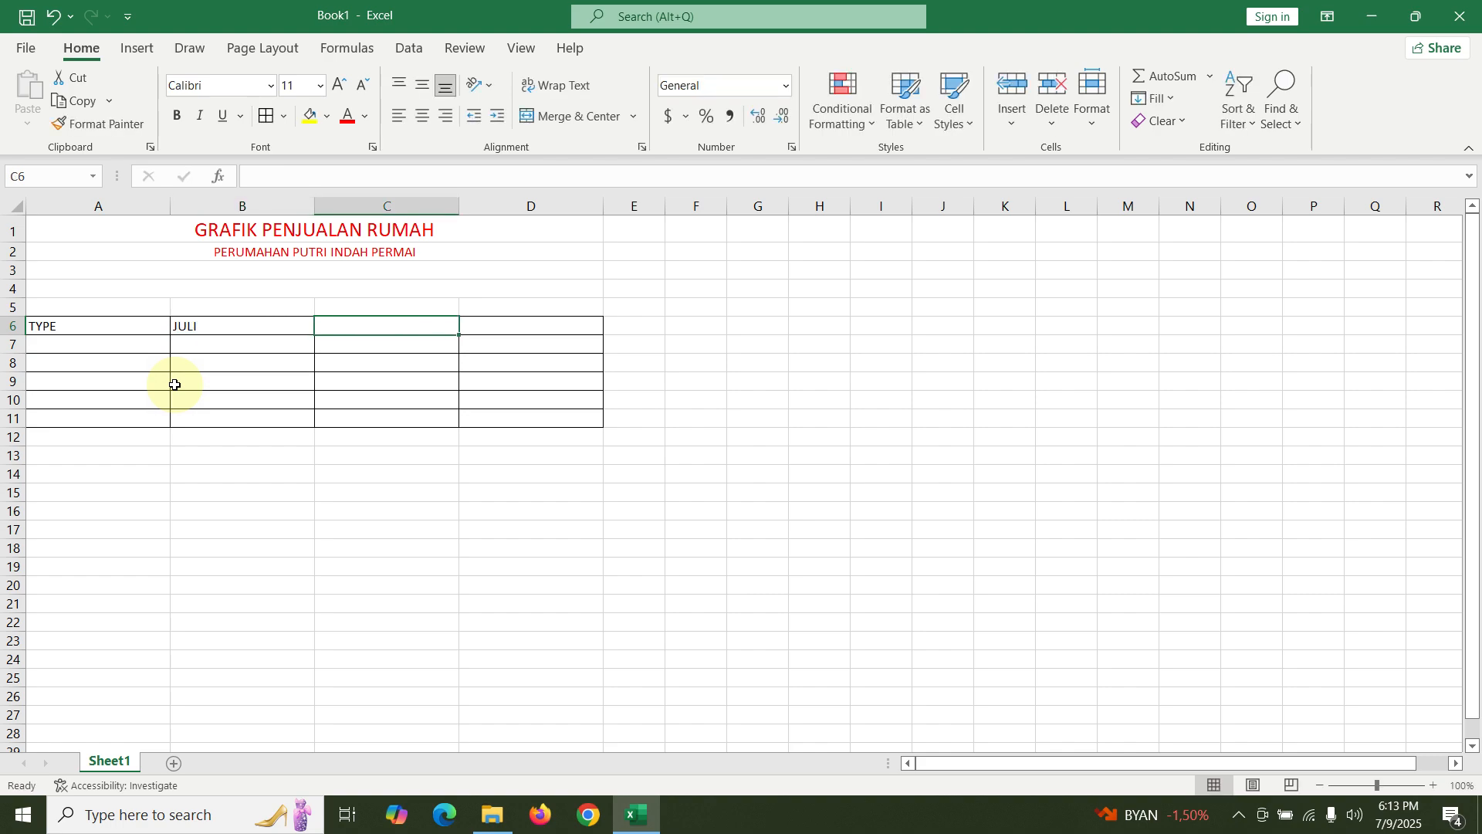
scroll(175, 384, "right", 10)
type("A")
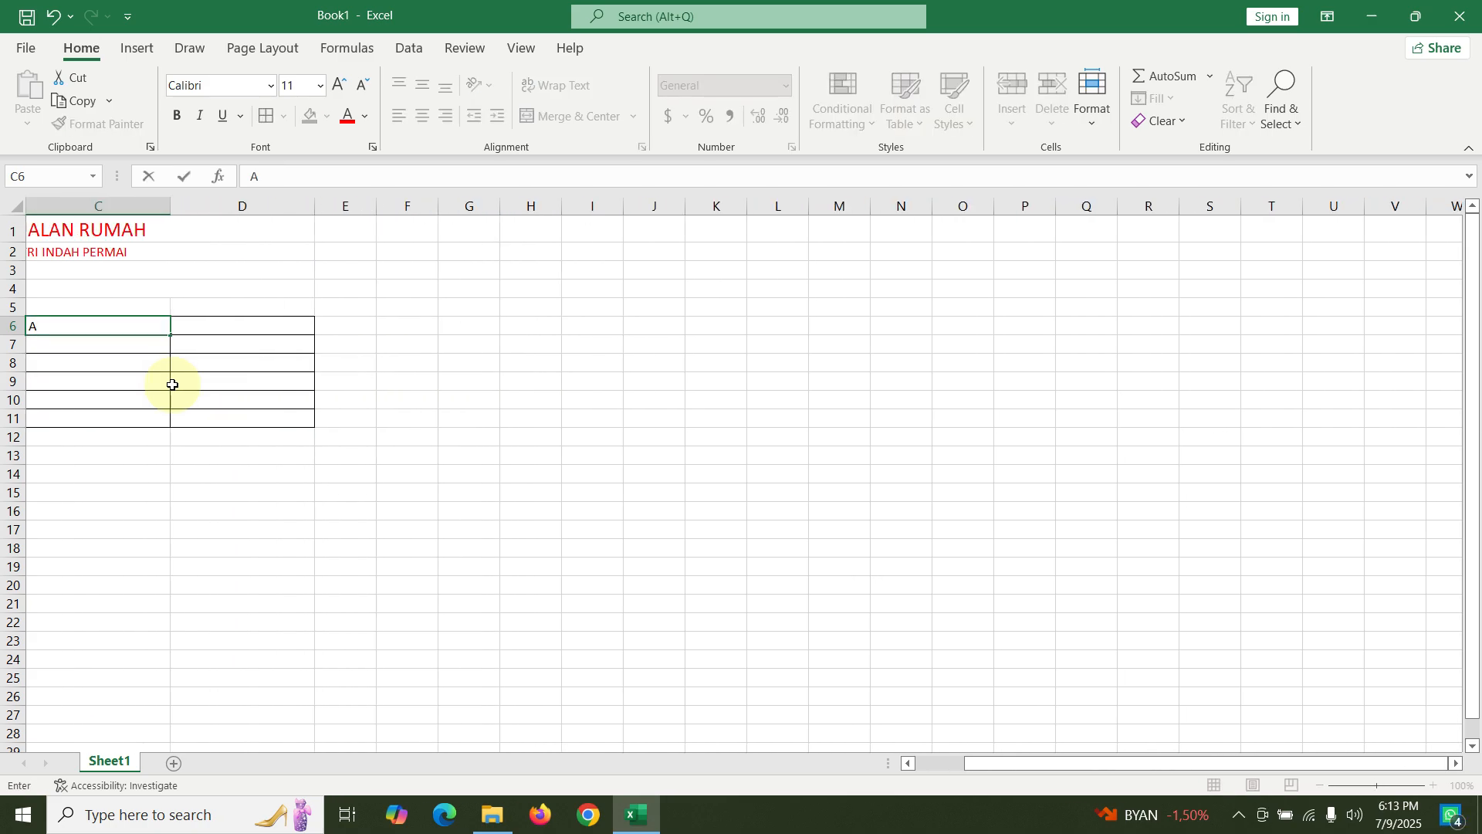
type("GUSTUS")
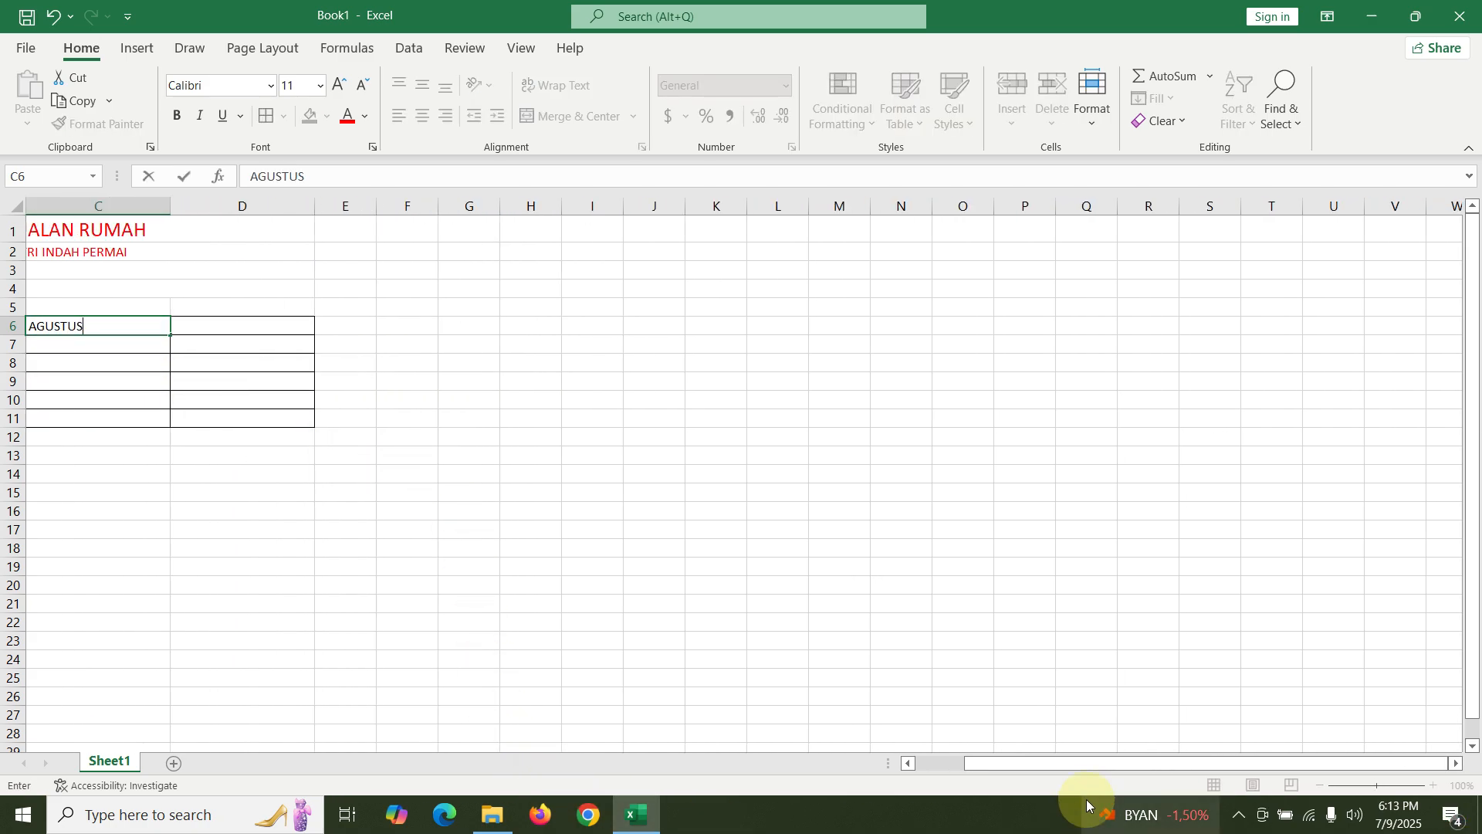
left_click(908, 764)
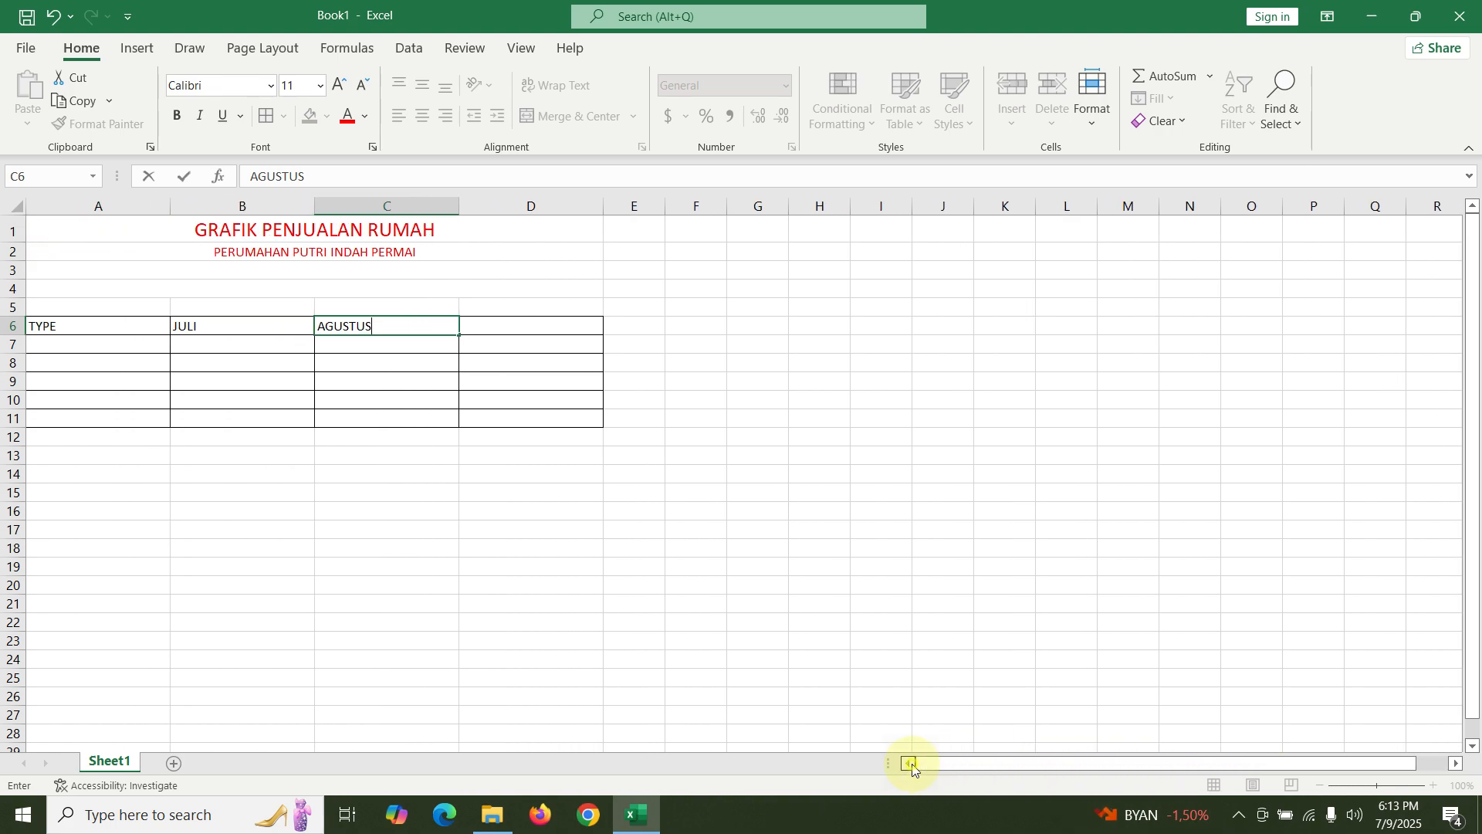
left_click(530, 324)
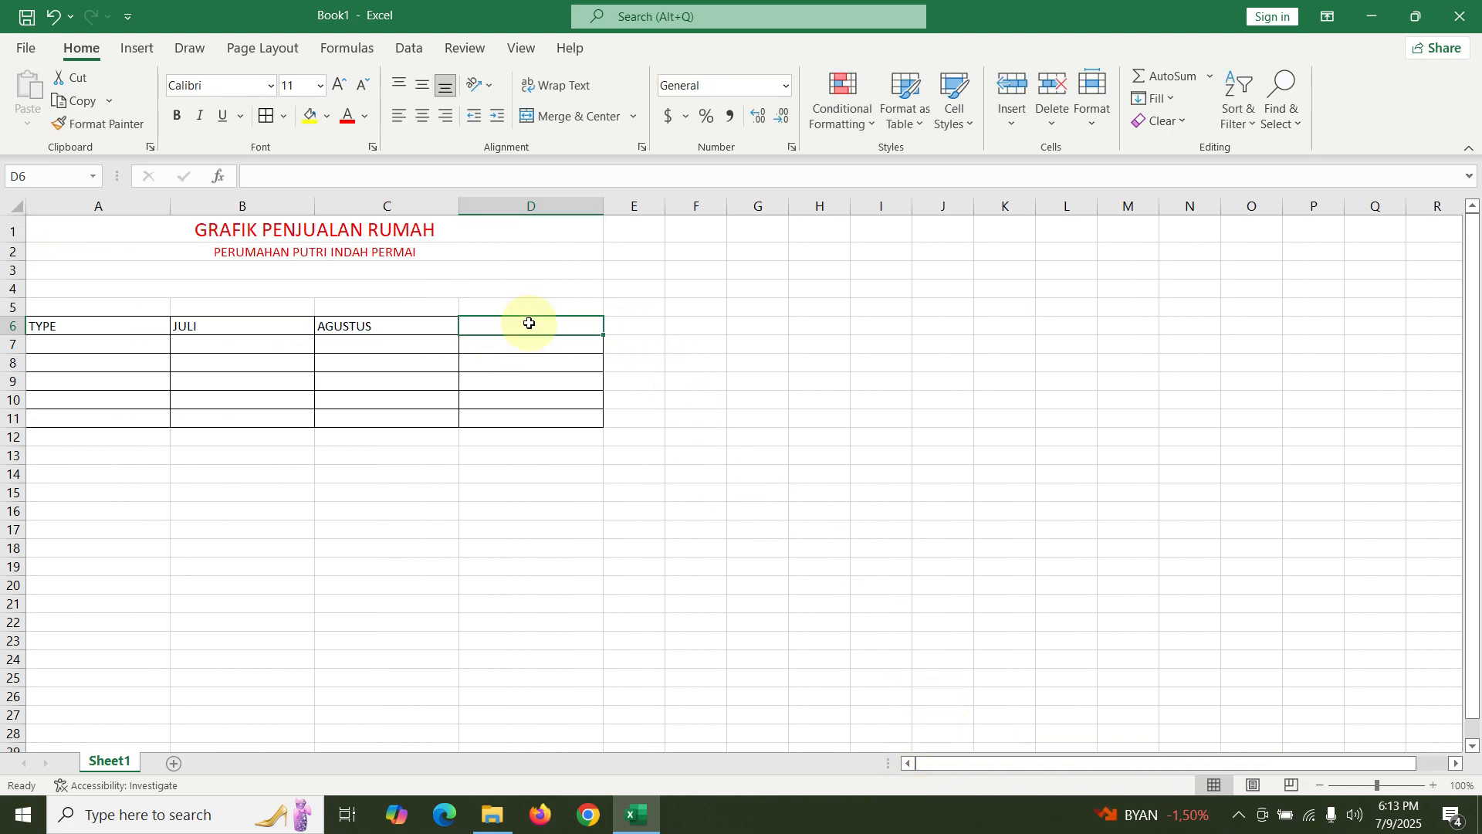
type("SE")
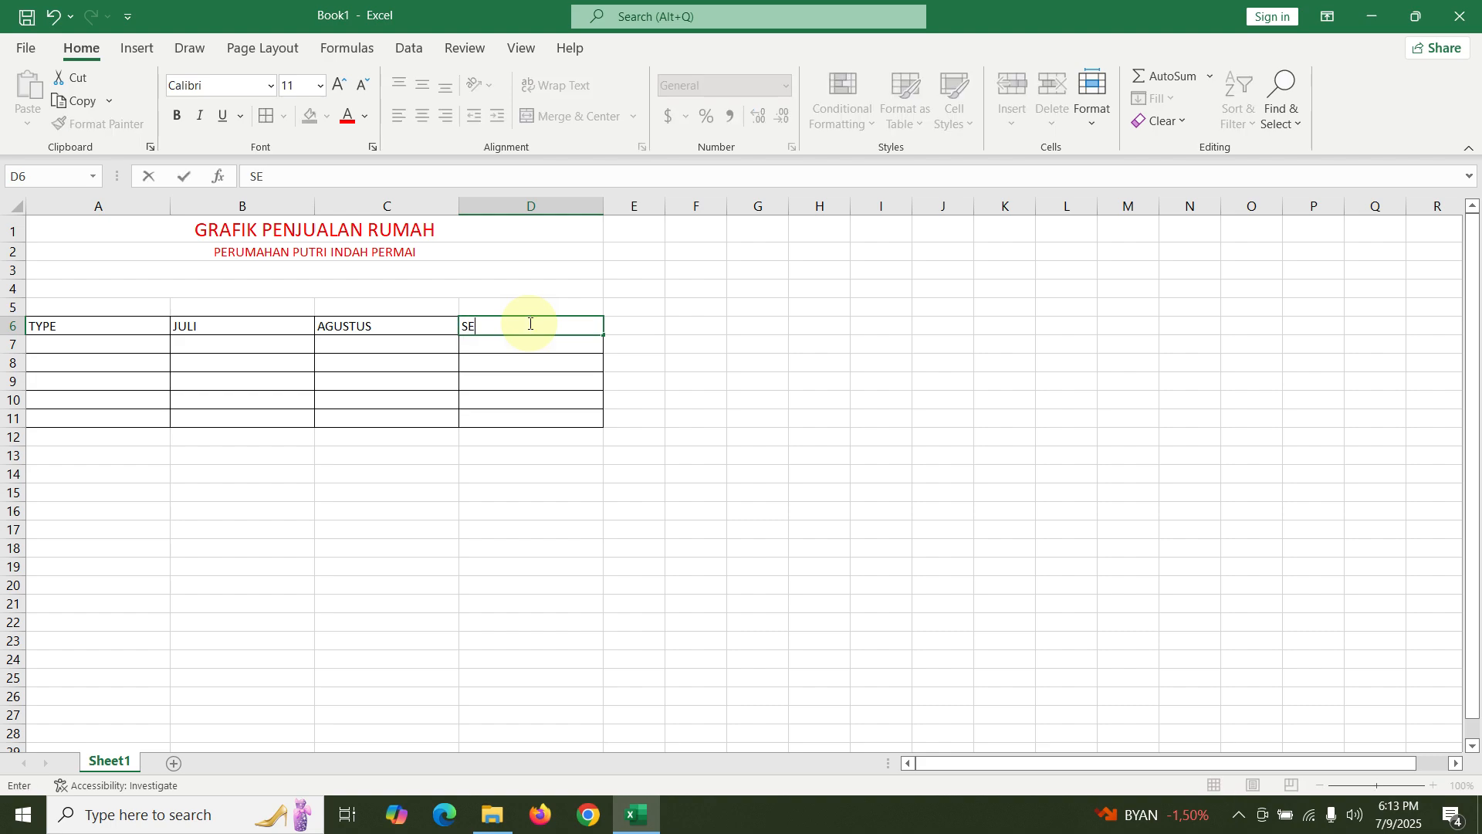
type("PTEMBER")
left_click(513, 411)
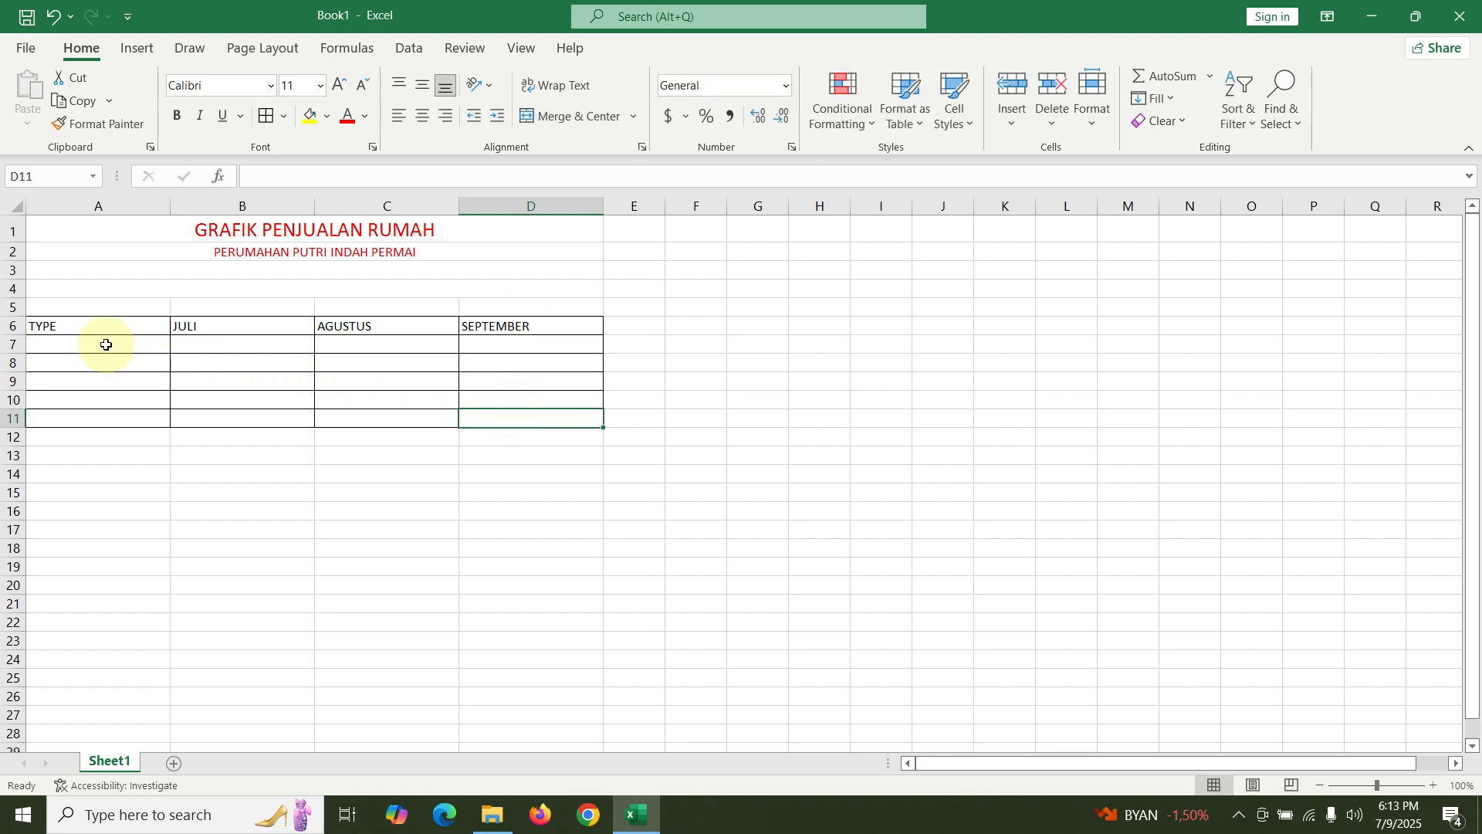
- Fill the header cells A6:D6 with yellow and center their text
left_click_drag(70, 325, 502, 326)
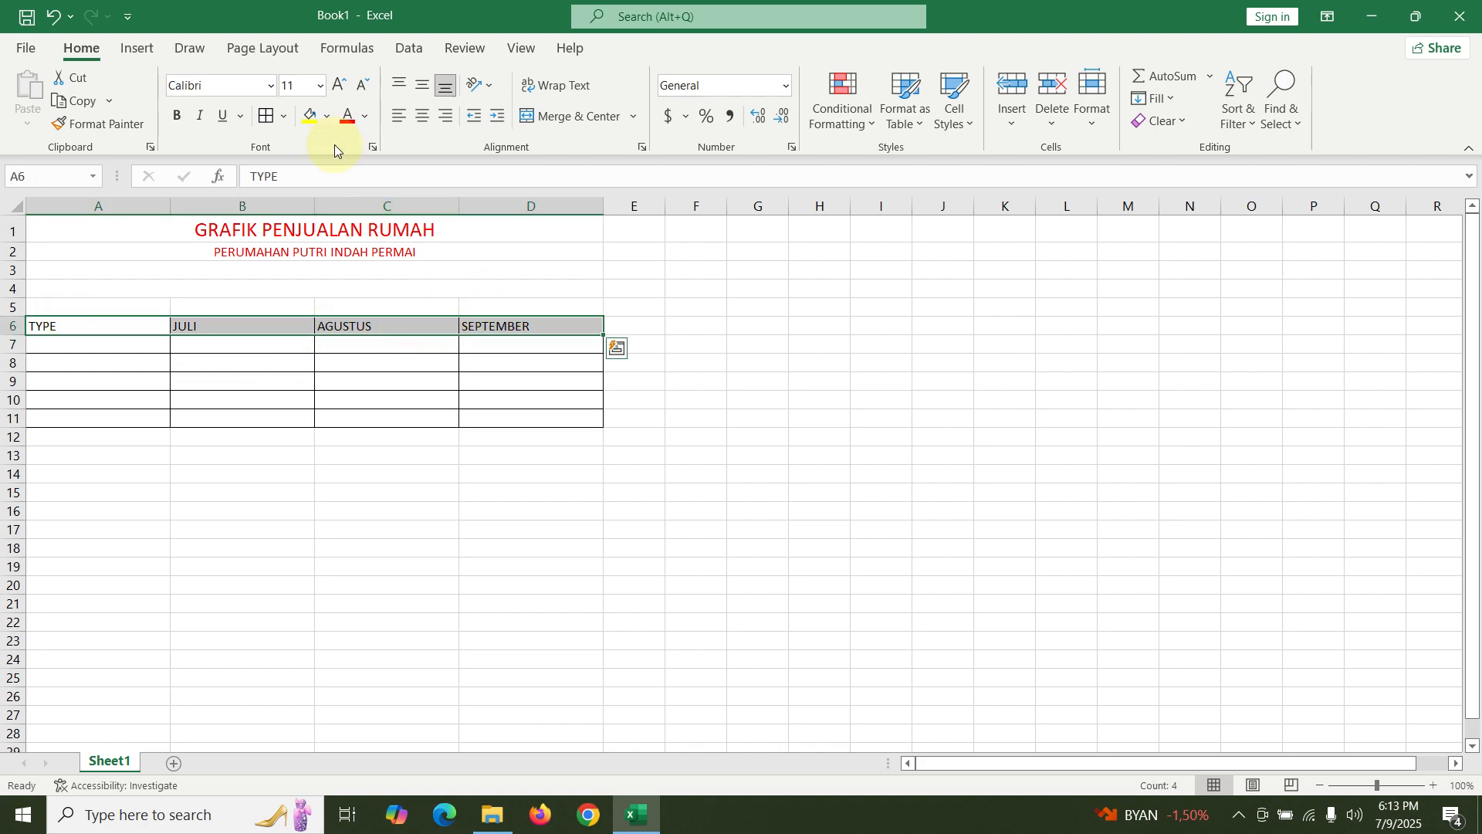
left_click(305, 115)
left_click(422, 116)
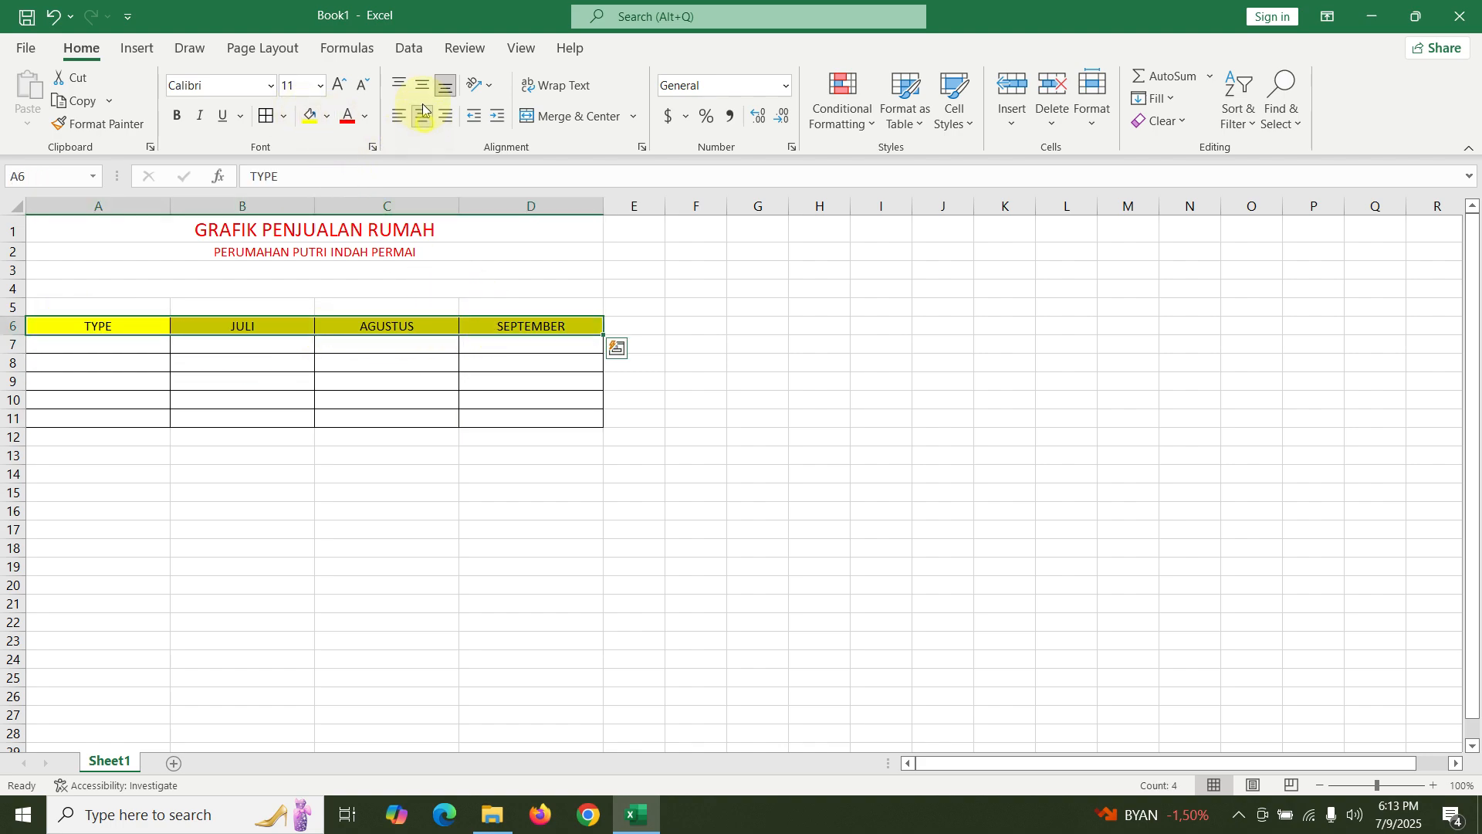
left_click(413, 417)
left_click(125, 346)
left_click(205, 417)
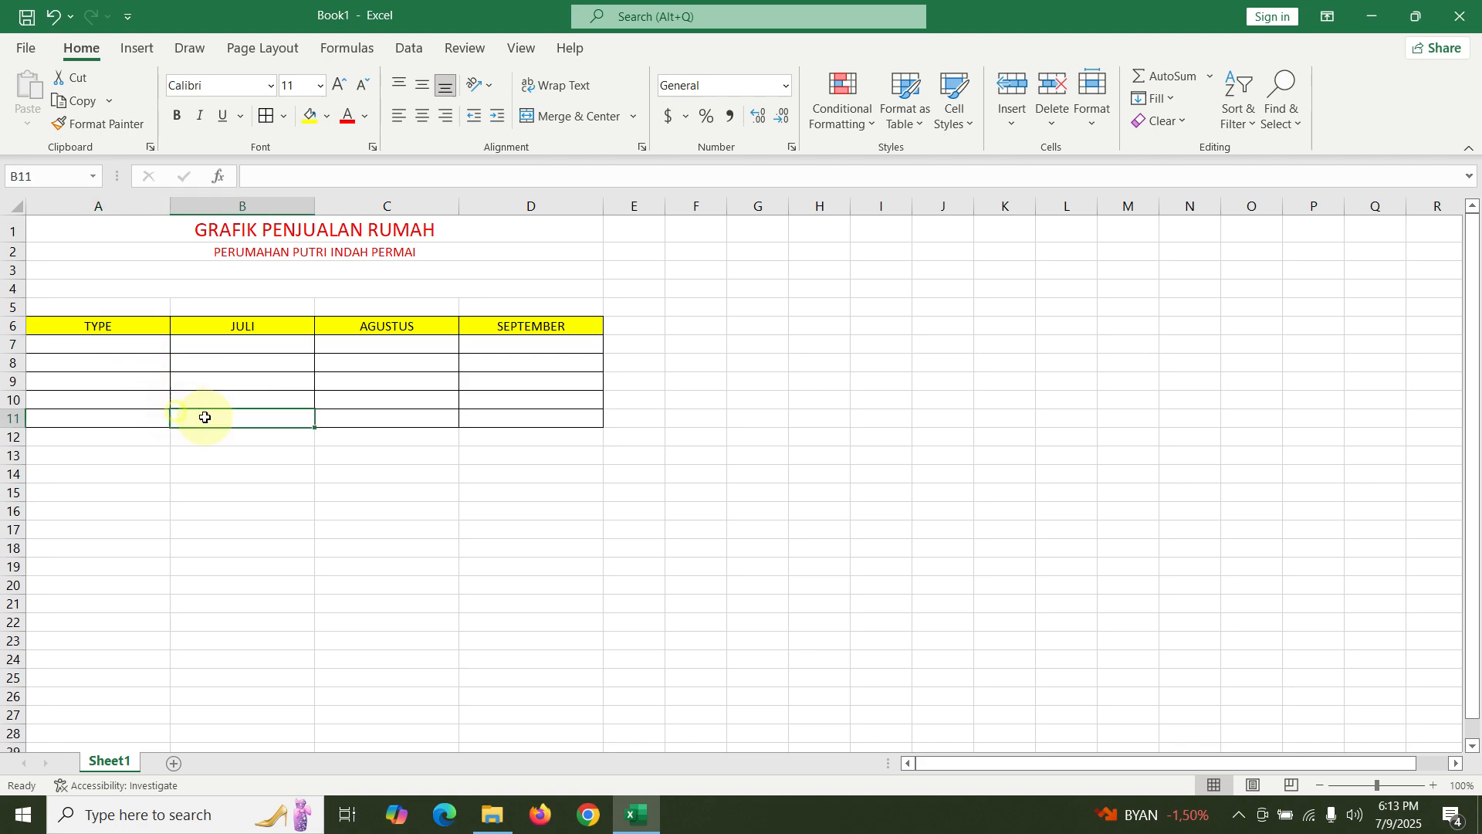
left_click(284, 604)
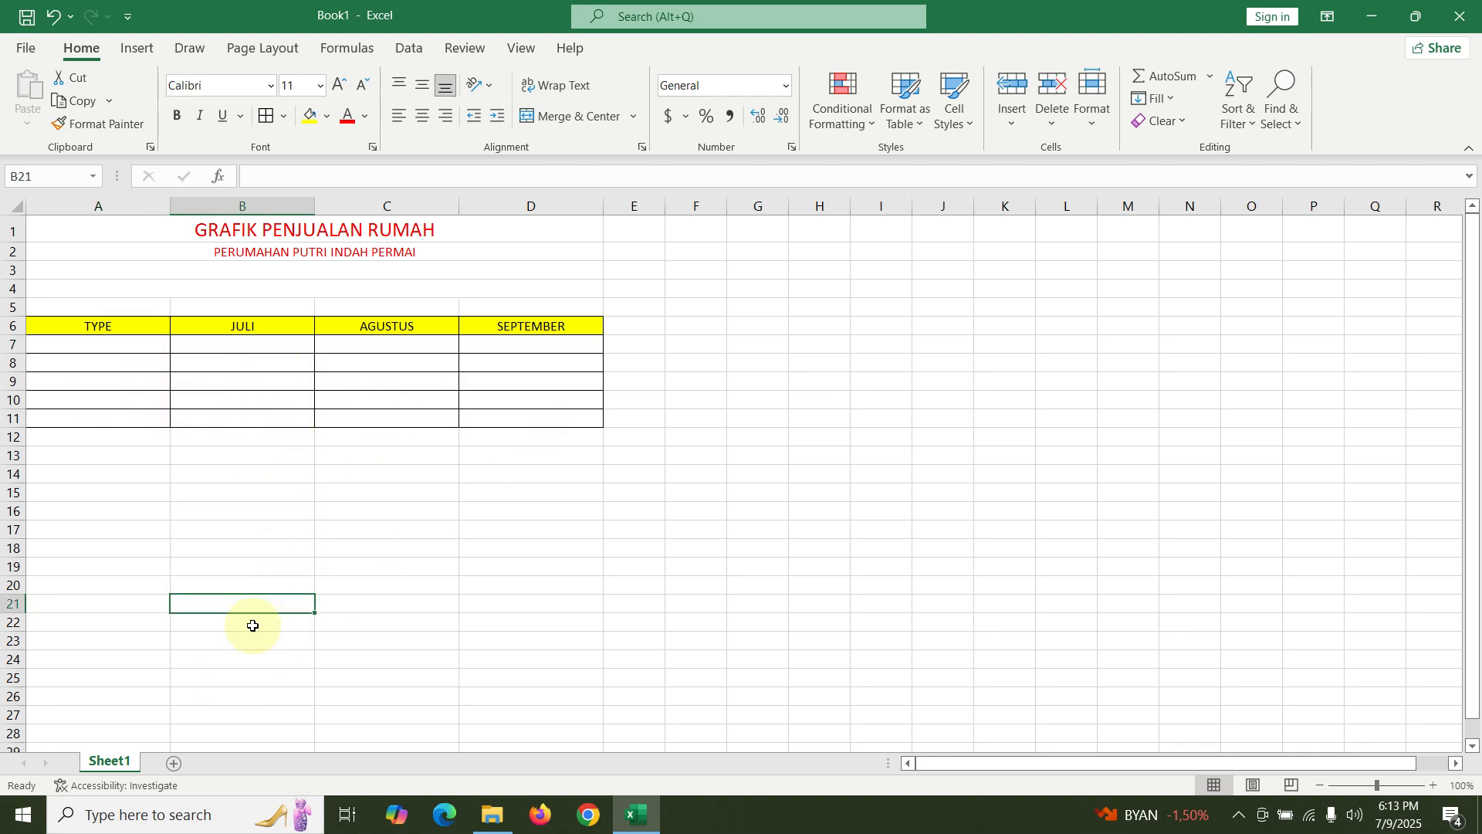
- Rename the Sheet1 worksheet as GRAFIK
right_click(131, 768)
left_click(185, 548)
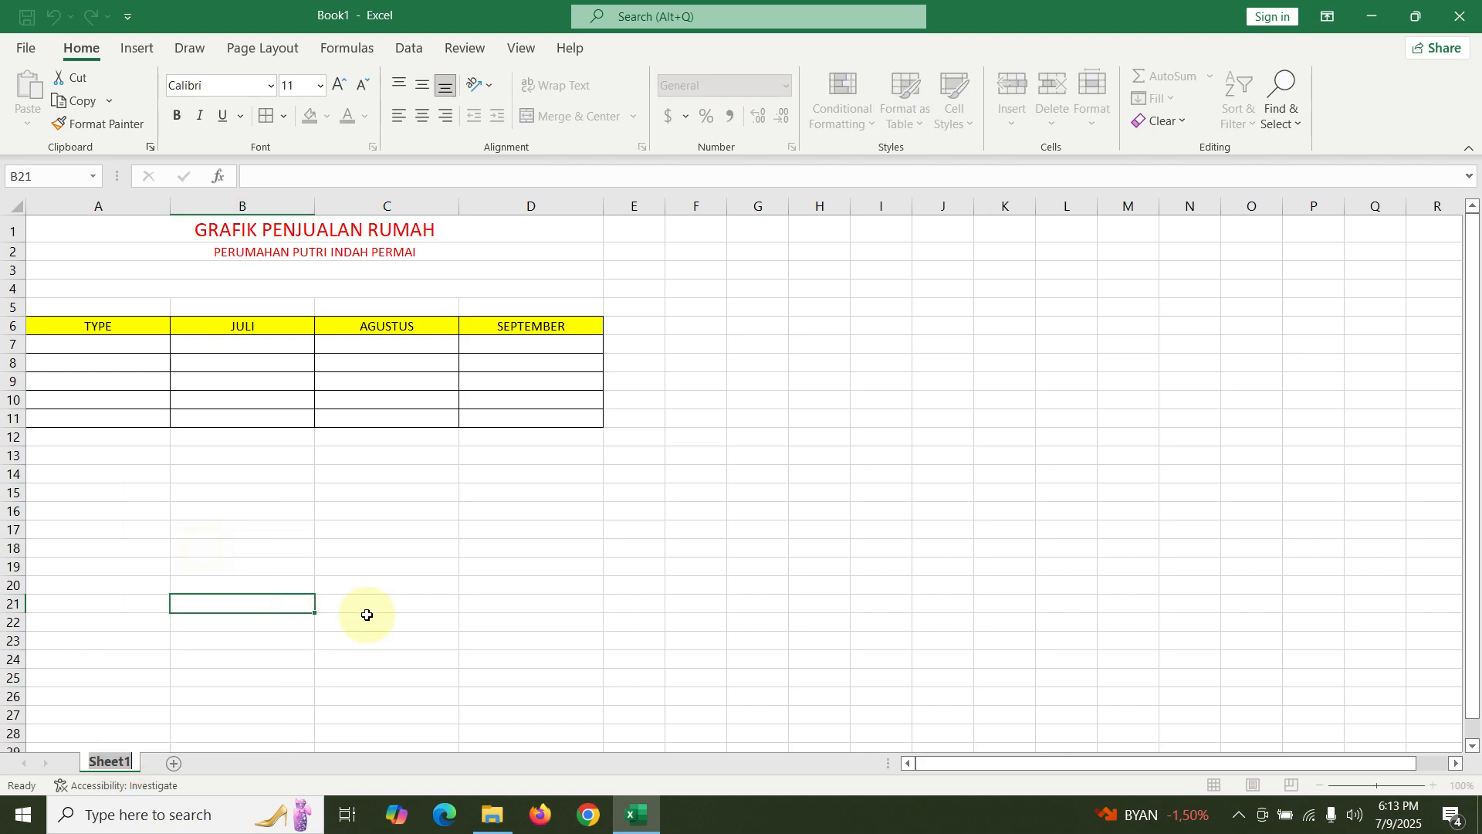
type("GRADE")
key("BackSpace")
key("BackSpace")
type("FIK")
left_click(443, 639)
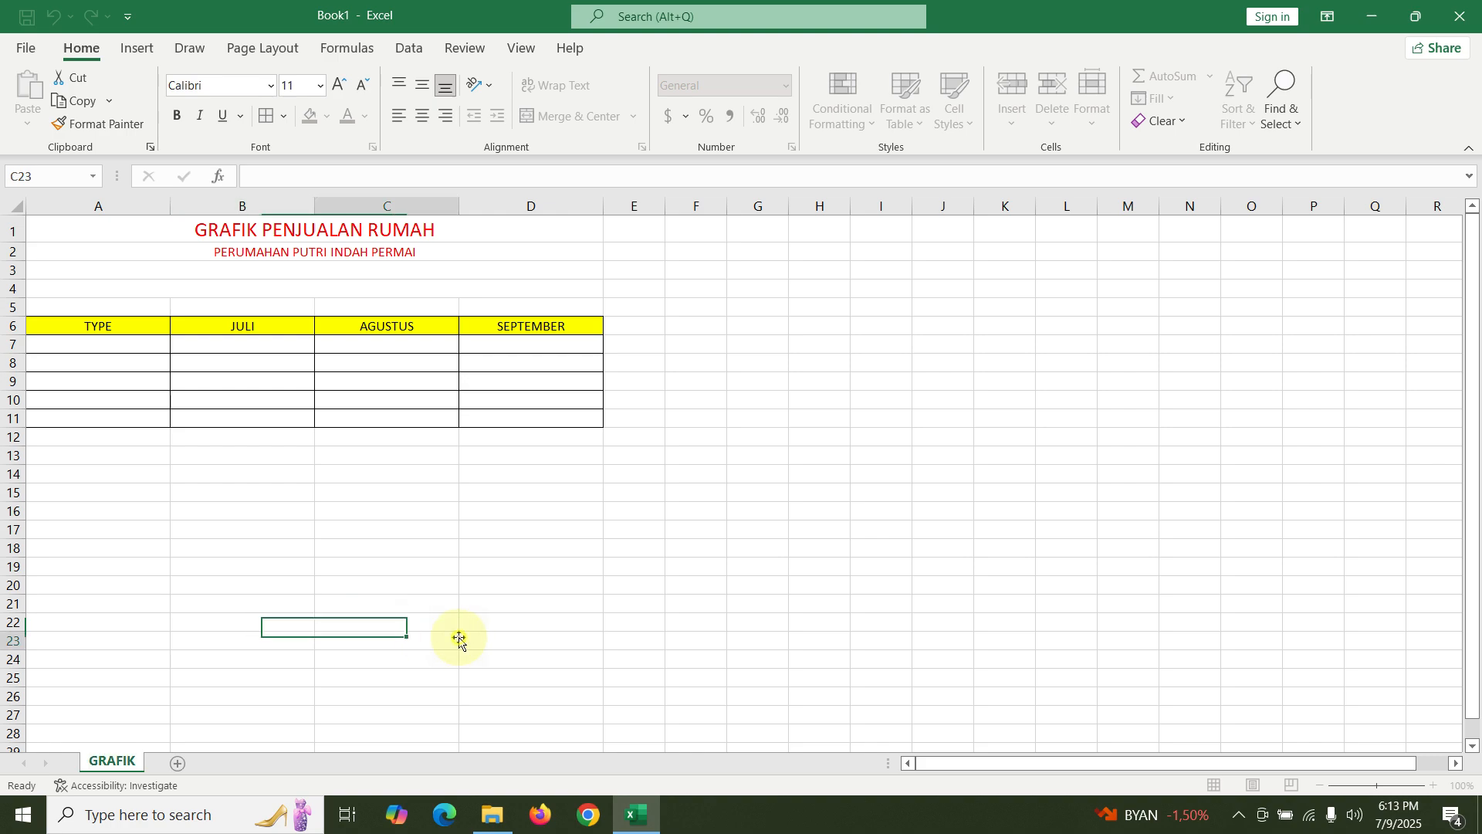
- Add a new worksheet and merge and center cells A1:D1 on it
left_click(178, 766)
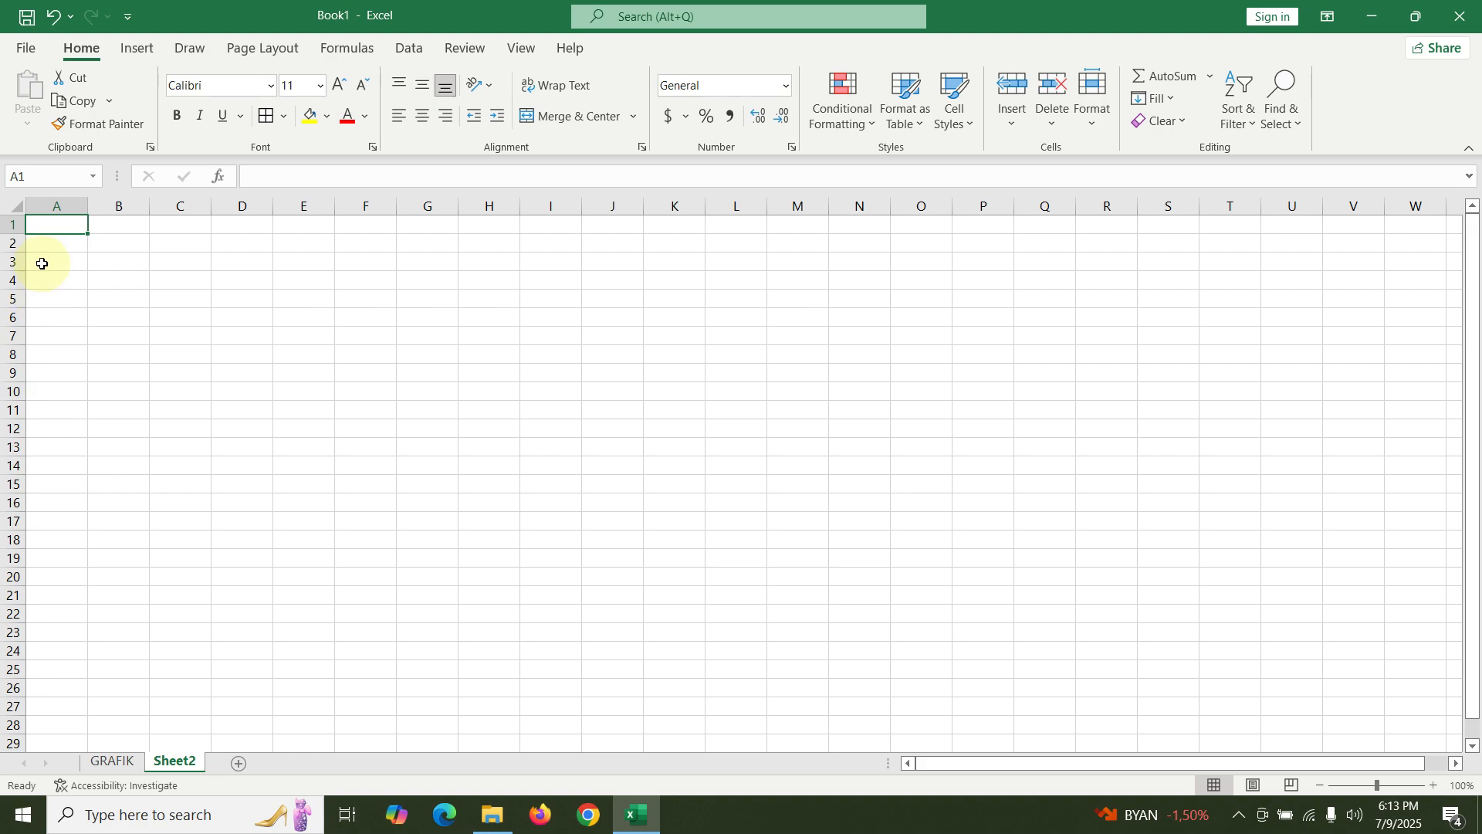
left_click_drag(57, 225, 255, 225)
left_click(562, 119)
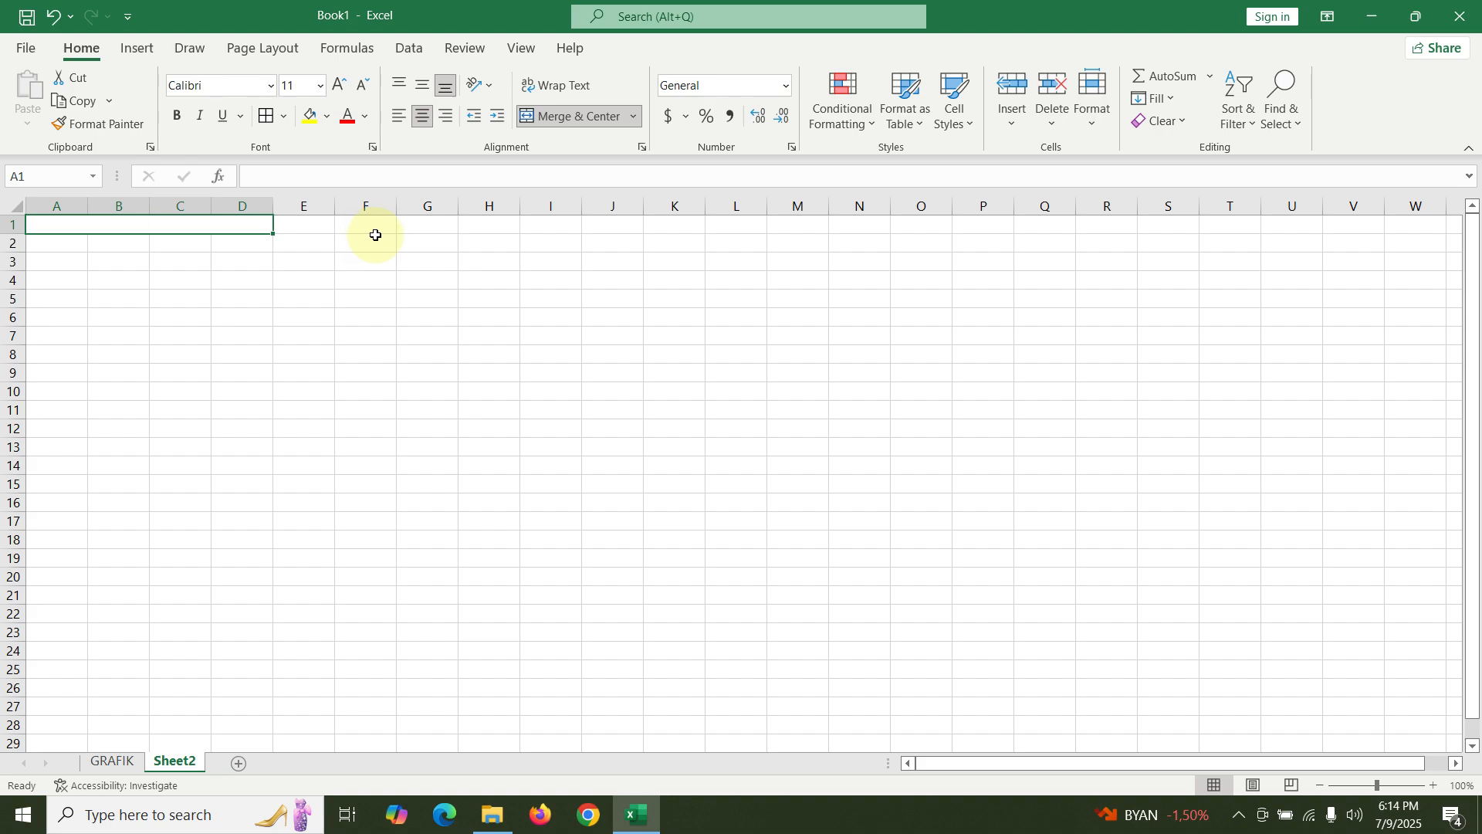
- Enter the title DAFTAR NAMA POIN BELANJA in the merged cell A1
type("DAFTAR")
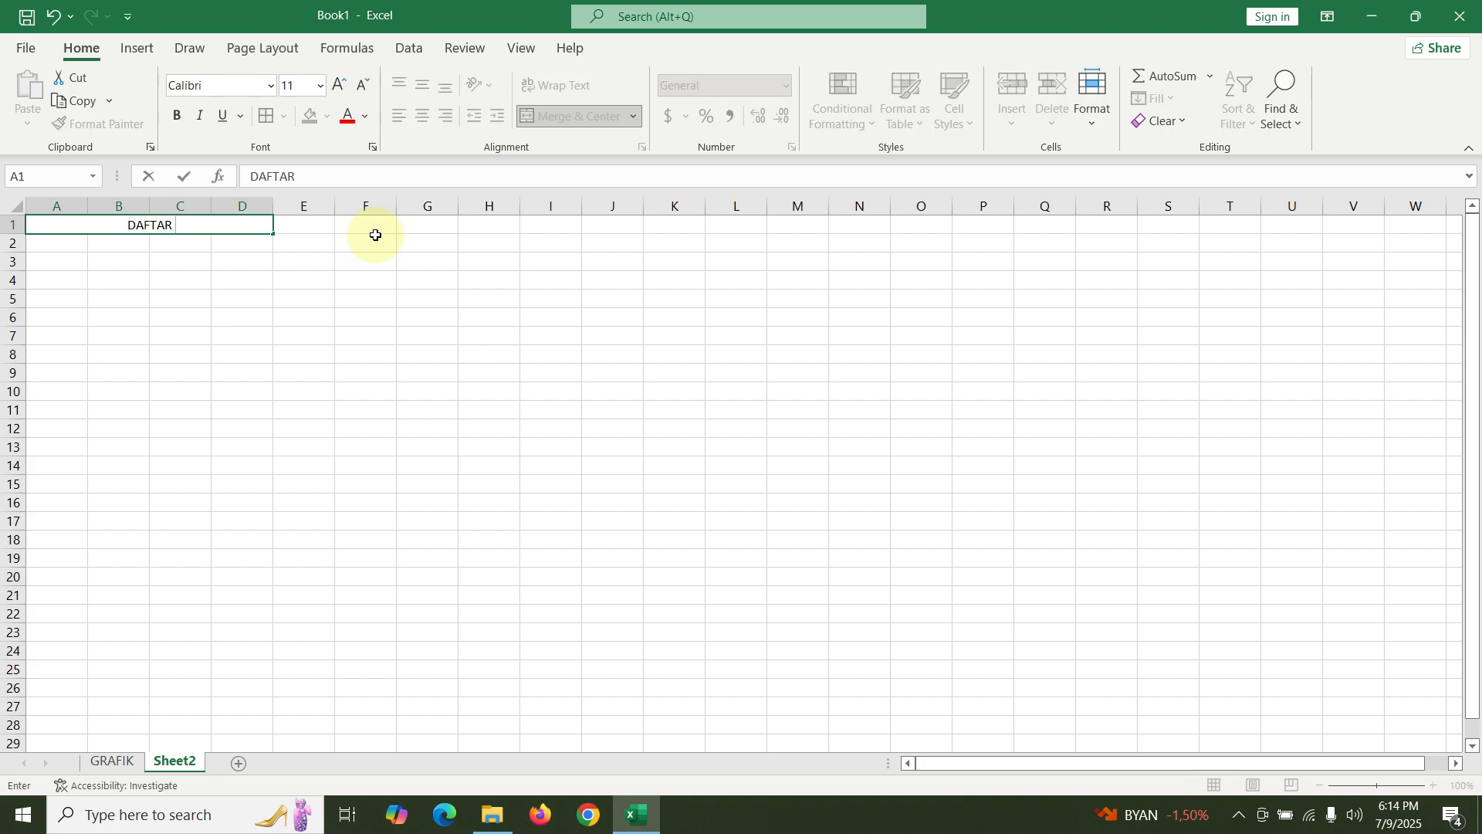
type(" NAMA POI")
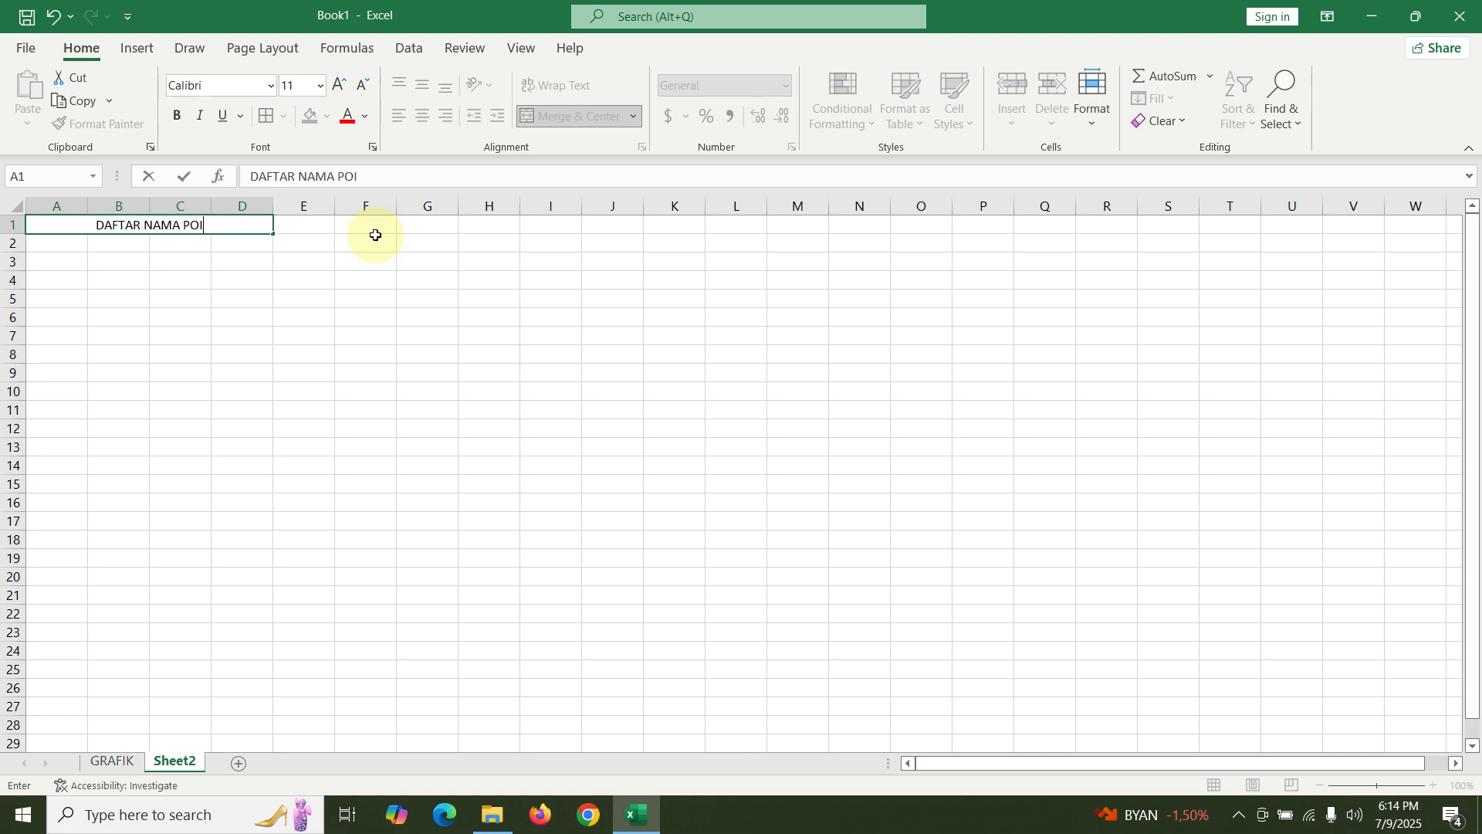
type("N BE")
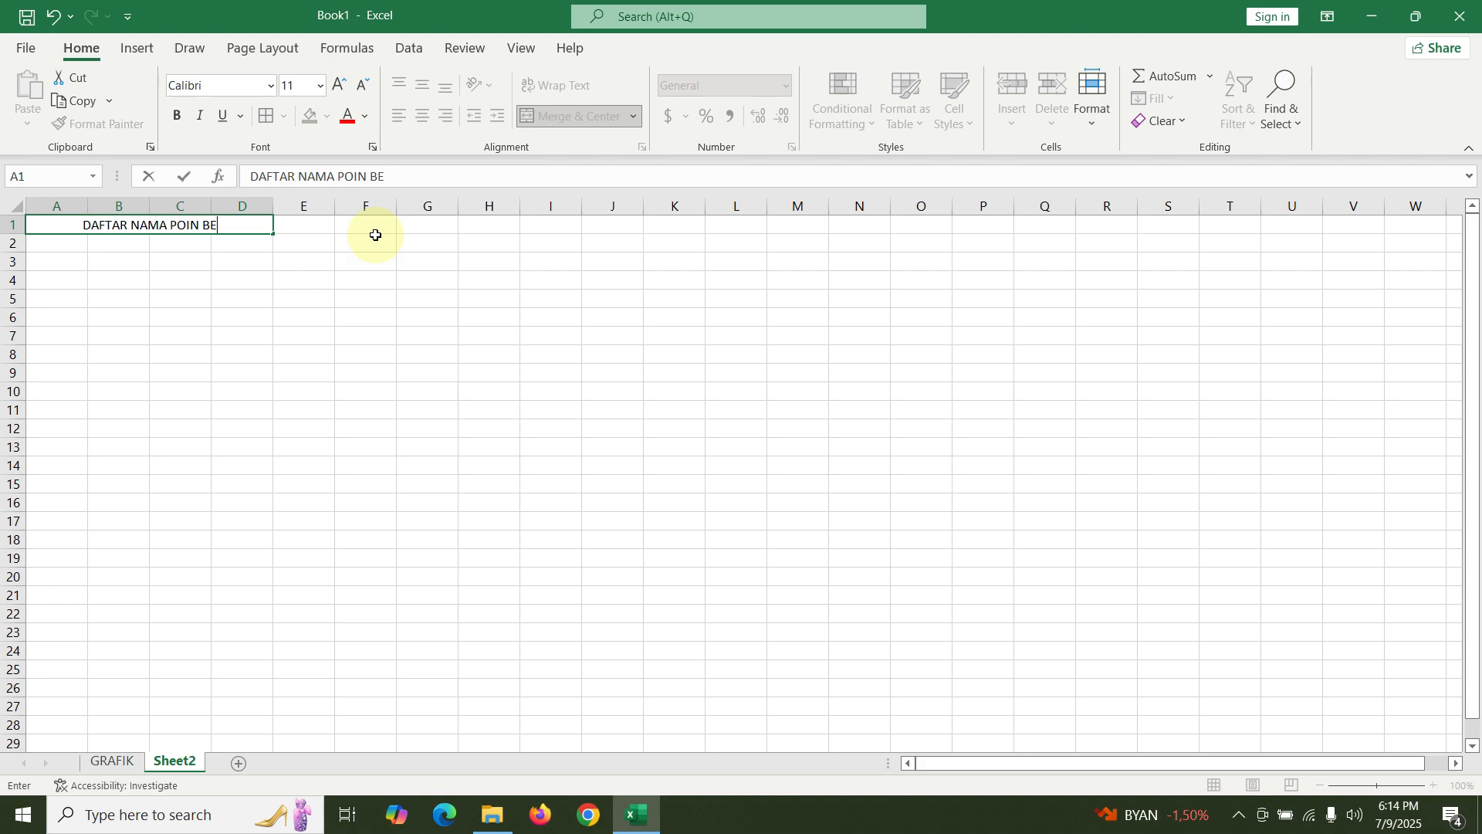
type("LANJA")
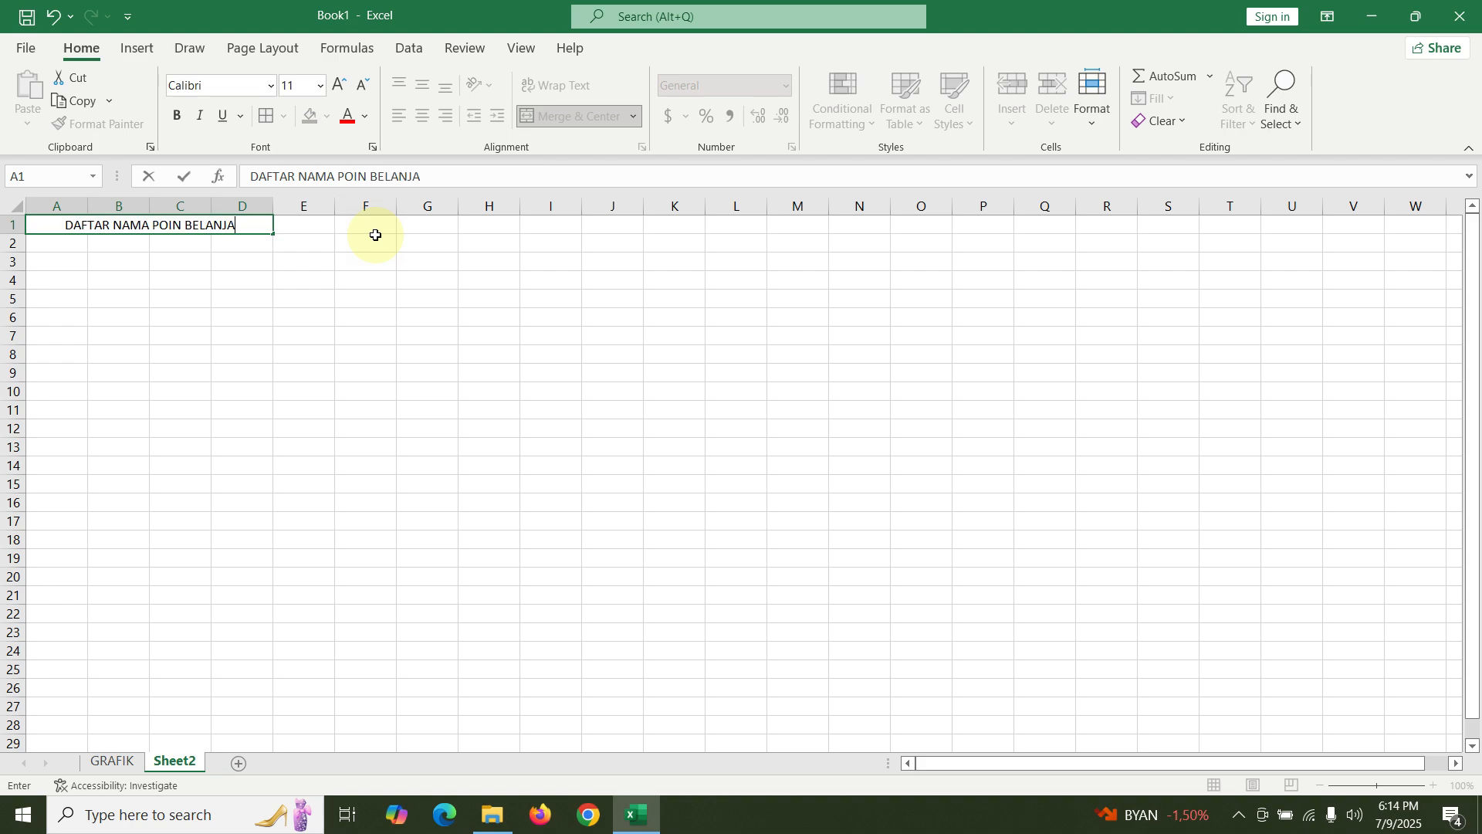
left_click_drag(257, 469, 257, 479)
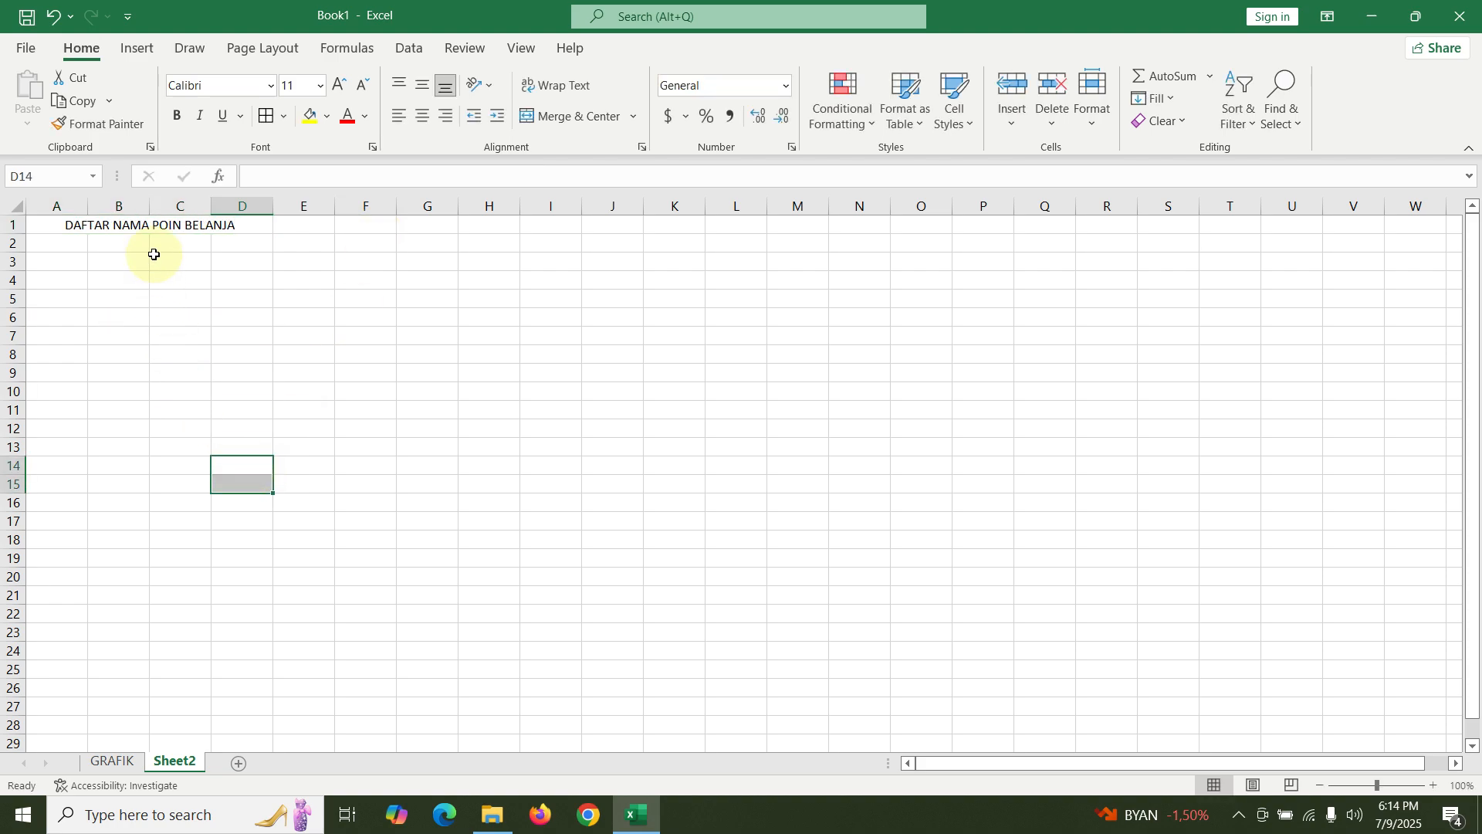
- Apply All Borders to the range A6:D18 on the new sheet
left_click(42, 244)
left_click(54, 281)
left_click(61, 301)
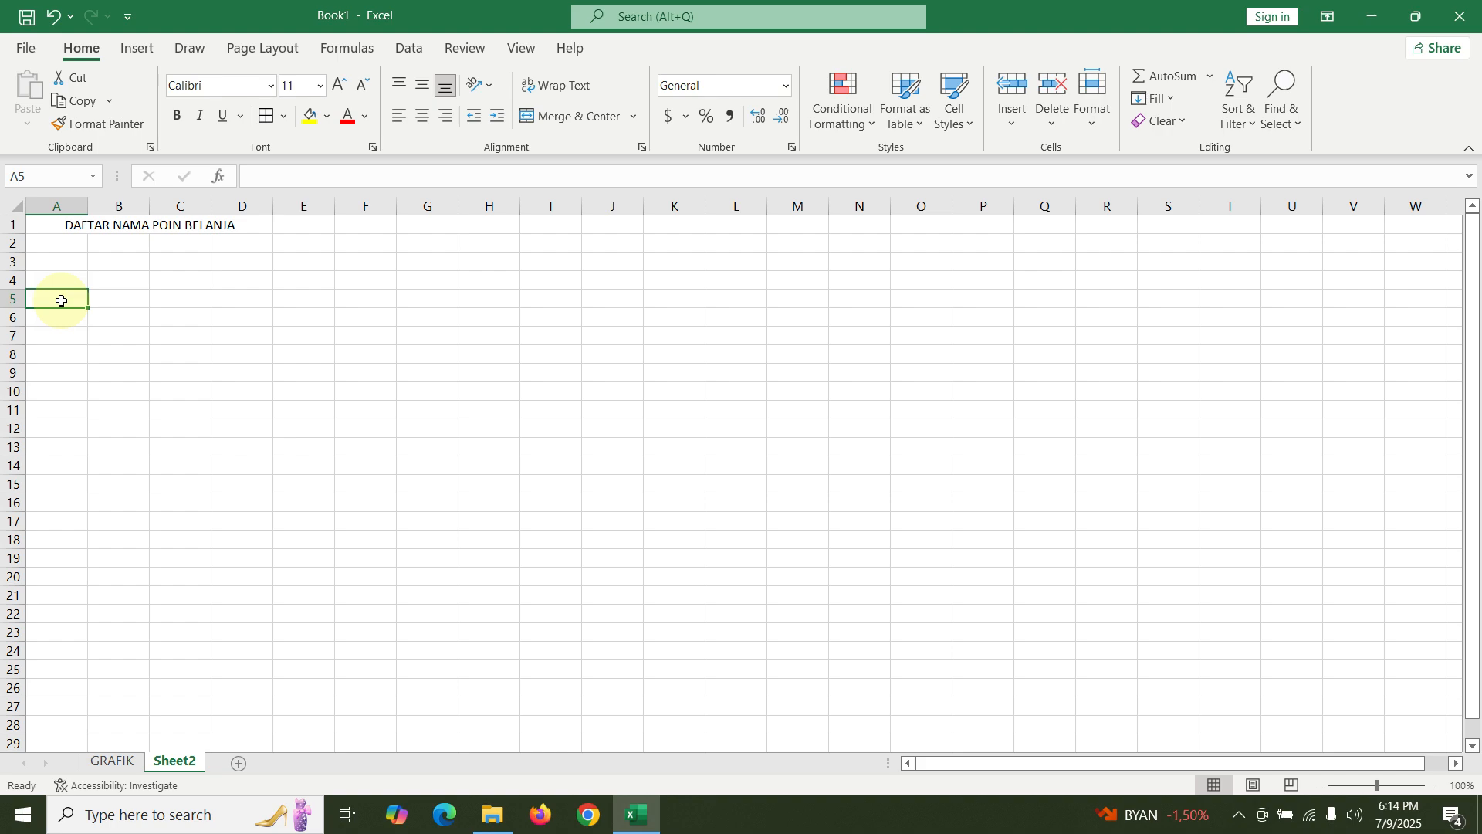
left_click(53, 316)
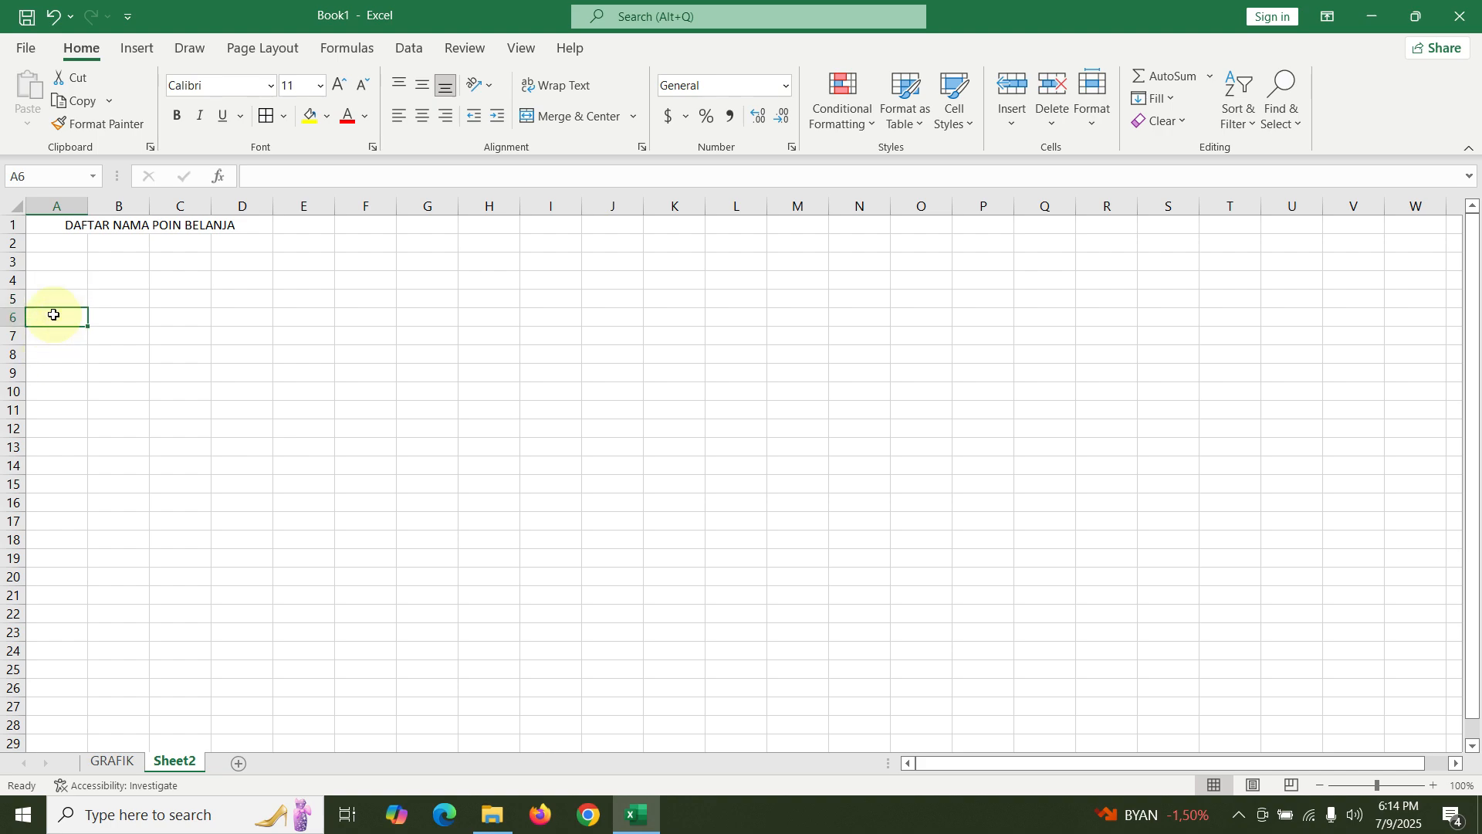
left_click_drag(54, 314, 271, 536)
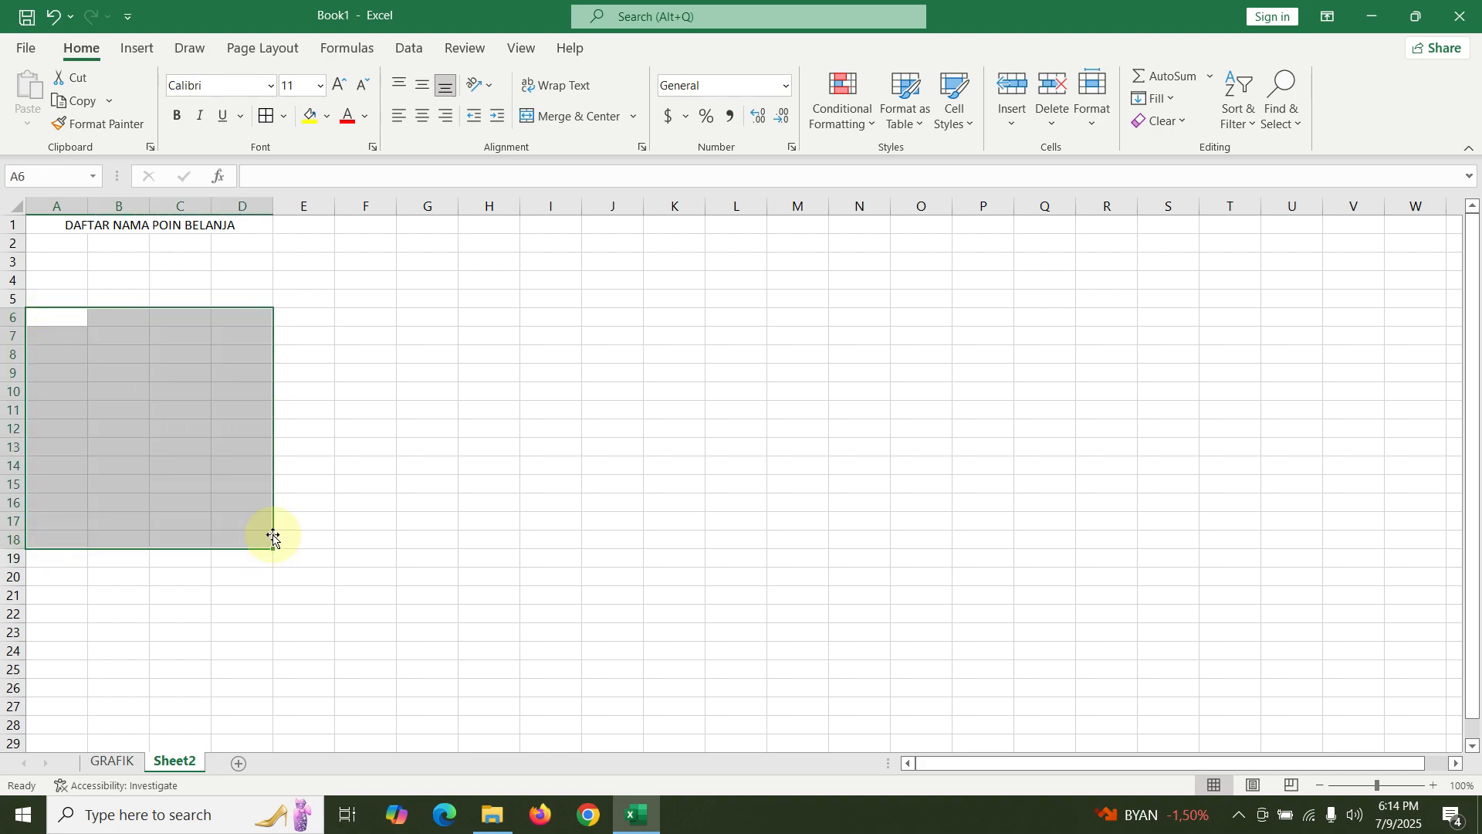
left_click(267, 116)
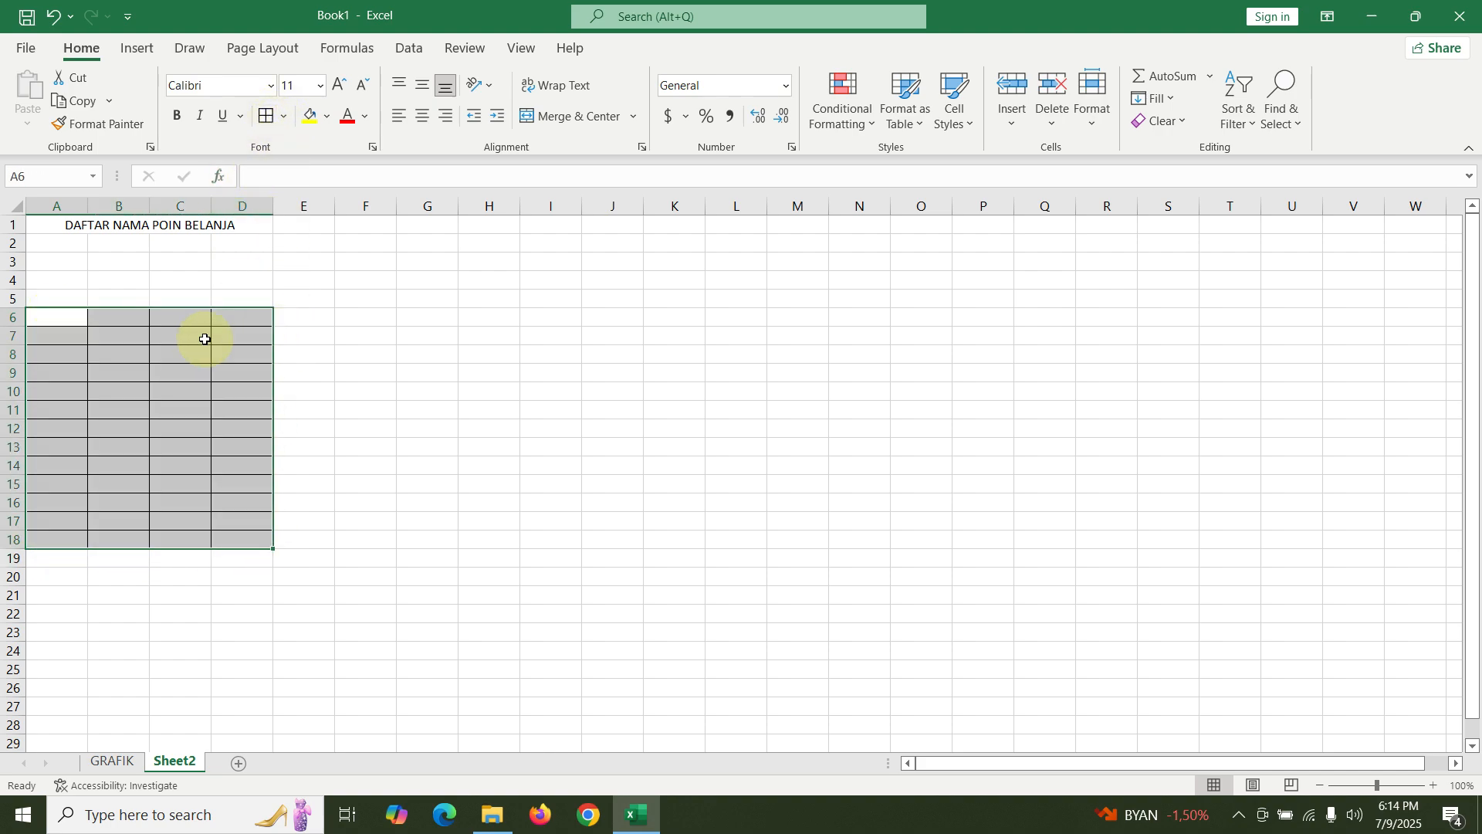
- Set the width of columns A to D to 20
left_click_drag(59, 196, 240, 203)
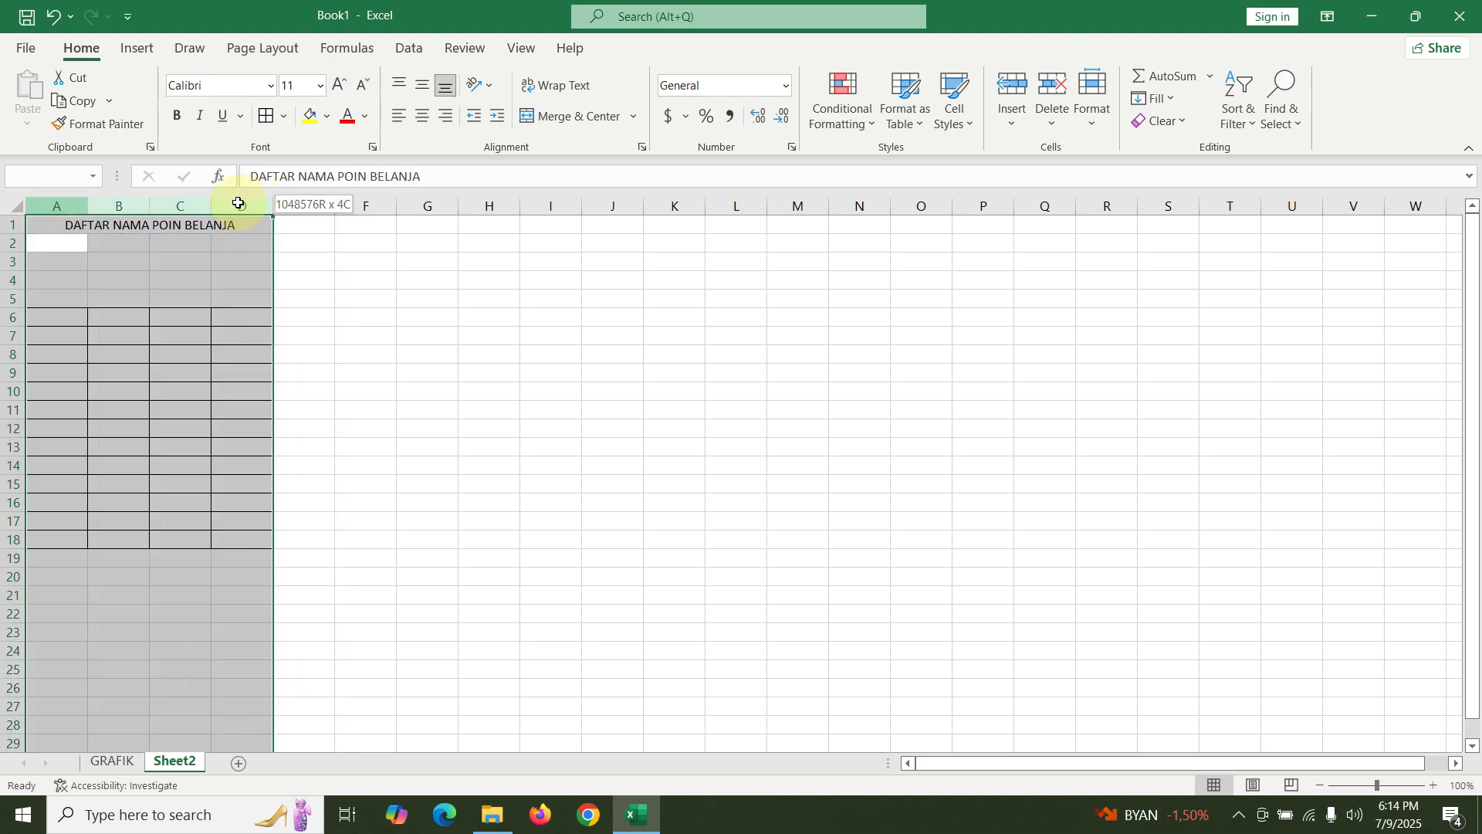
right_click(240, 203)
left_click(334, 479)
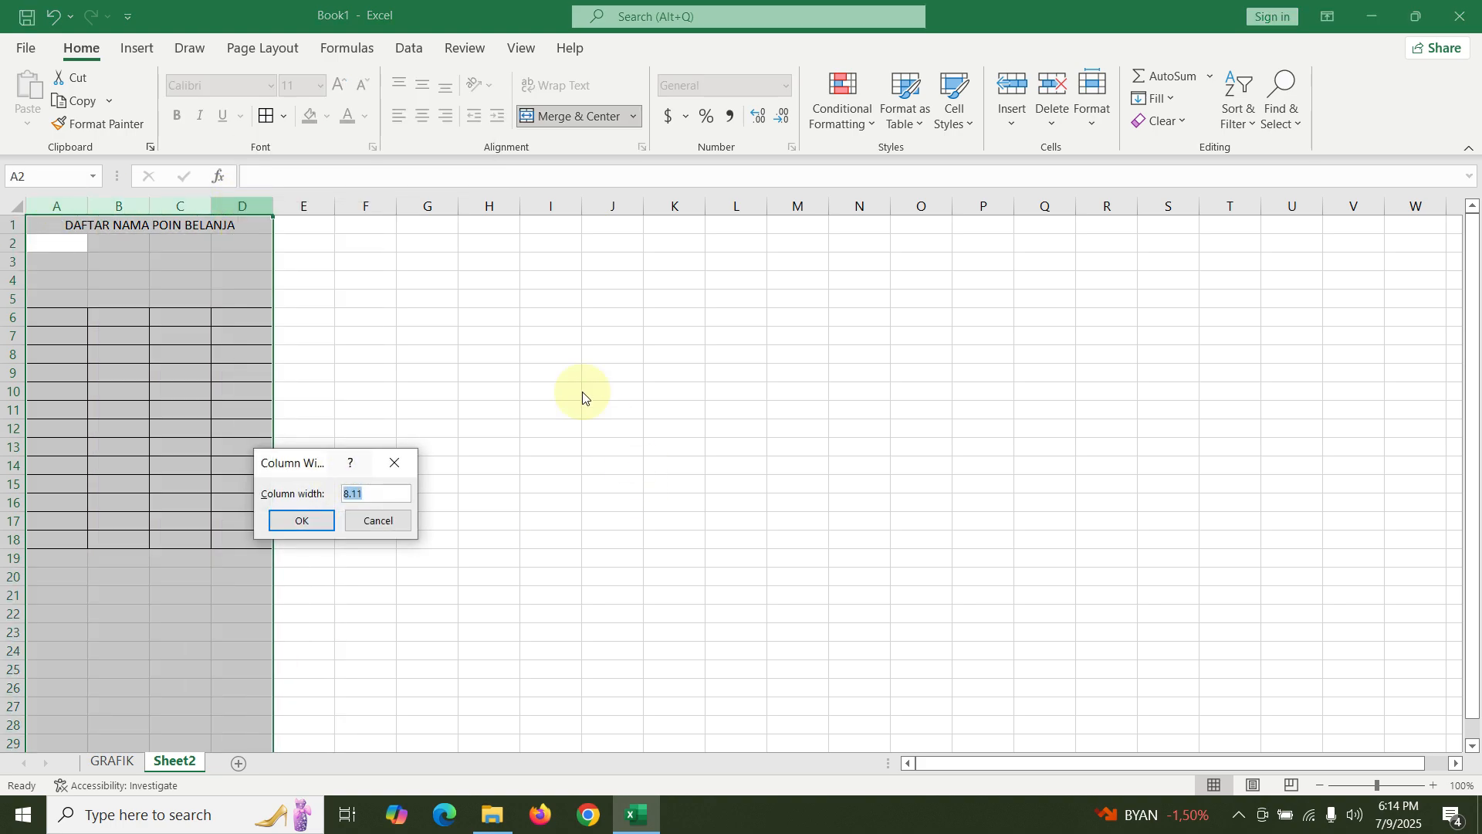
type("20")
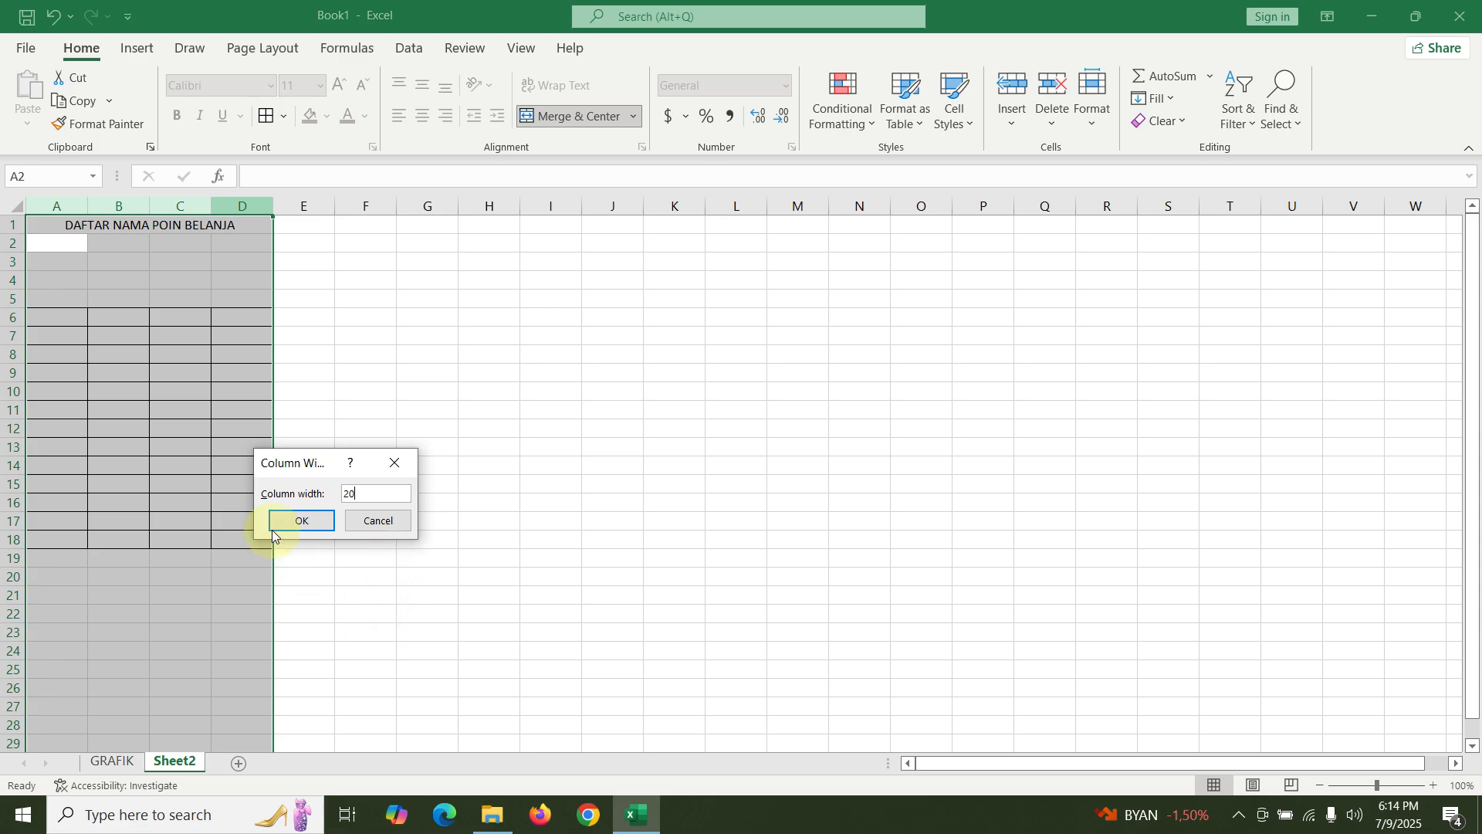
left_click(300, 520)
left_click(381, 430)
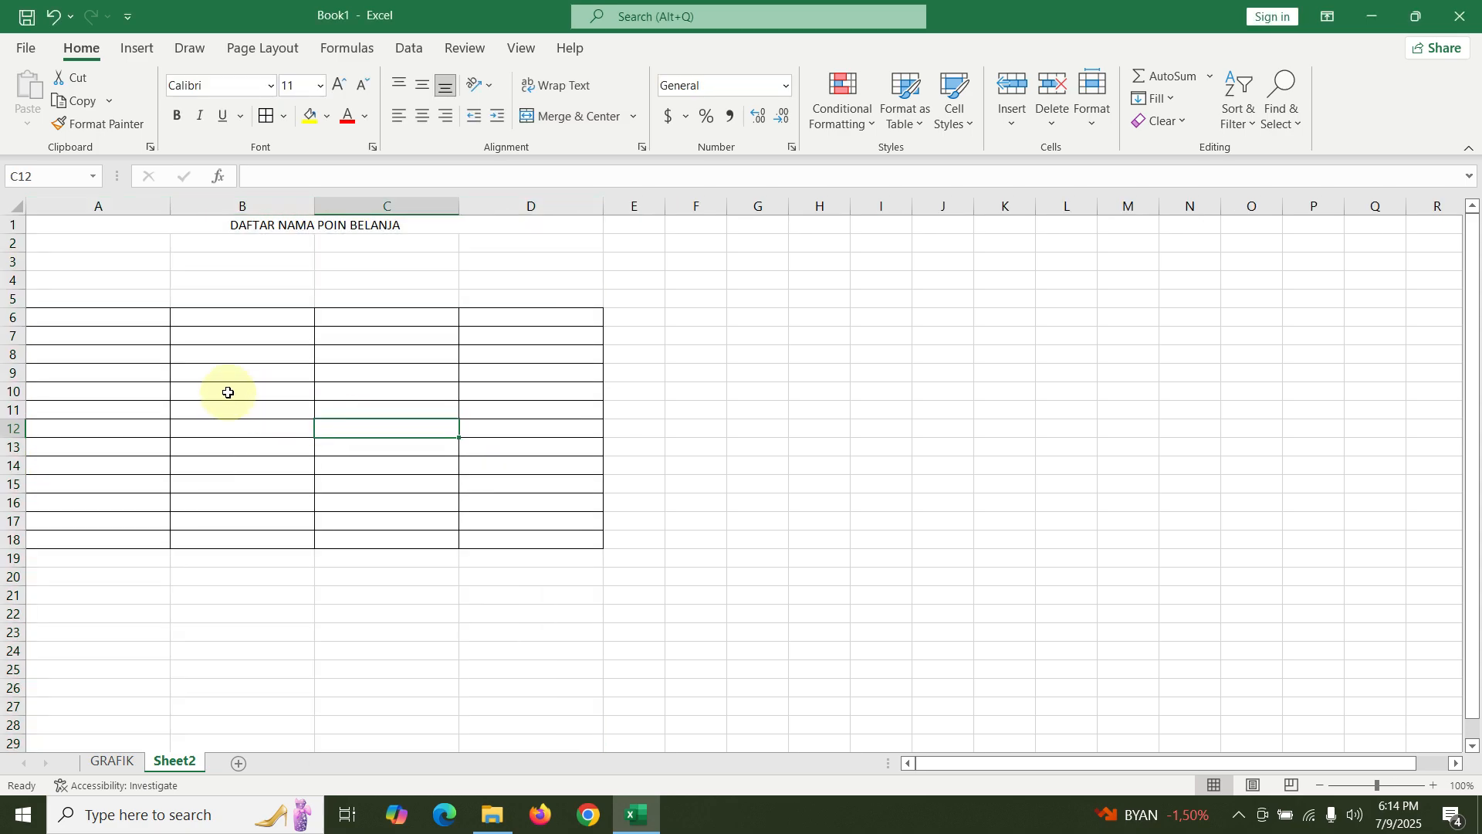
- Narrow column A by setting its column width to 4
right_click(163, 209)
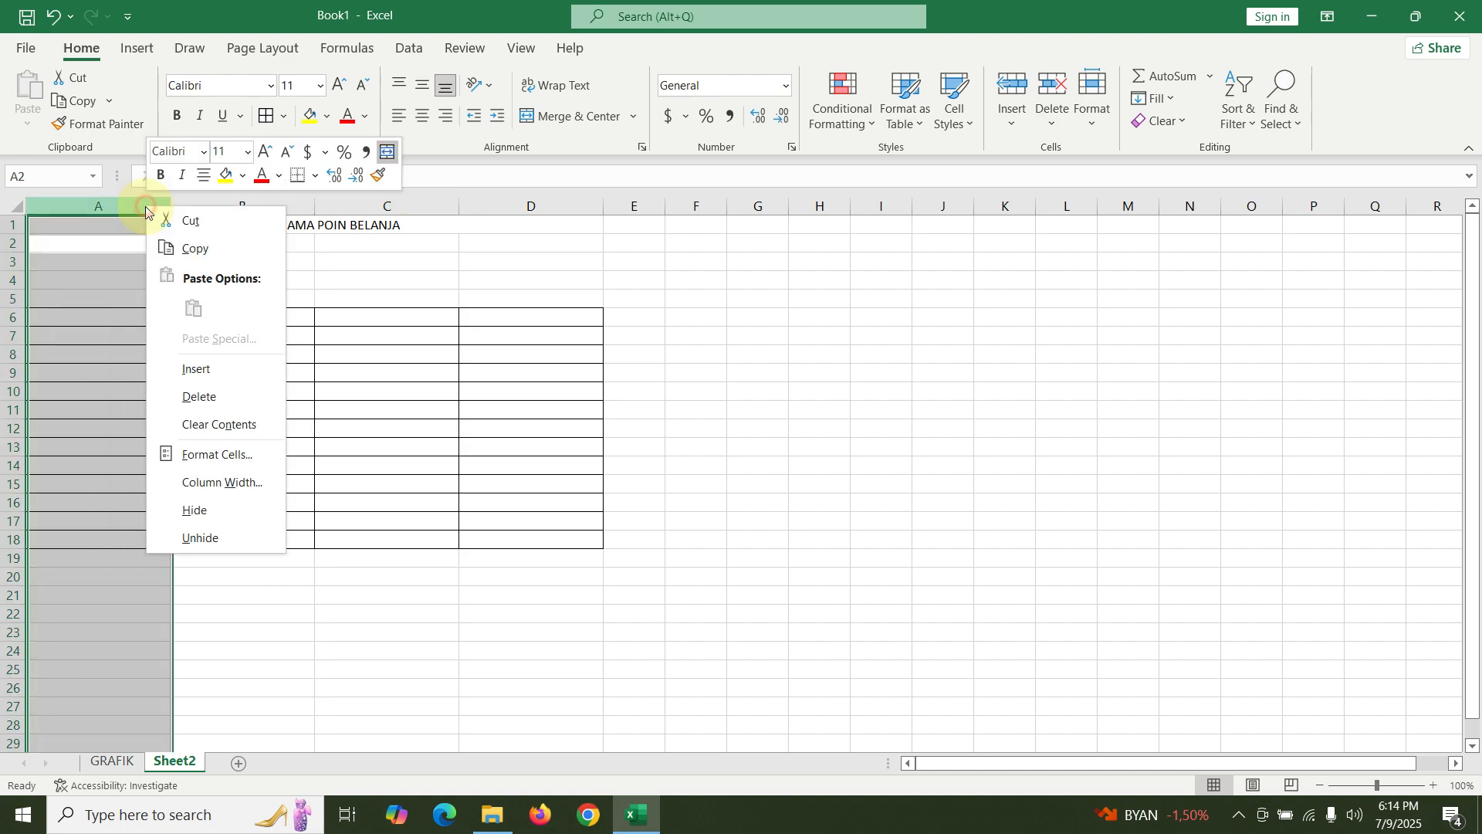
left_click(223, 480)
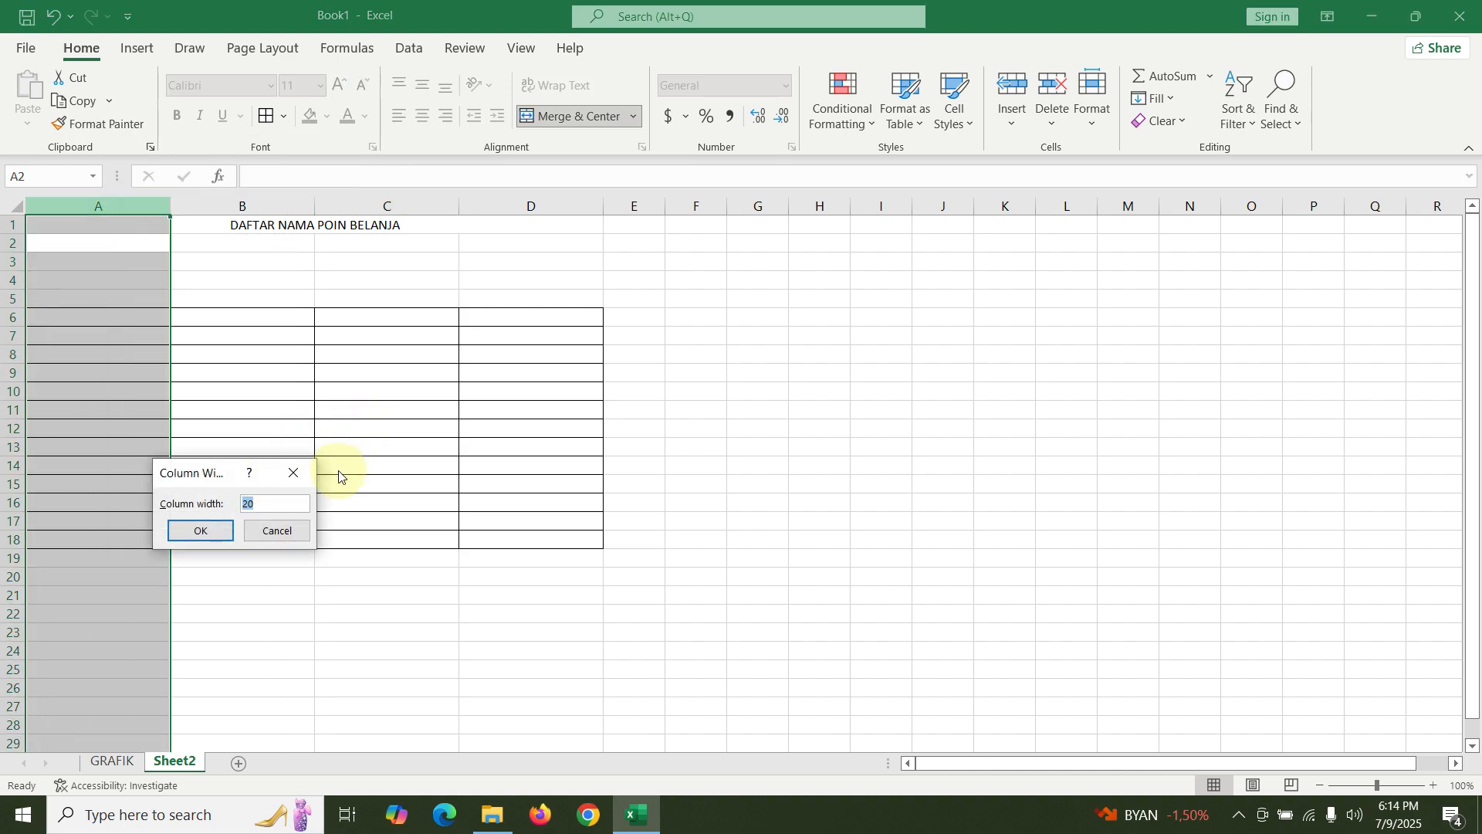
type("20")
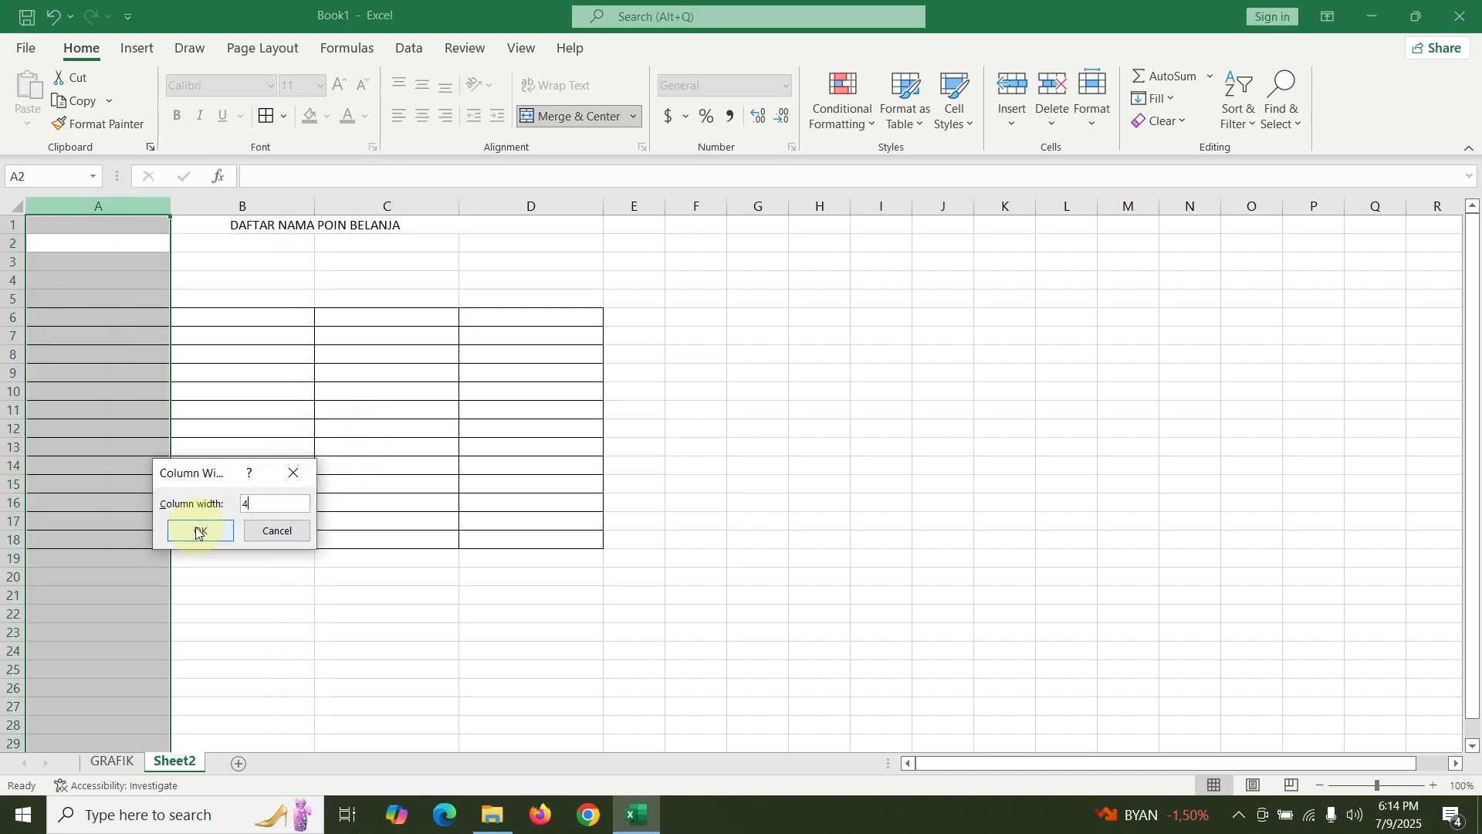
left_click(199, 530)
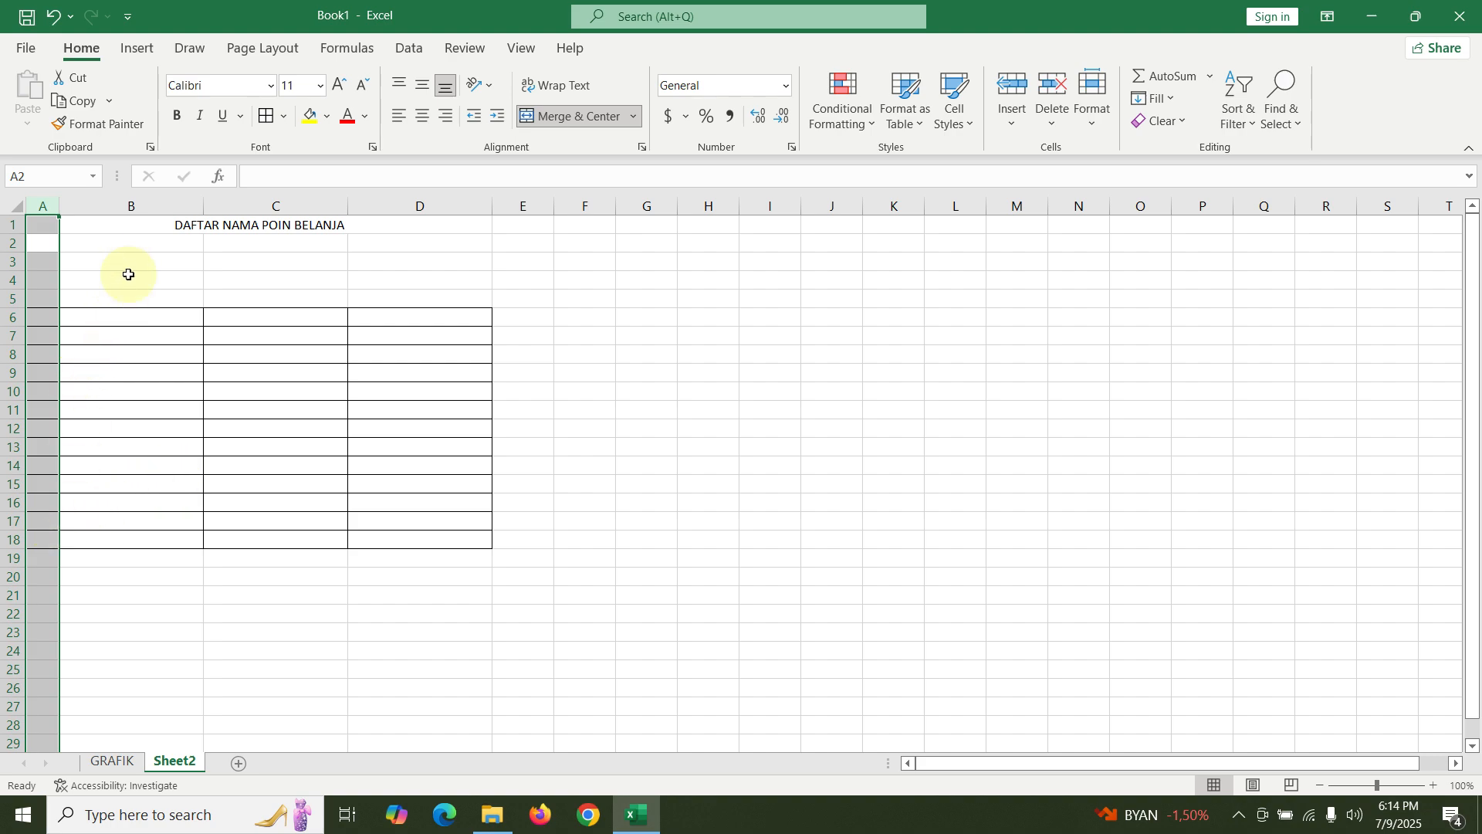
- Fill the header row cells A6:D6 with light green
left_click_drag(43, 317, 373, 314)
left_click(329, 118)
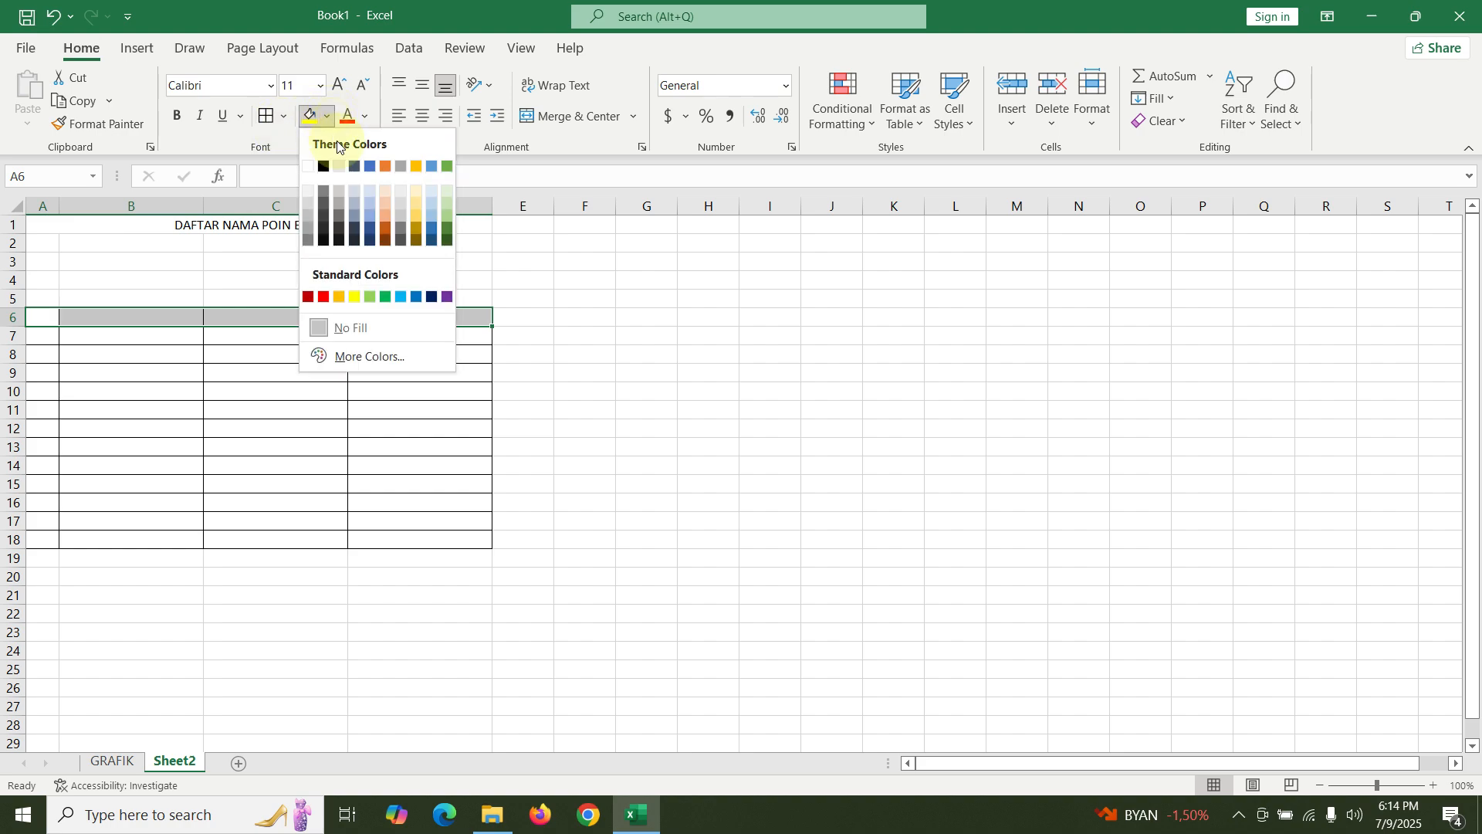
left_click(440, 182)
left_click(600, 317)
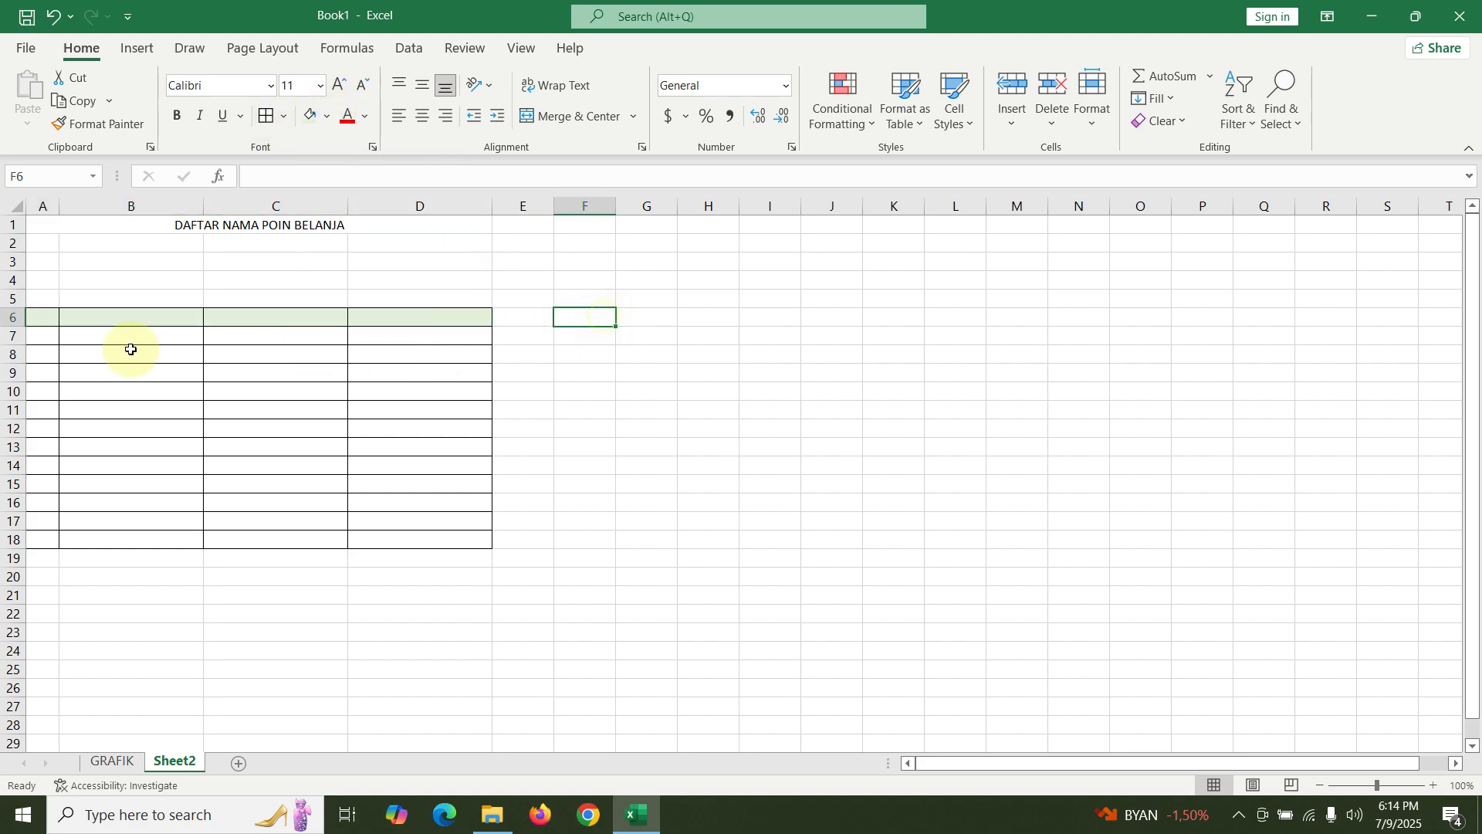
- Number the table rows from A7 down using a linear column fill series from 1 with stop value 10
left_click(46, 335)
type("1")
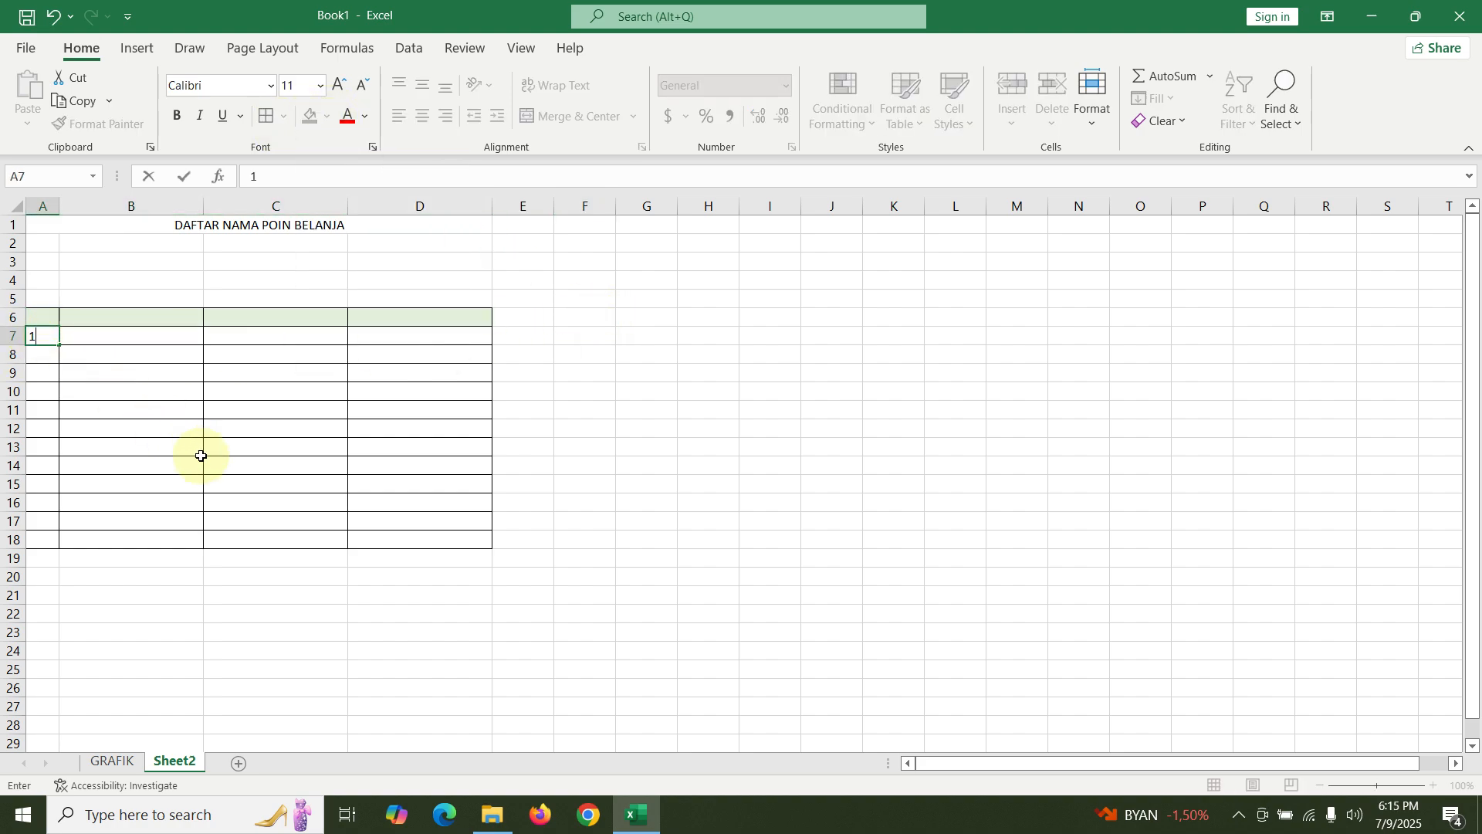
left_click(699, 513)
left_click(47, 333)
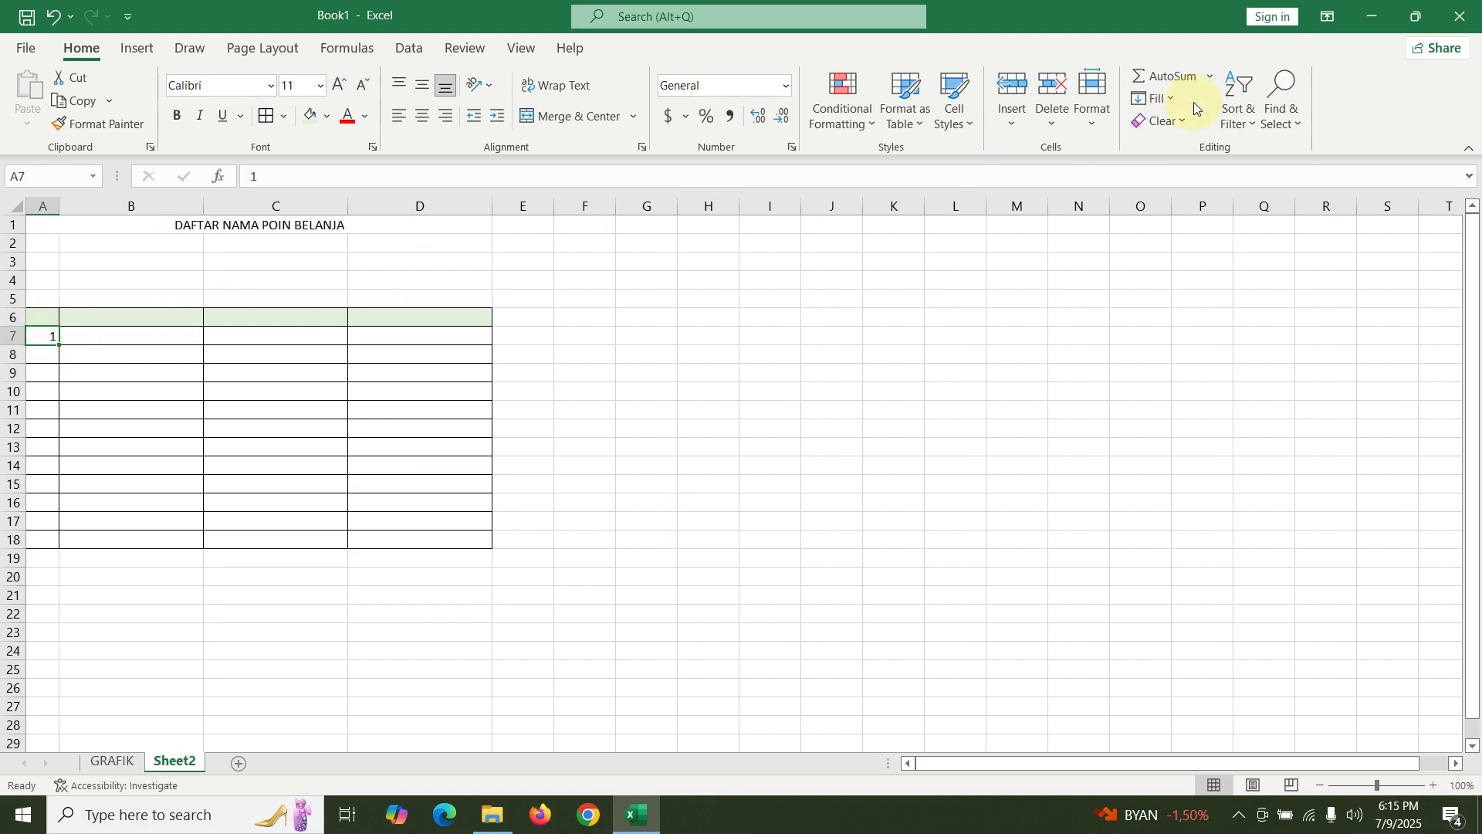
left_click(1175, 101)
left_click(1221, 268)
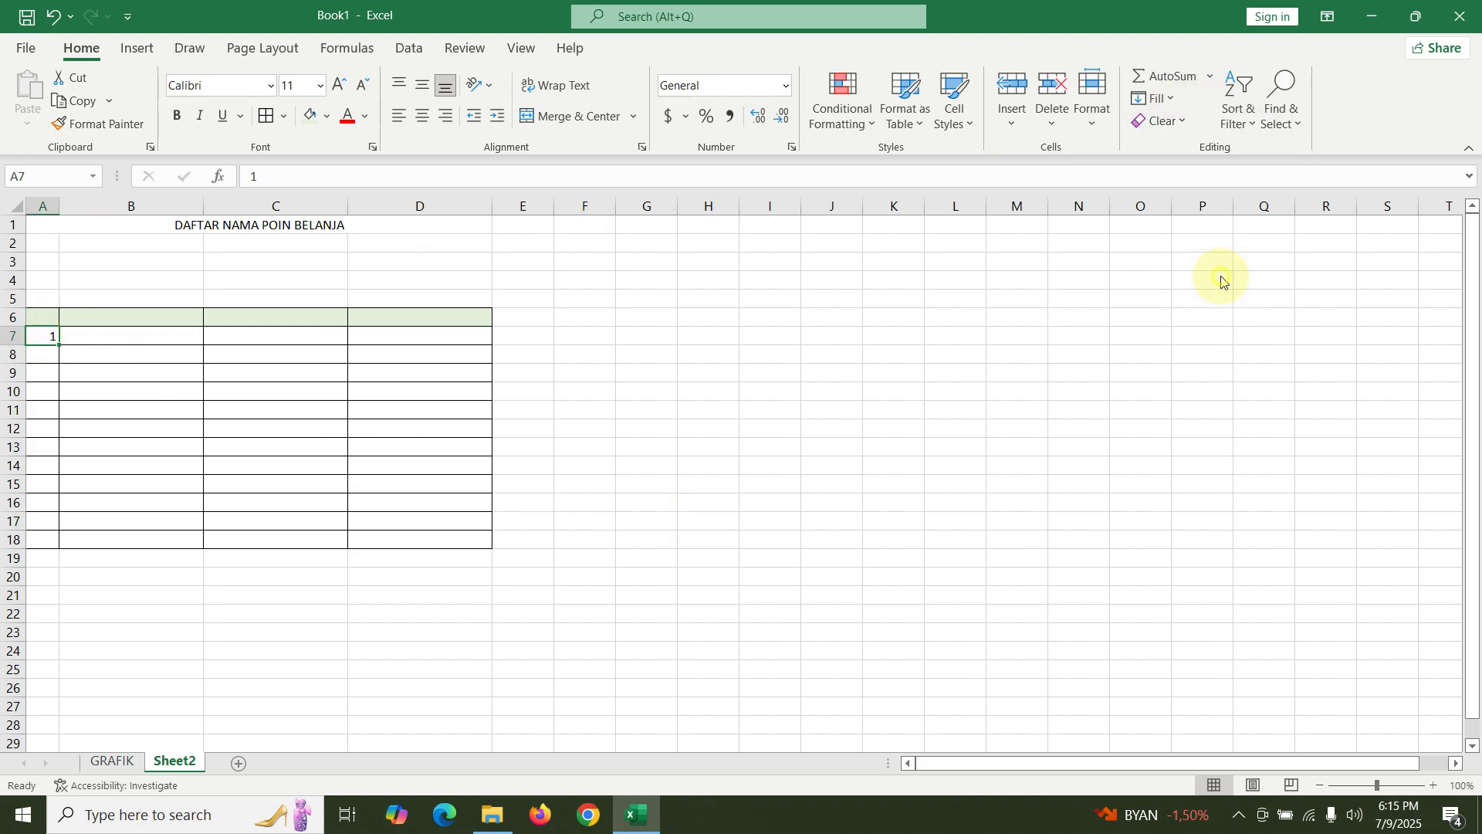
left_click(193, 522)
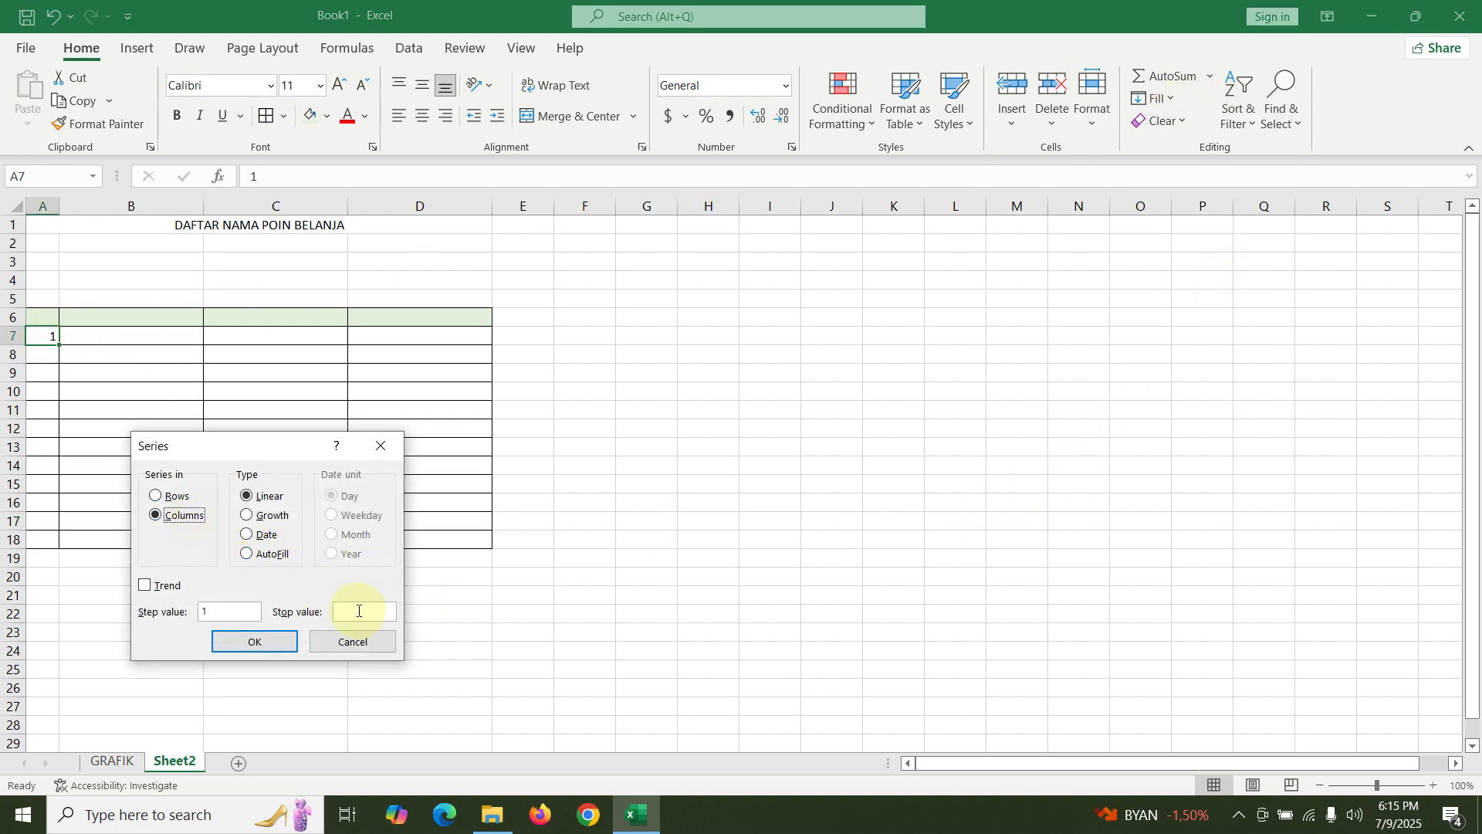
left_click(365, 613)
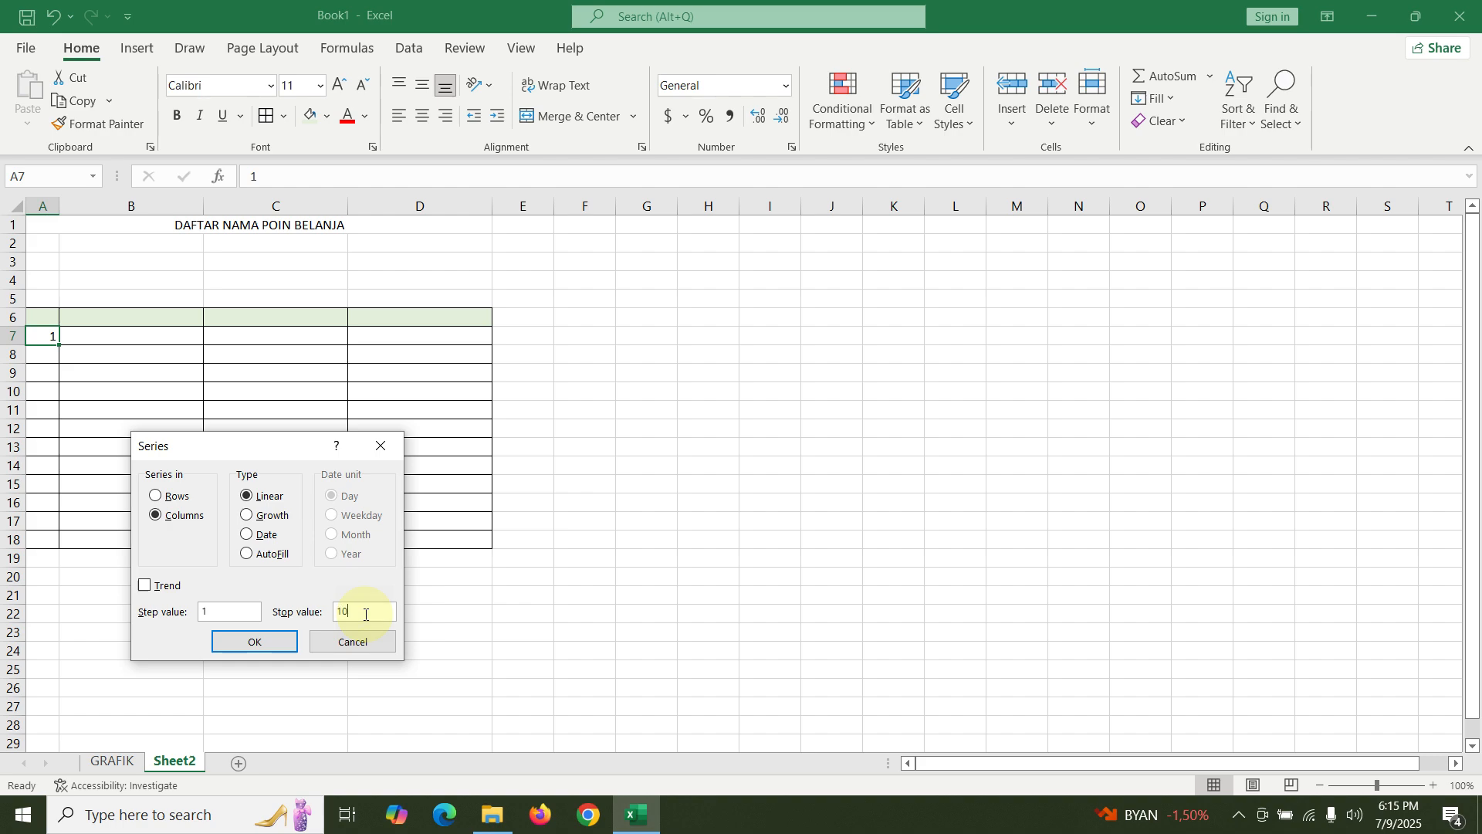
left_click(255, 642)
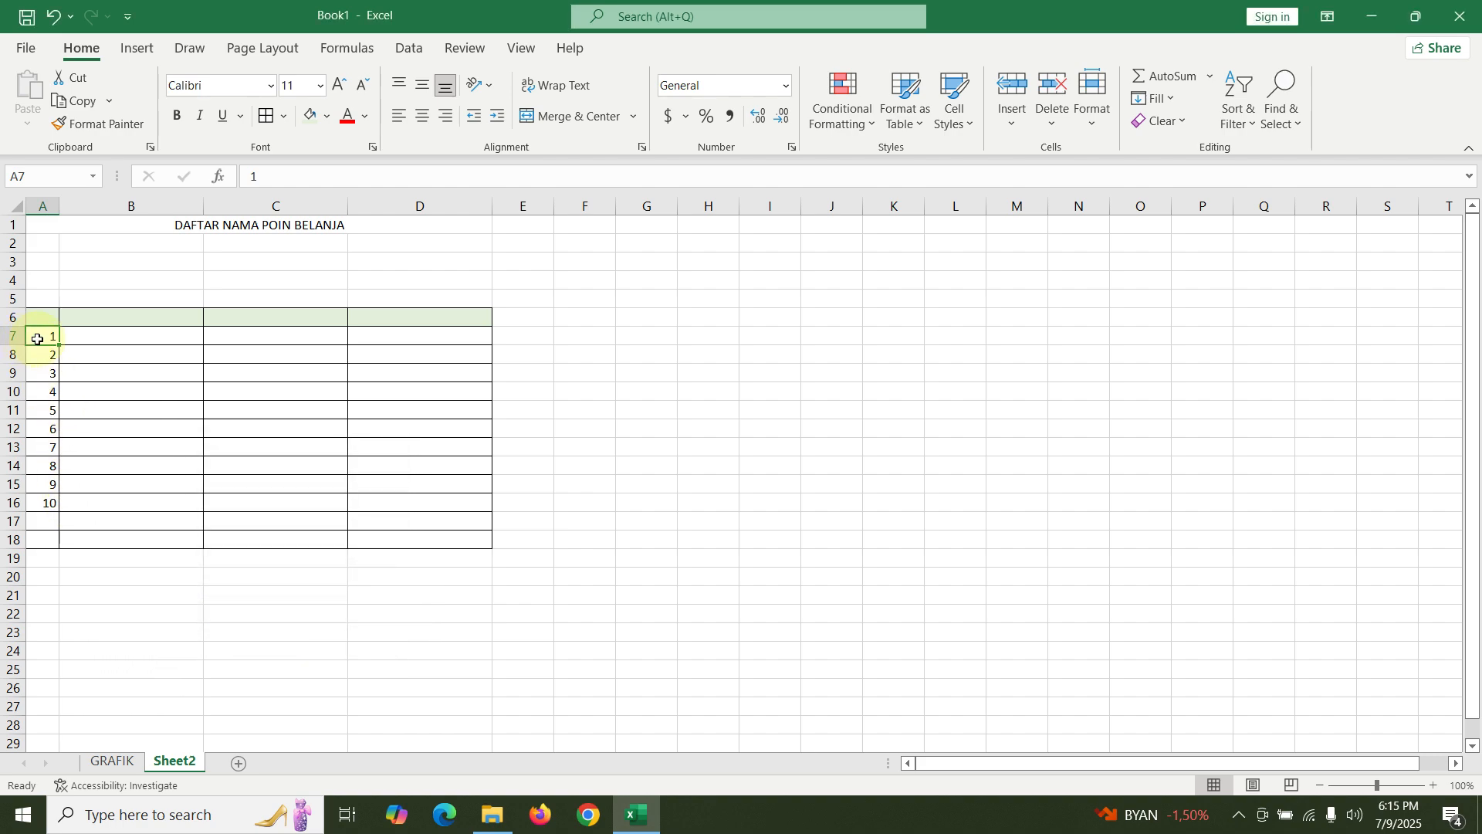
- Center the row numbers in cells A7:A16
left_click_drag(37, 339, 48, 502)
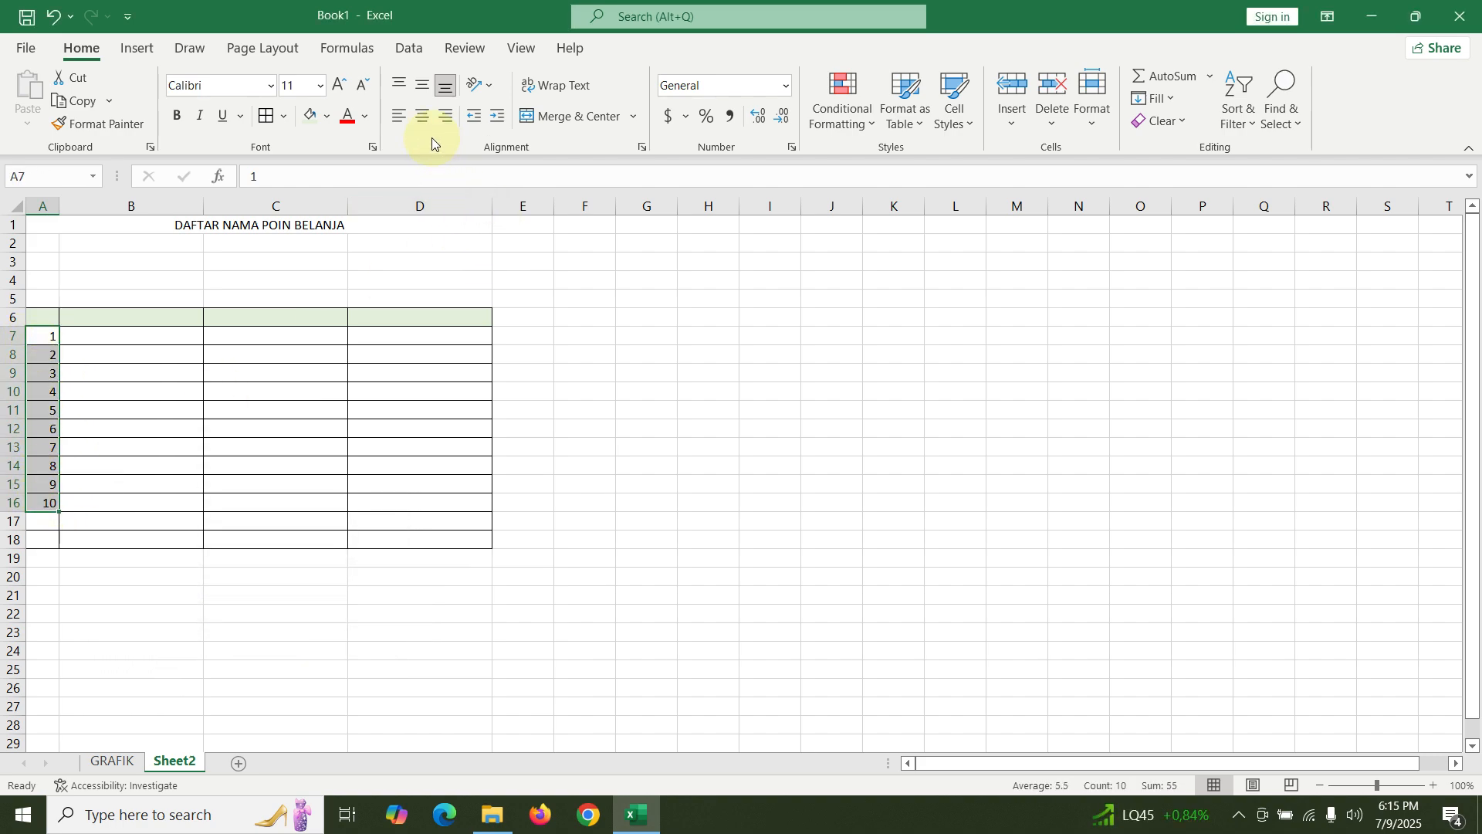
left_click(422, 116)
left_click(238, 383)
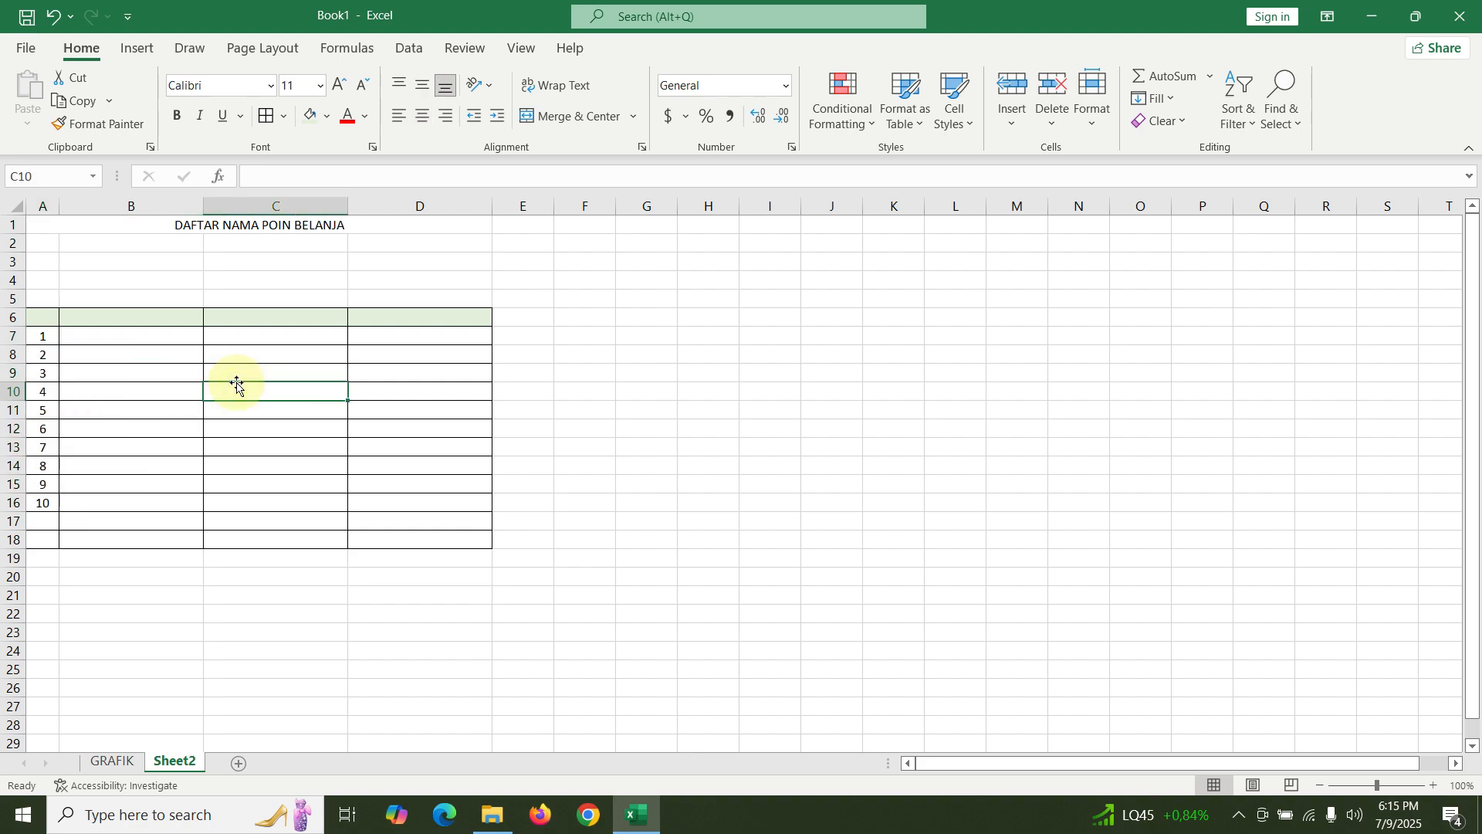
- Delete the surplus table rows 17 and 18
left_click_drag(16, 522, 16, 538)
right_click(16, 538)
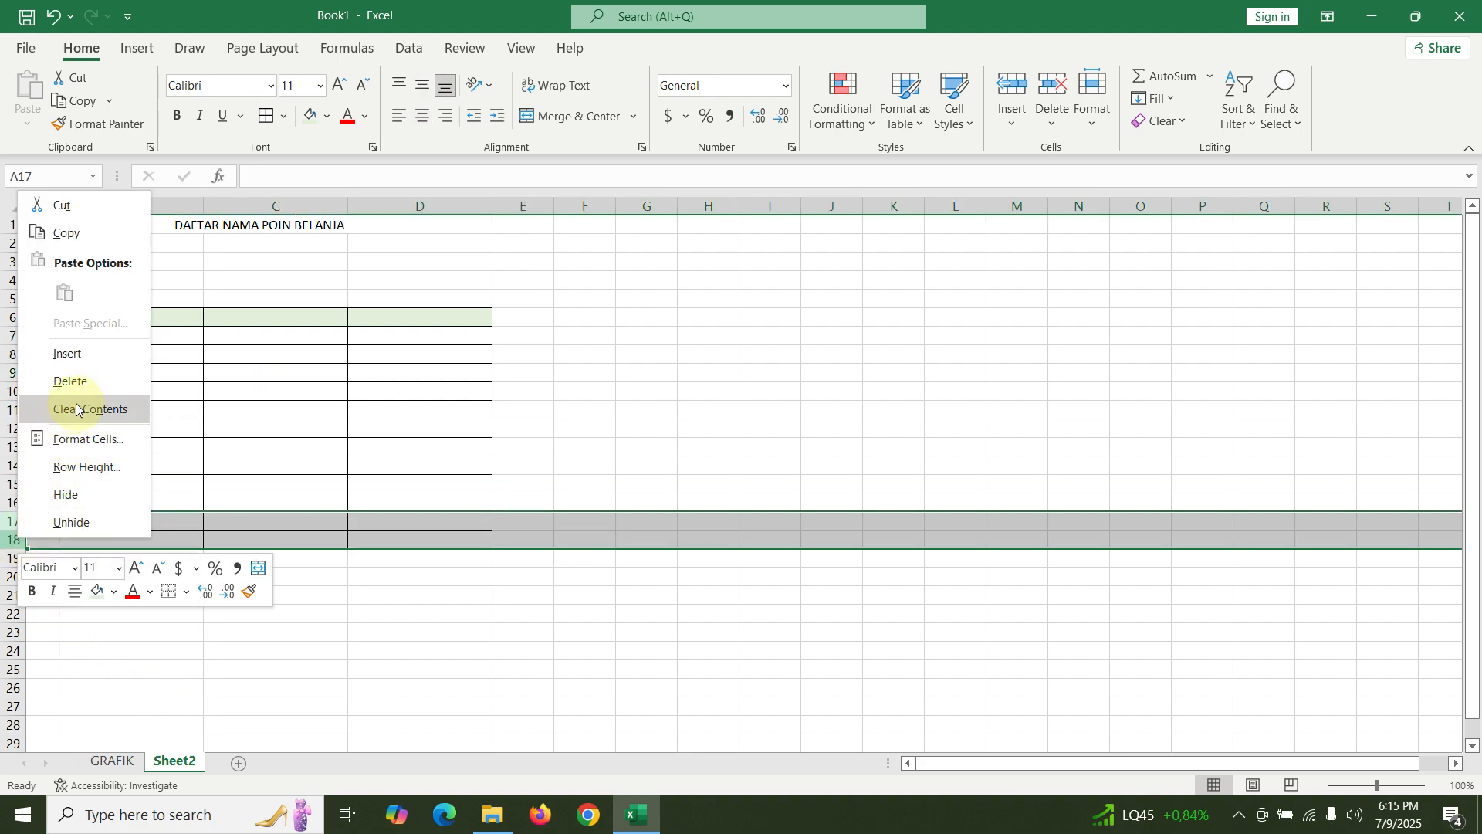
left_click(101, 383)
left_click(149, 330)
left_click(230, 354)
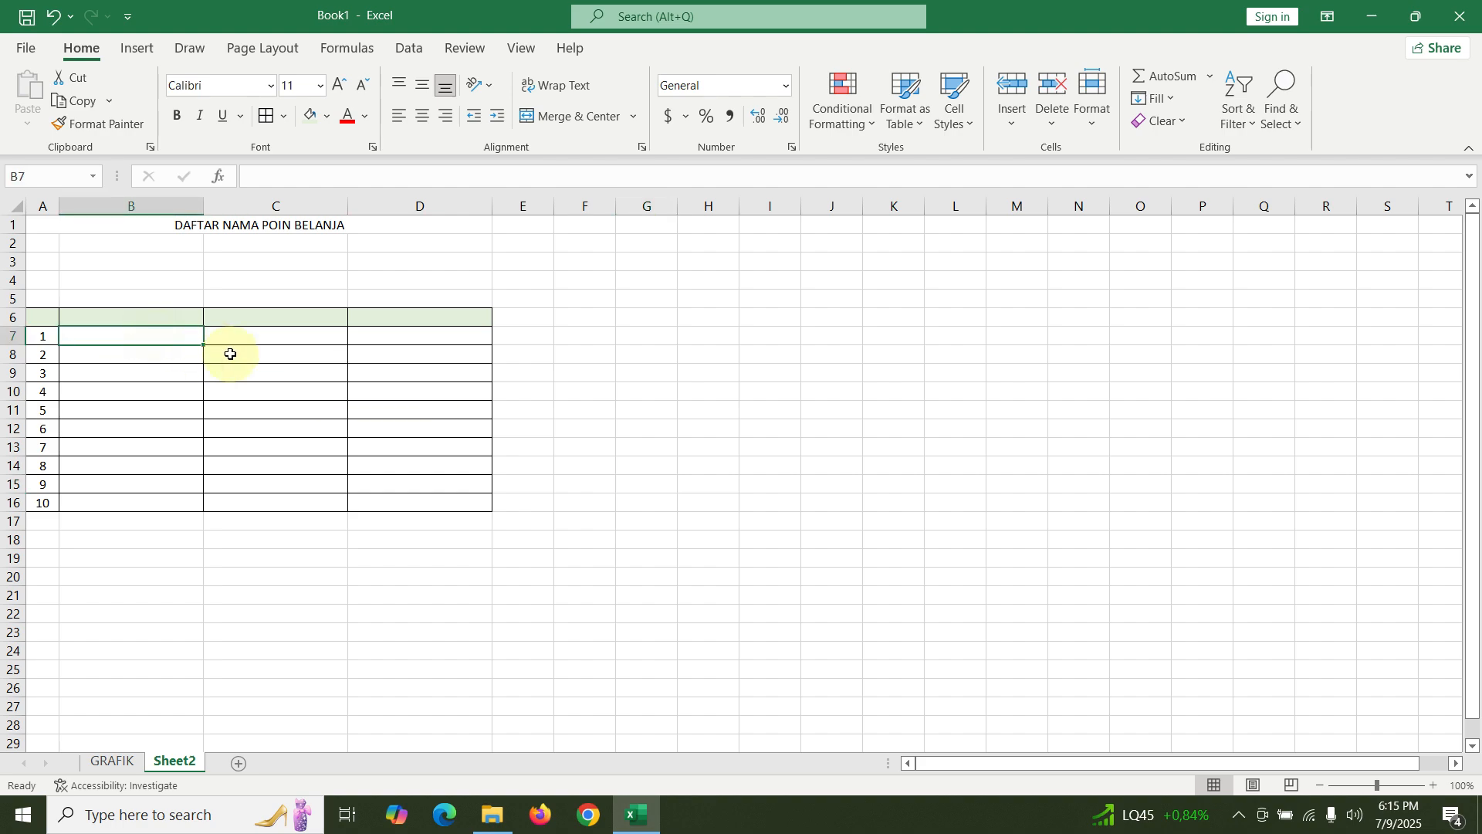
left_click(93, 298)
left_click(171, 369)
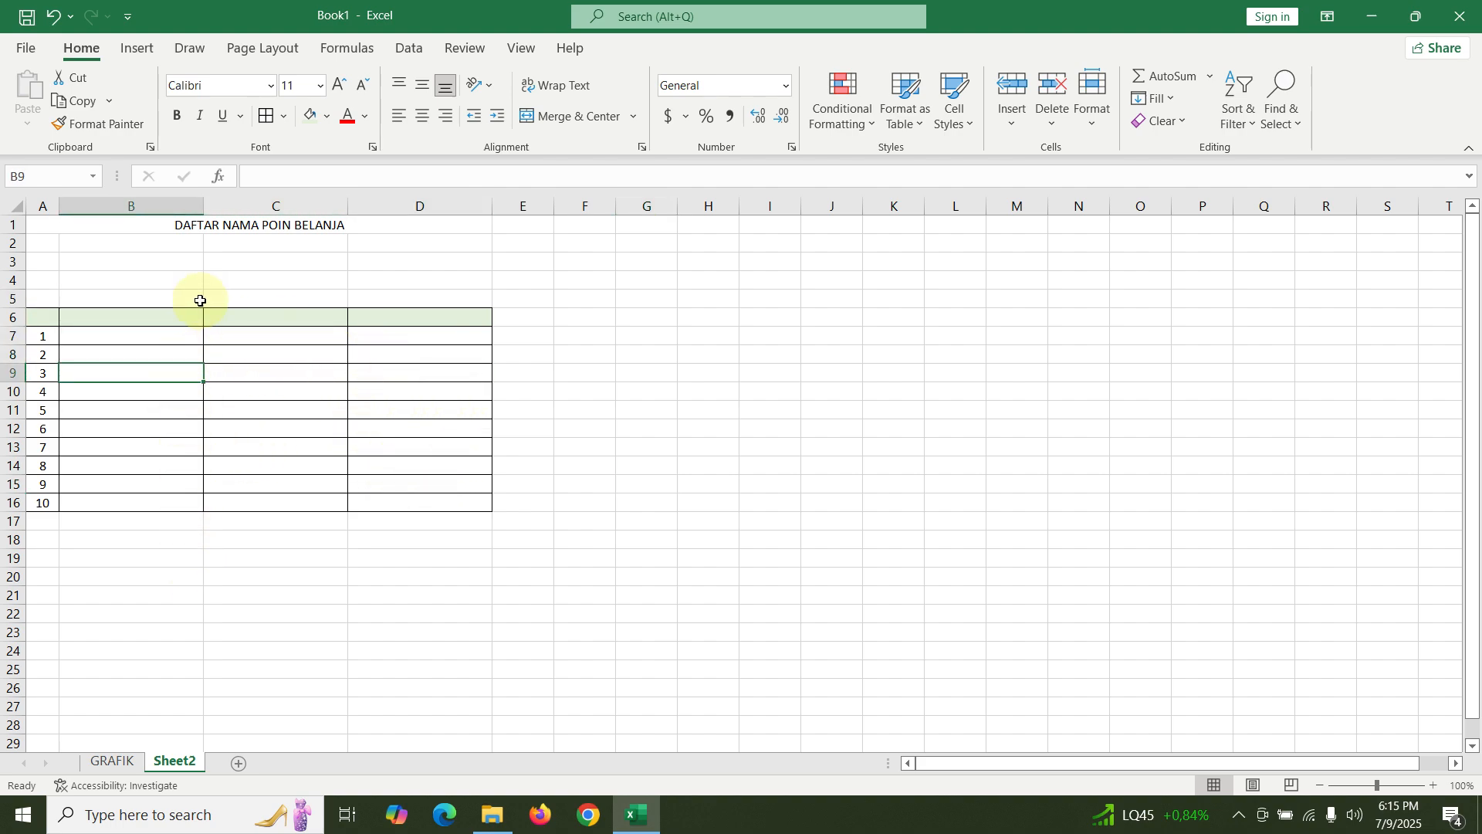
- Rename the Sheet2 worksheet as LOGIKA IF
right_click(174, 761)
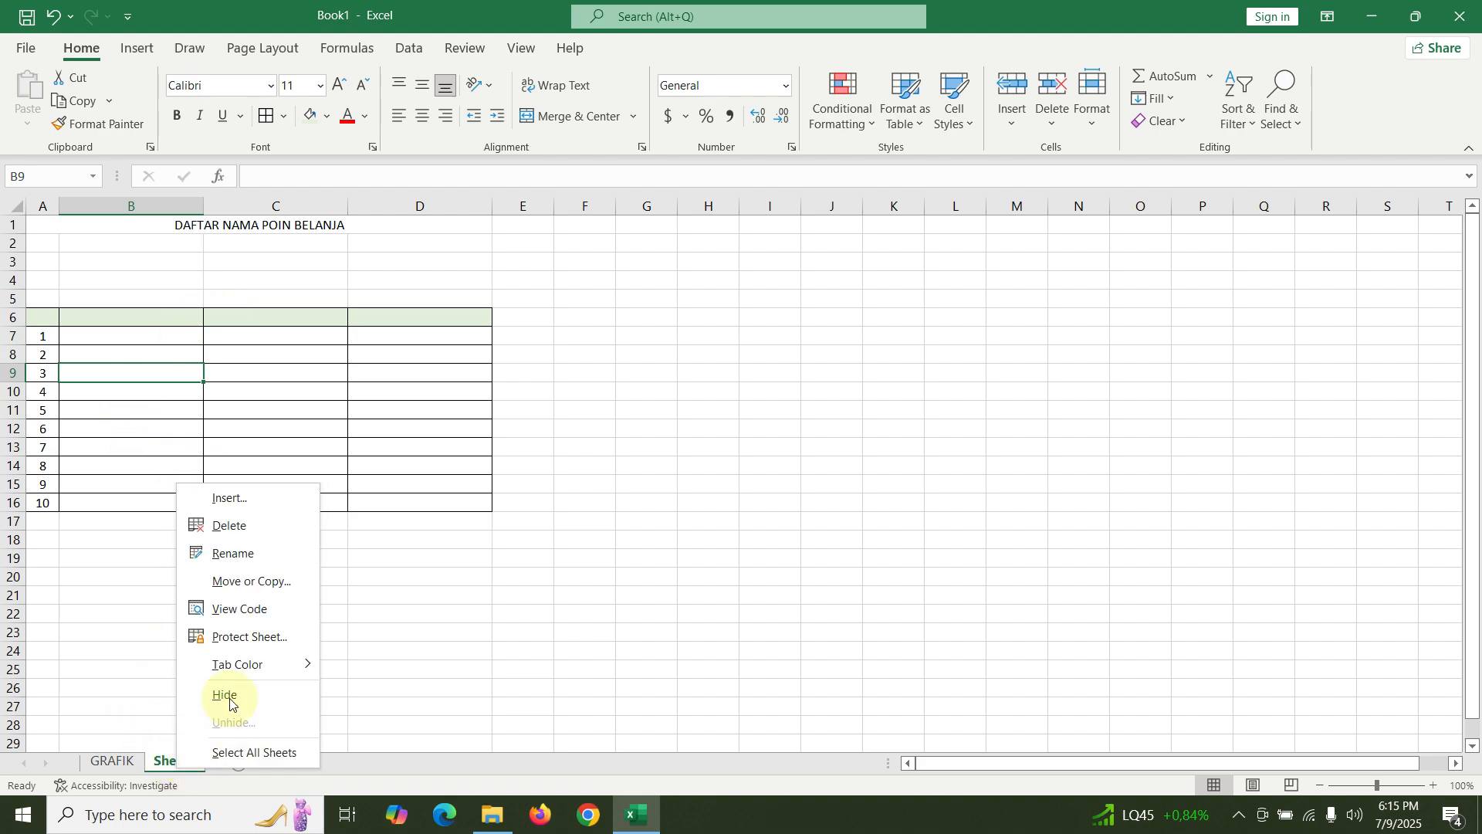
left_click(274, 563)
type("LOGIKA")
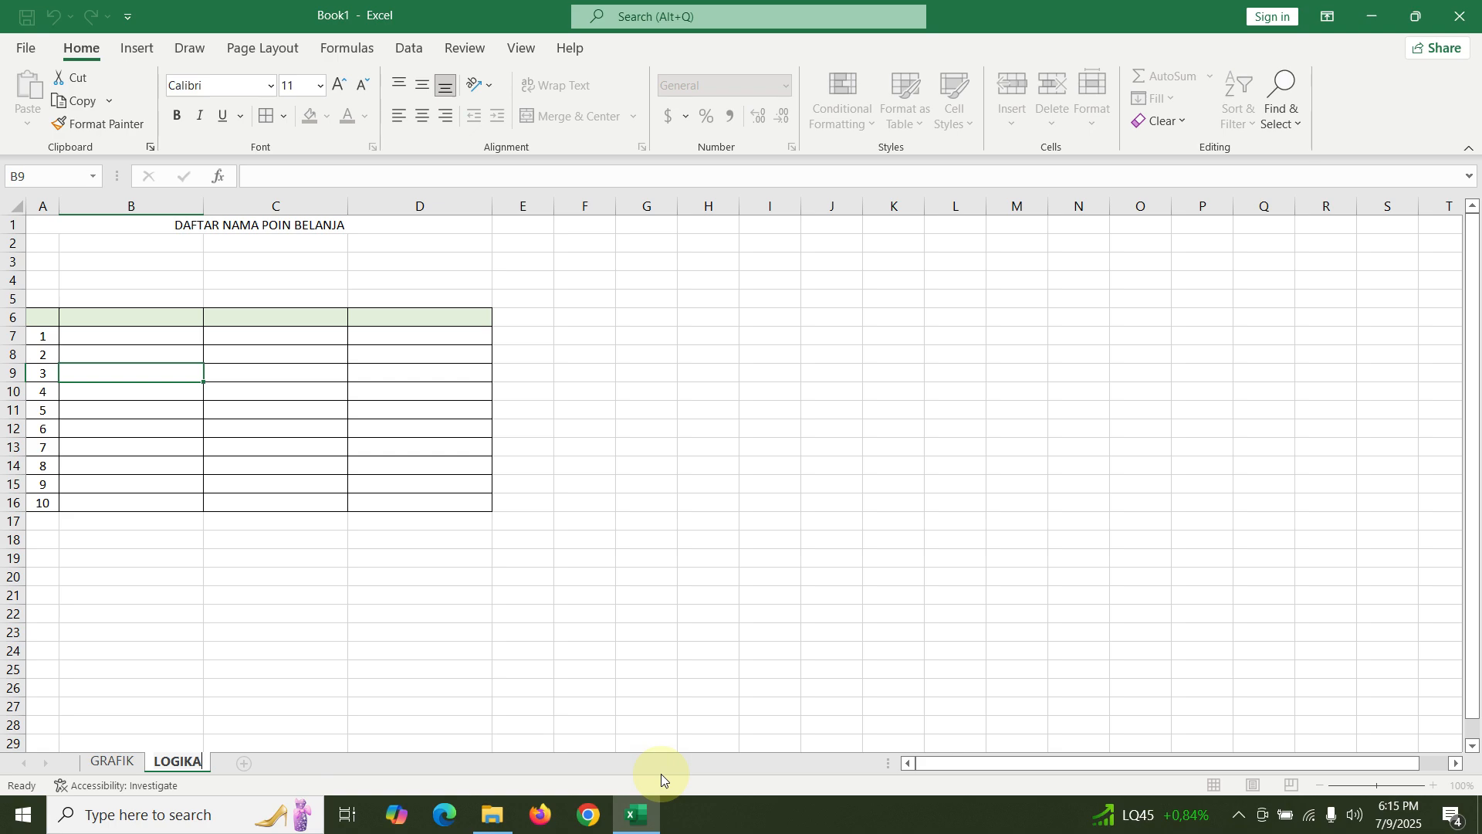
key("Return")
type("IF")
left_click(519, 689)
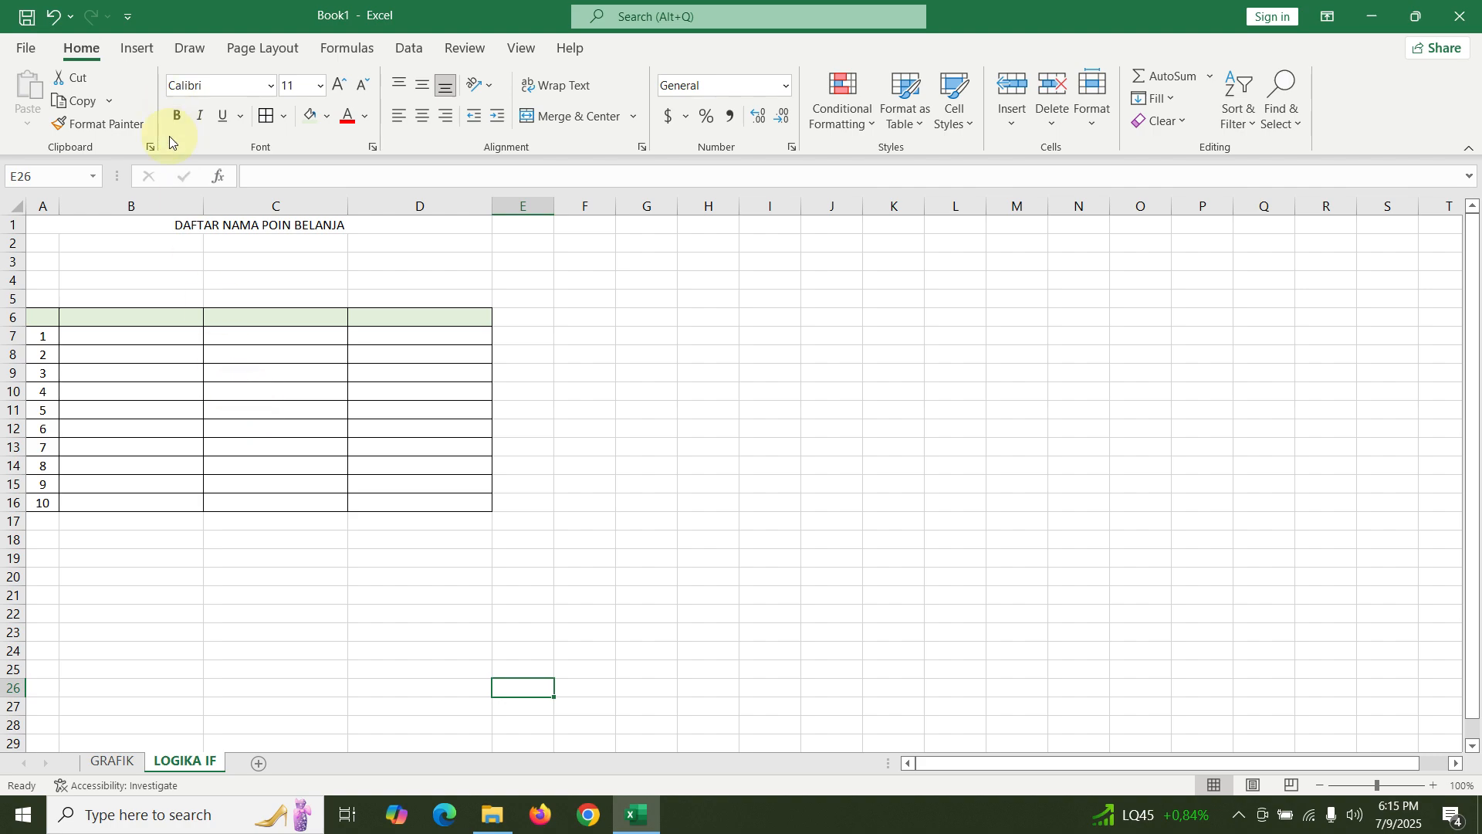
- Close the Book1 workbook without saving and open the BAHAN MODUL 4 workbook from the Documents folder
left_click(1459, 17)
left_click(770, 431)
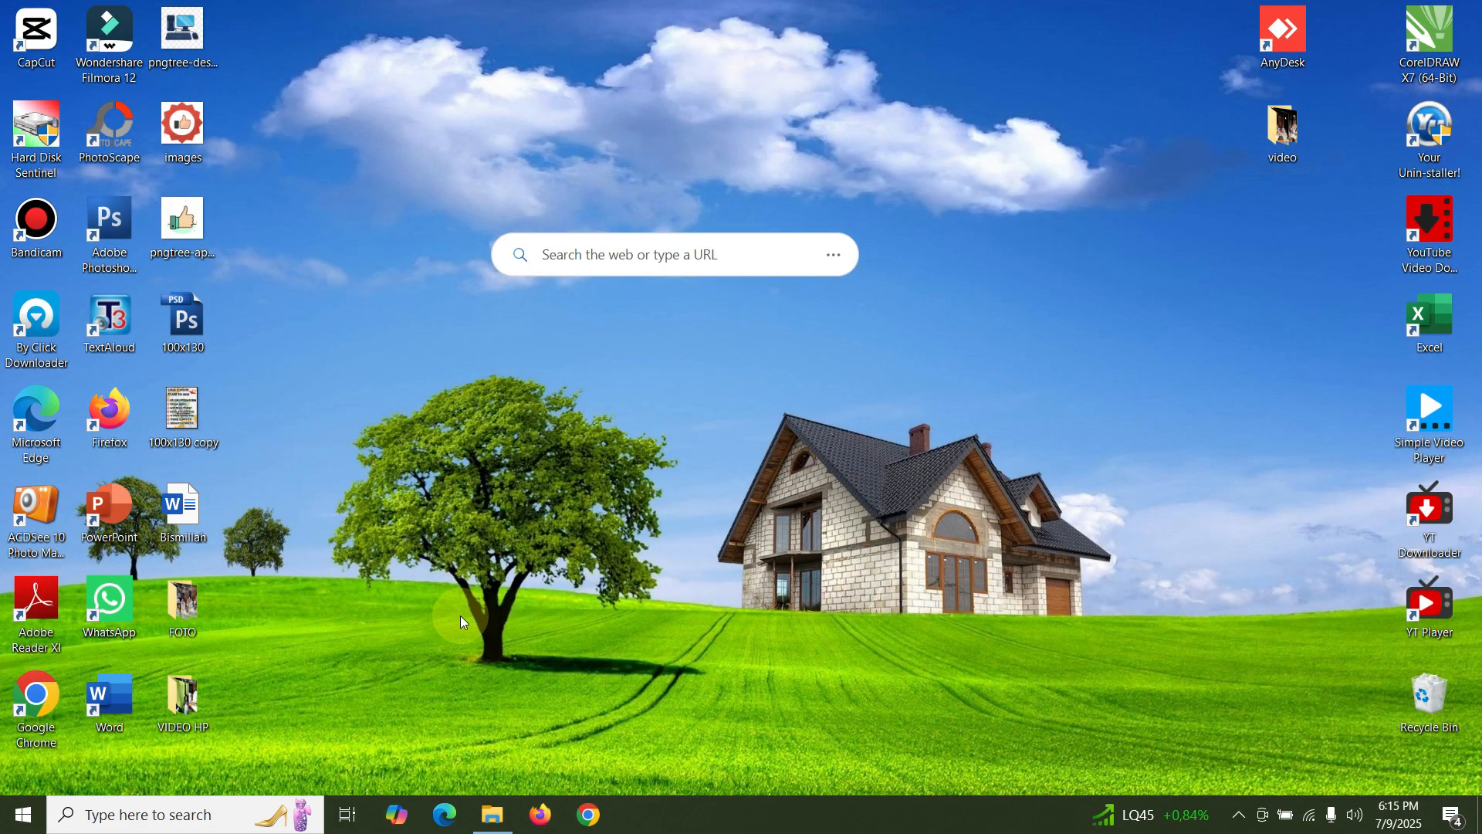
left_click(484, 819)
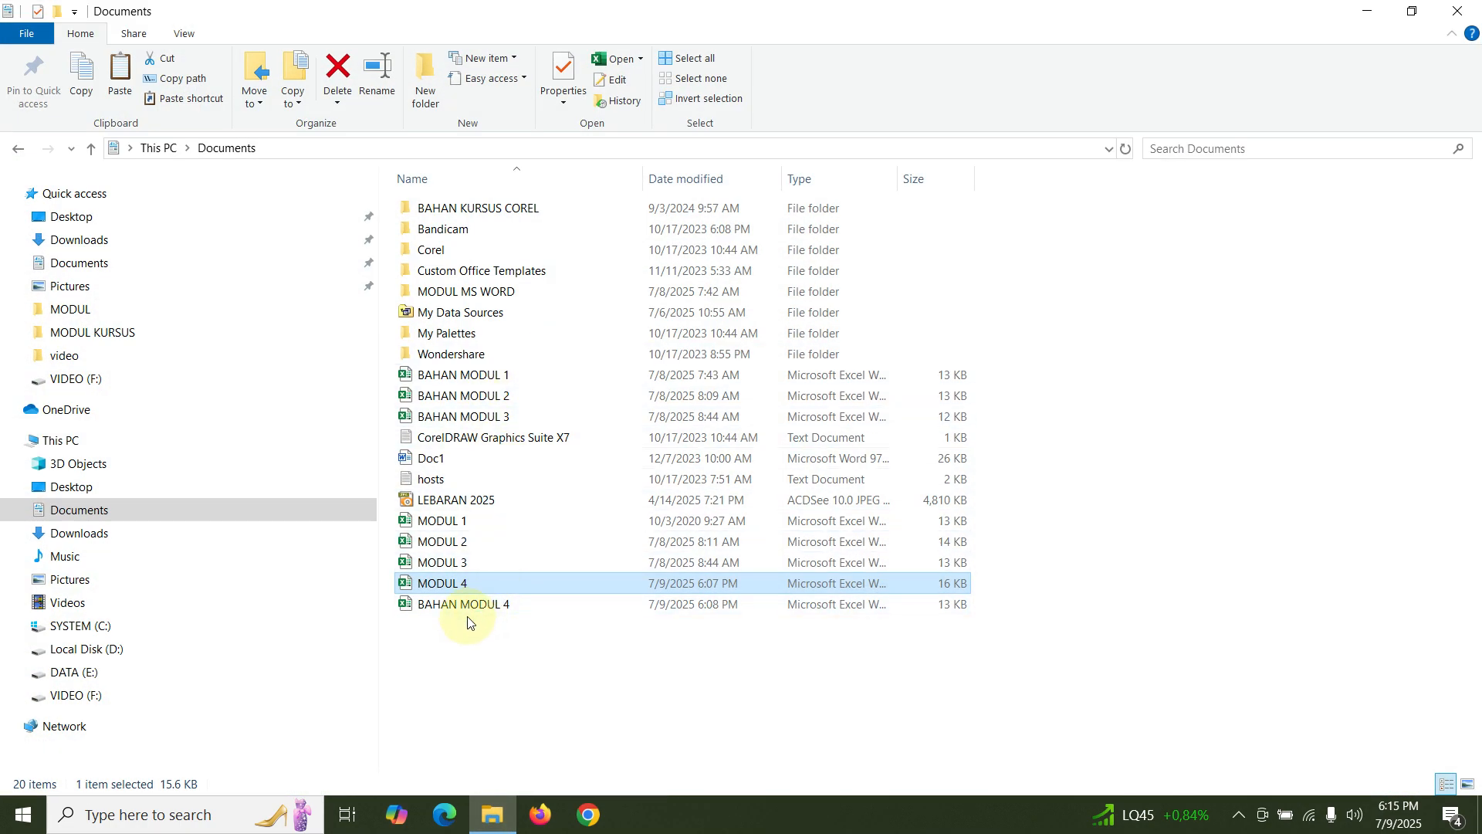
left_click(470, 610)
double_click(470, 610)
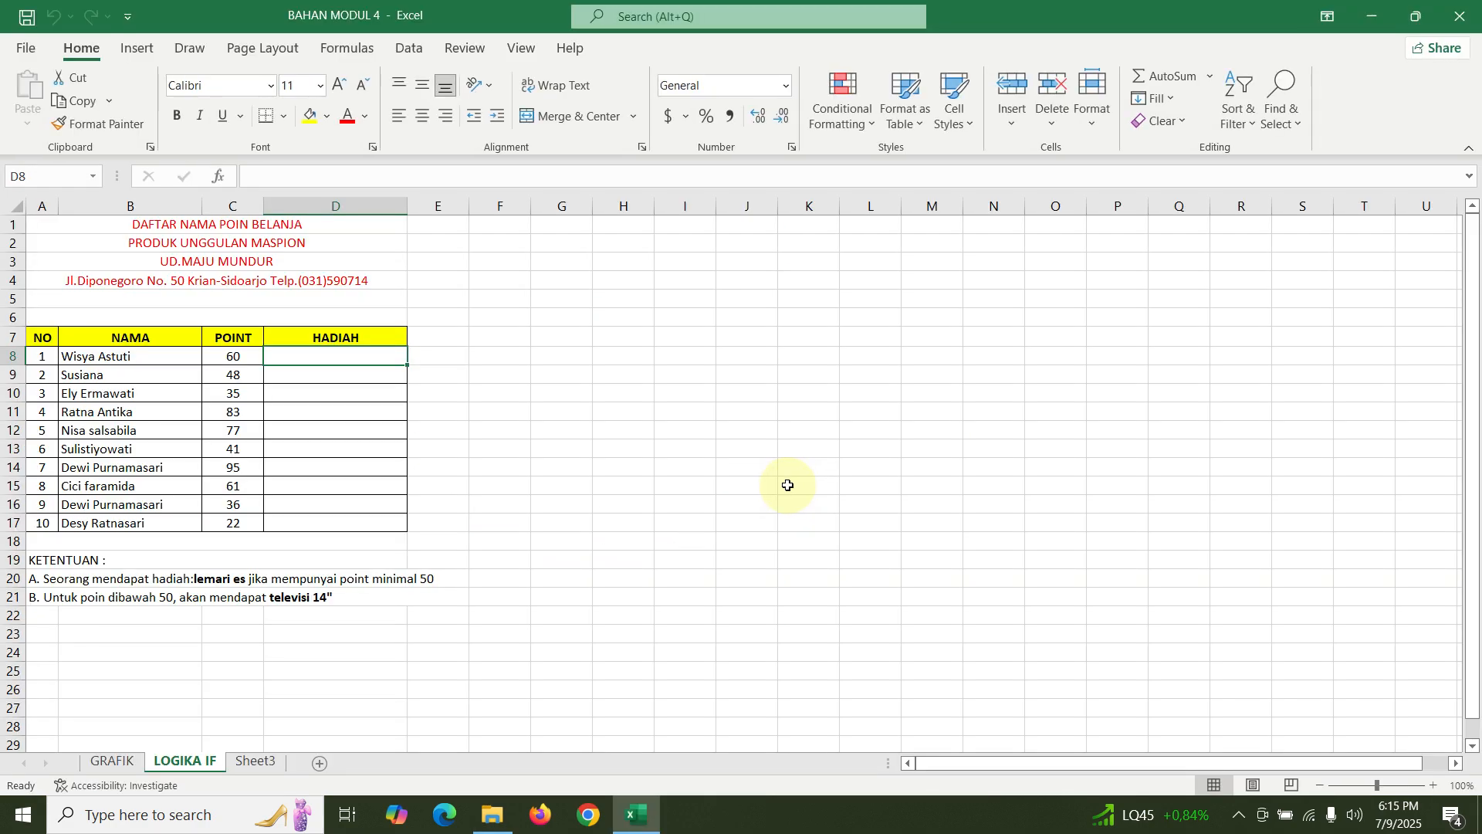
- Insert a 3-D clustered column chart of cells A6:D11 on the GRAFIK sheet and place it below the sales table
left_click(112, 761)
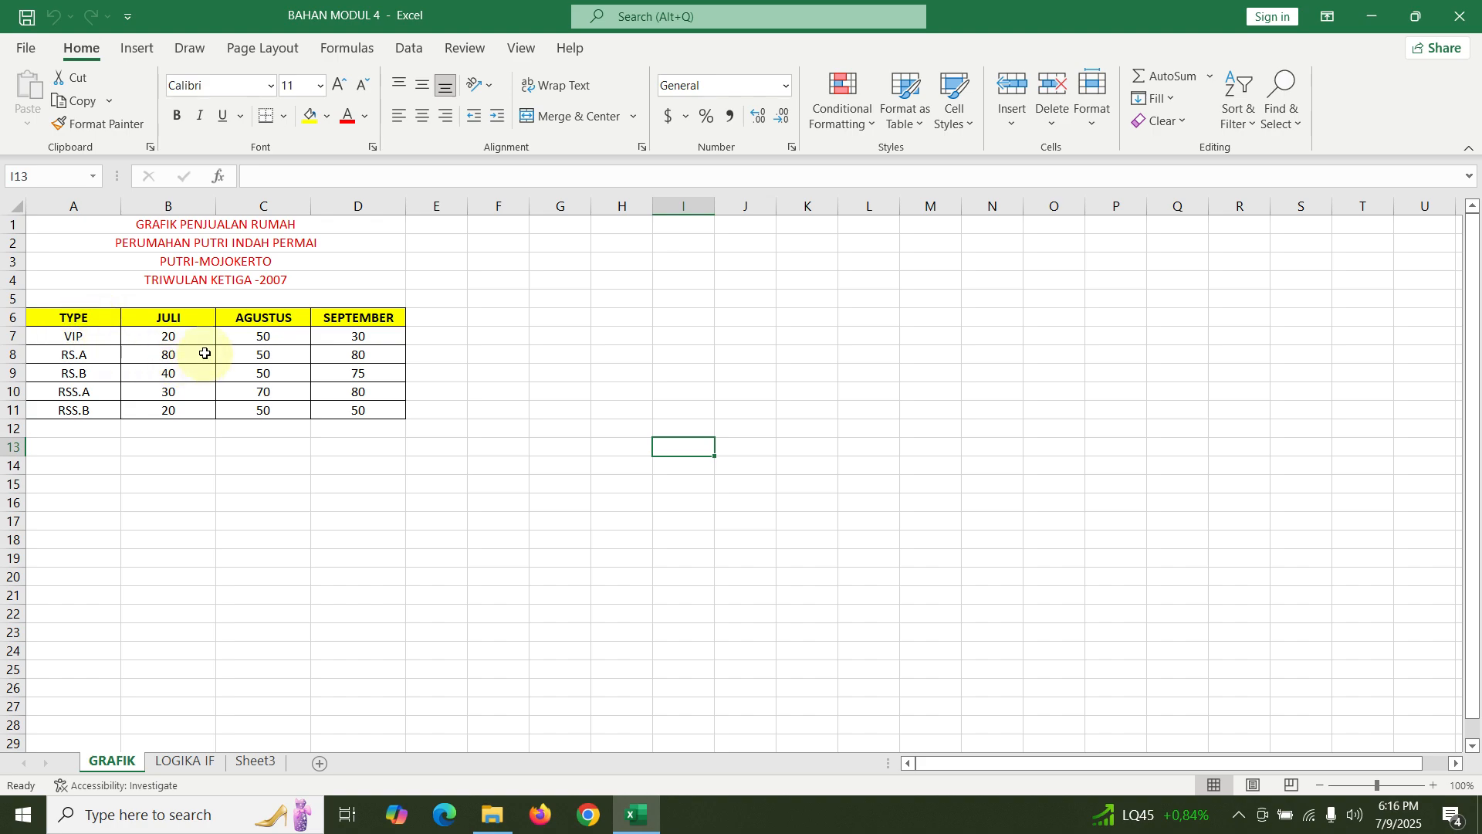
left_click_drag(44, 320, 351, 423)
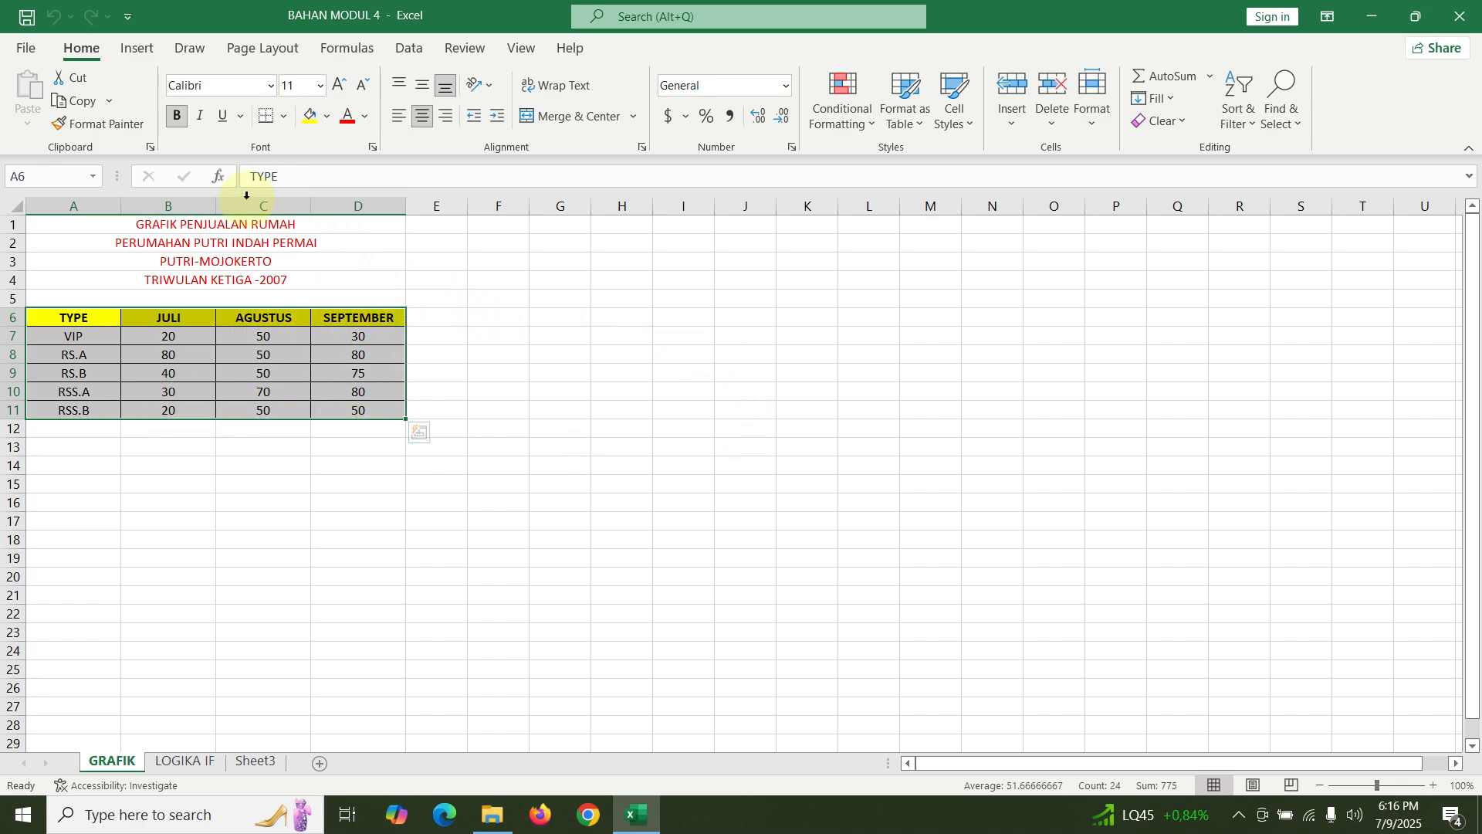
left_click(142, 48)
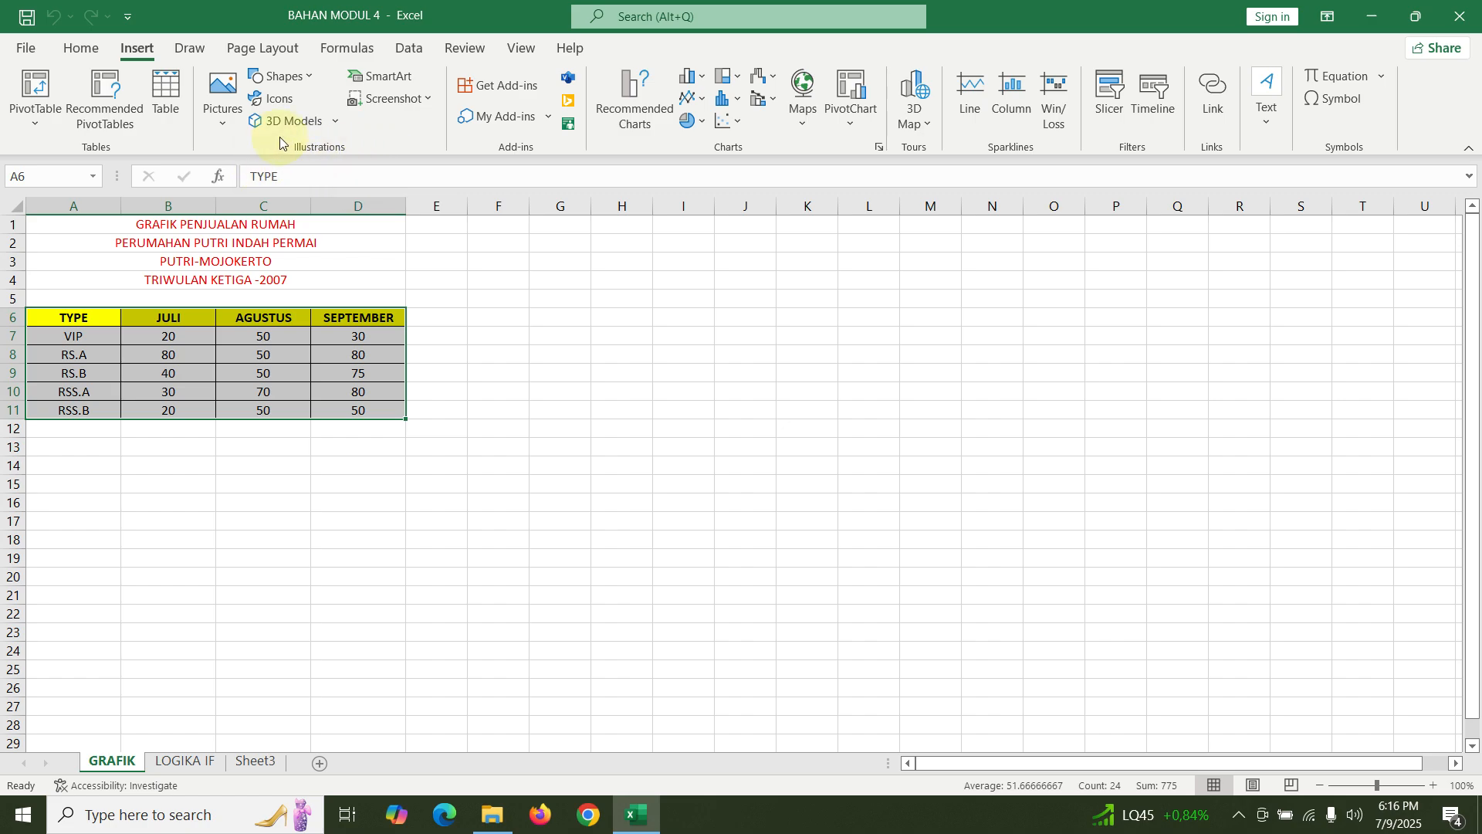
left_click(693, 75)
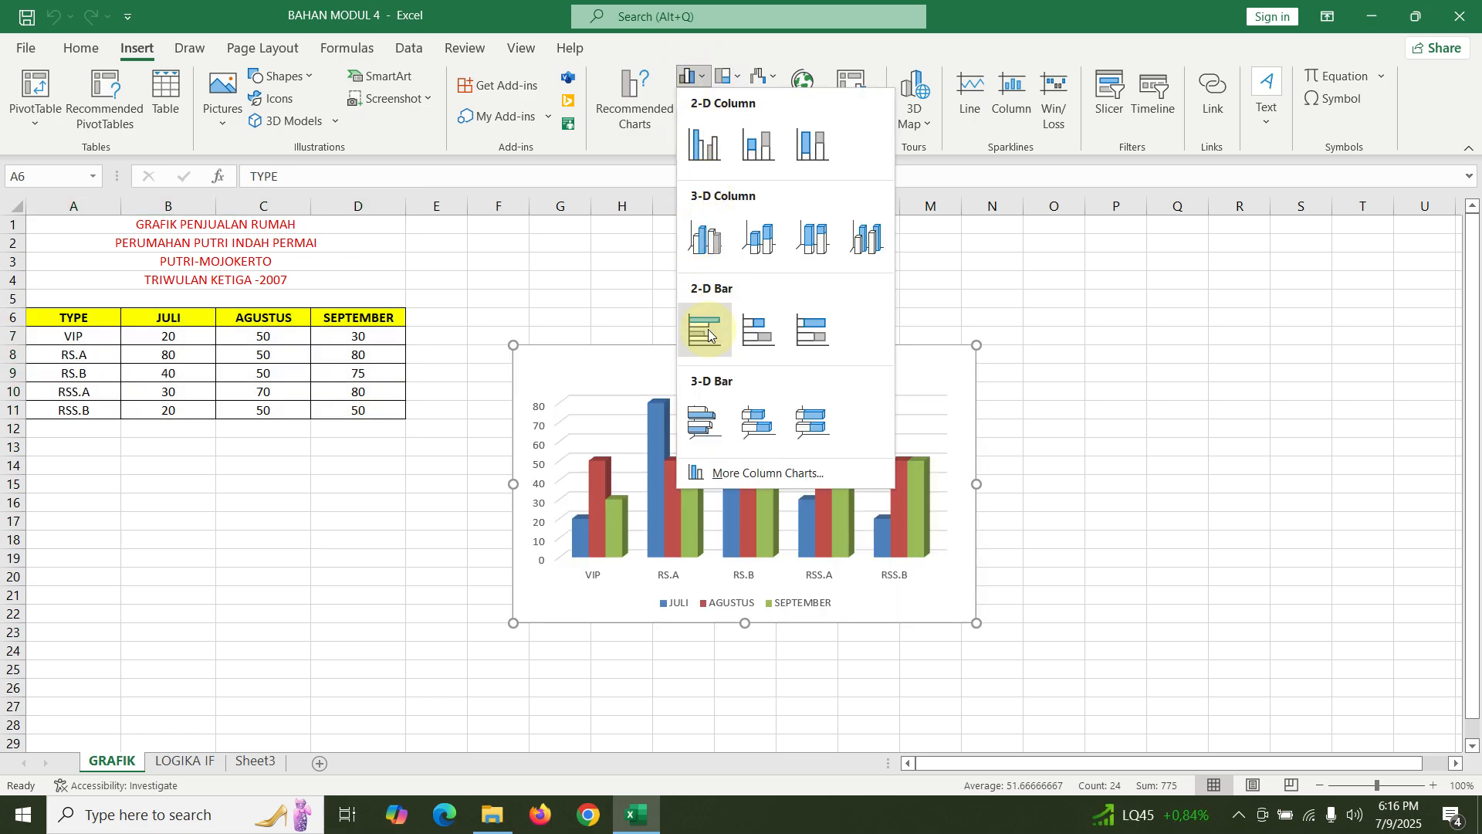
left_click(645, 147)
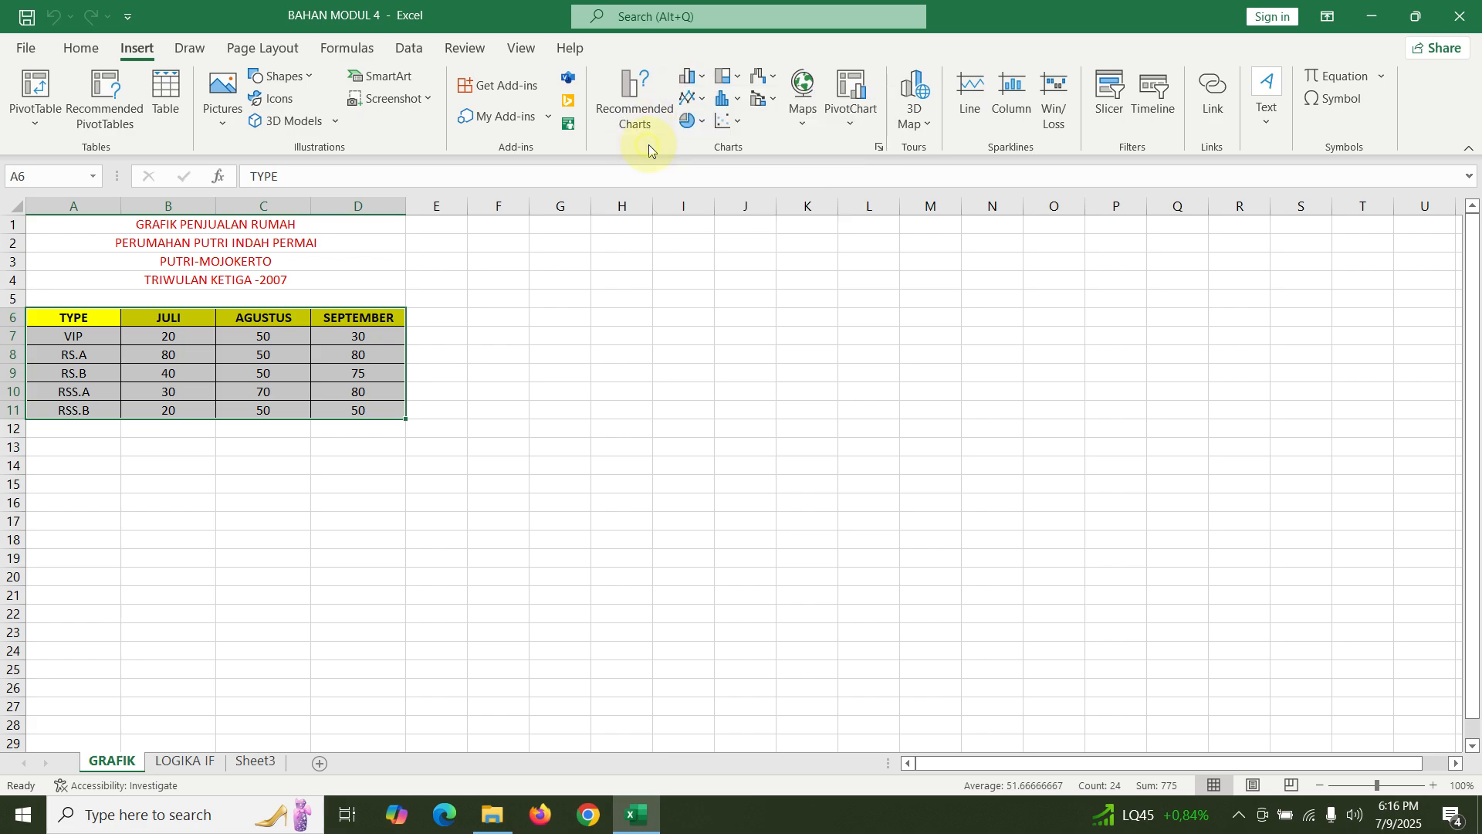
left_click(687, 98)
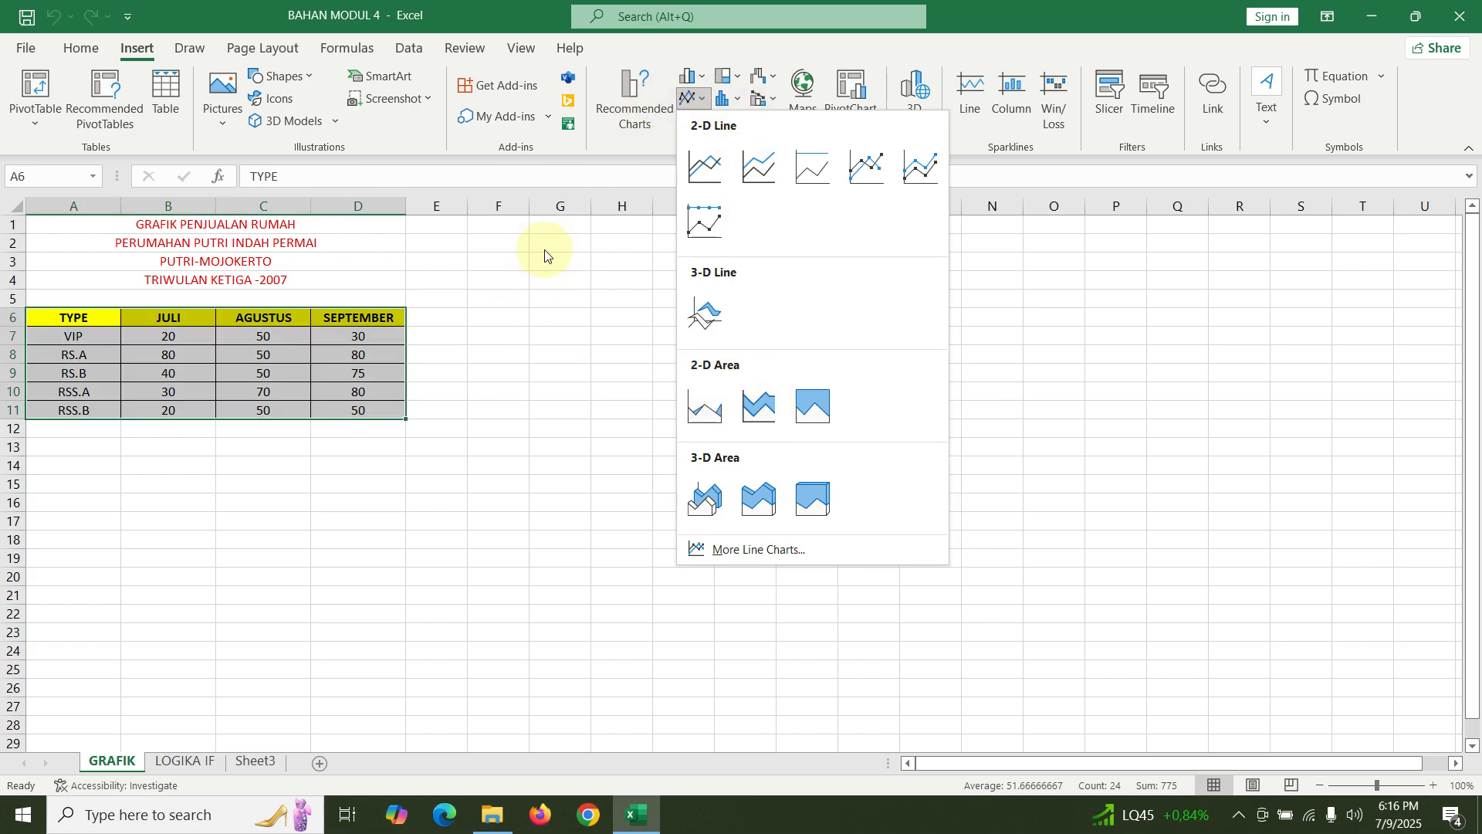
left_click(705, 80)
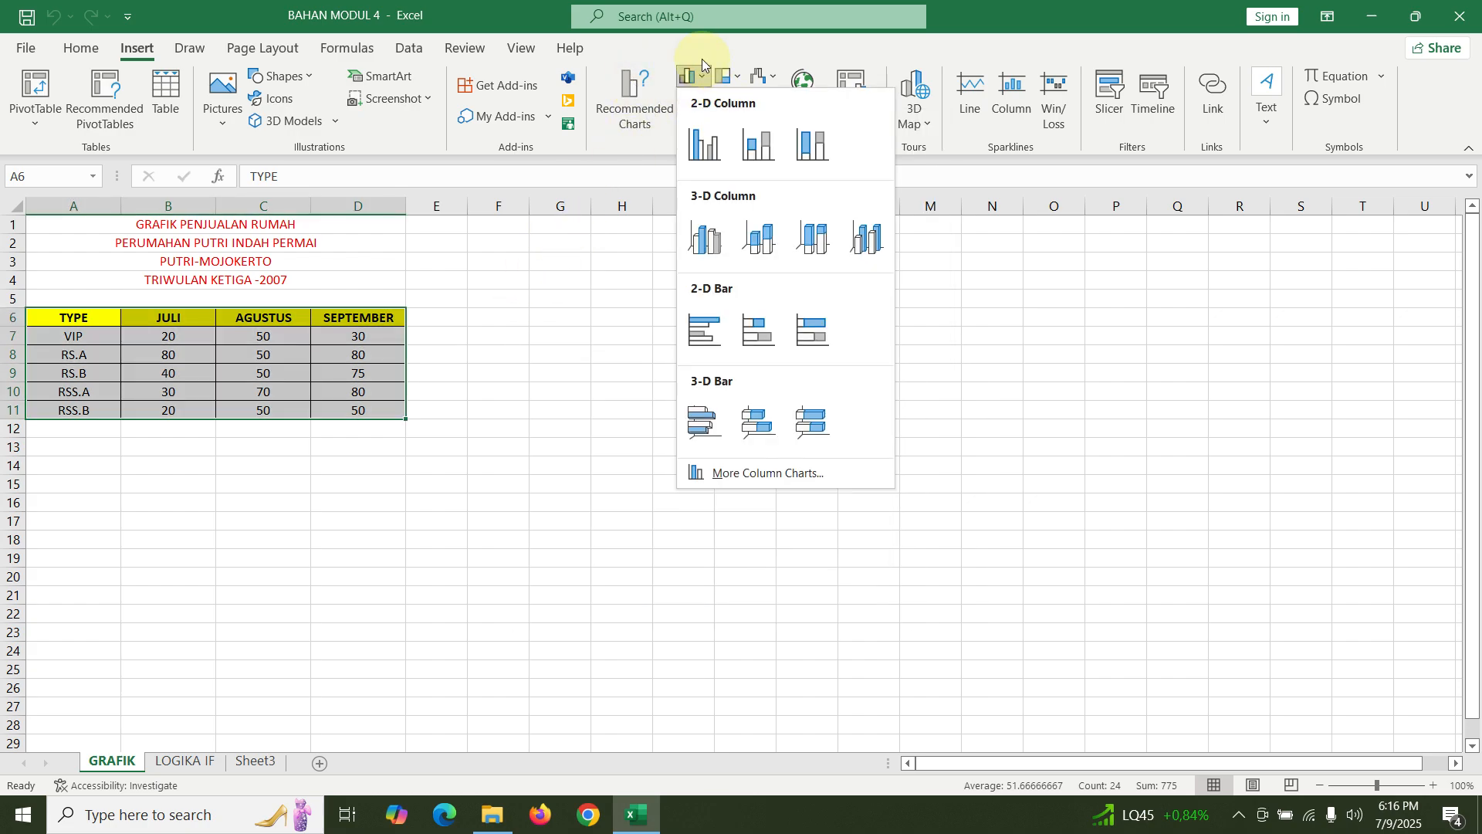
left_click(711, 245)
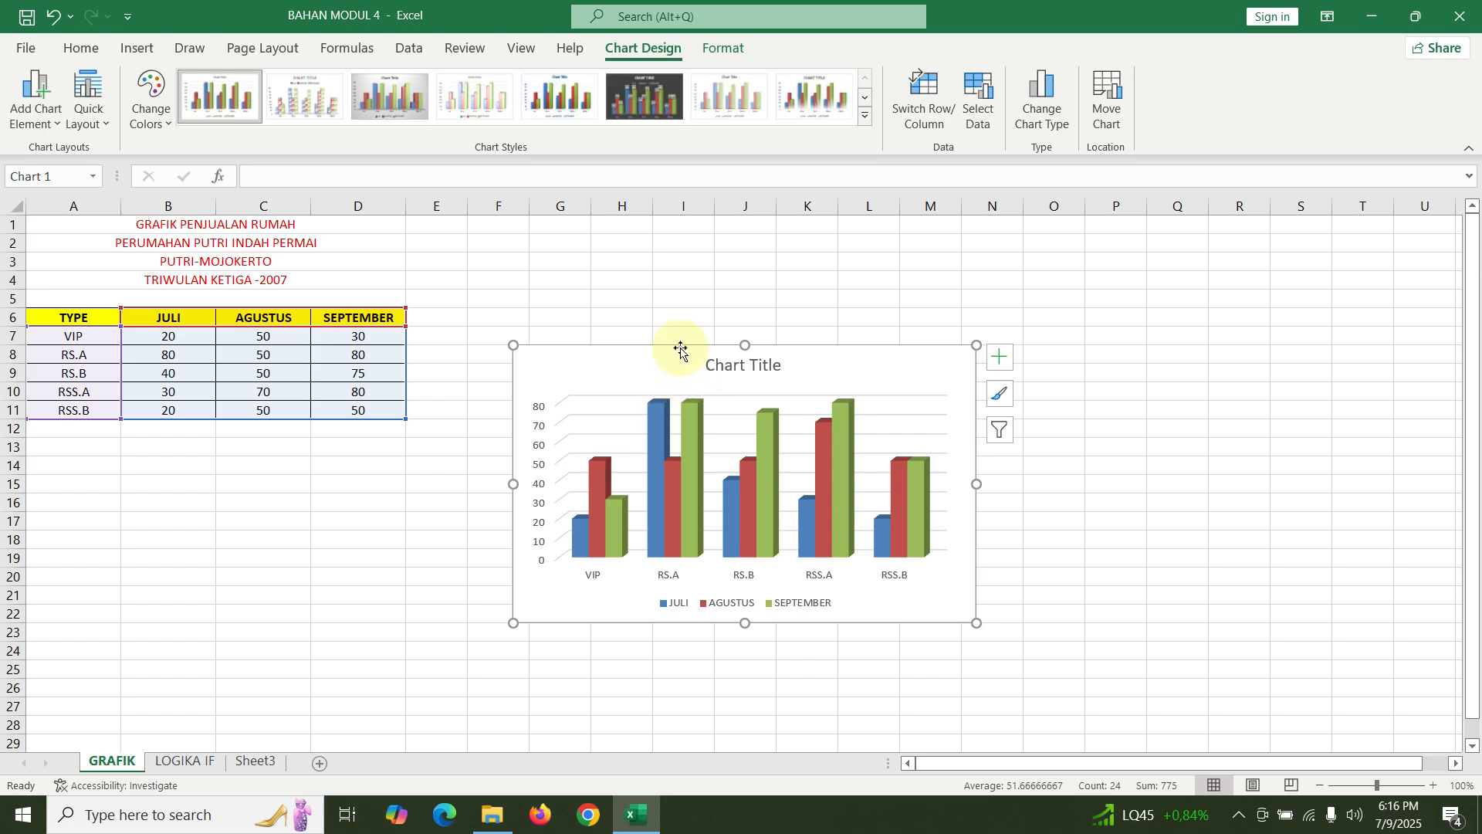
mouse_move(680, 347)
left_mouse_down()
mouse_move(550, 400)
mouse_move(205, 456)
mouse_move(698, 294)
mouse_move(627, 275)
mouse_move(486, 453)
mouse_move(188, 440)
left_mouse_up()
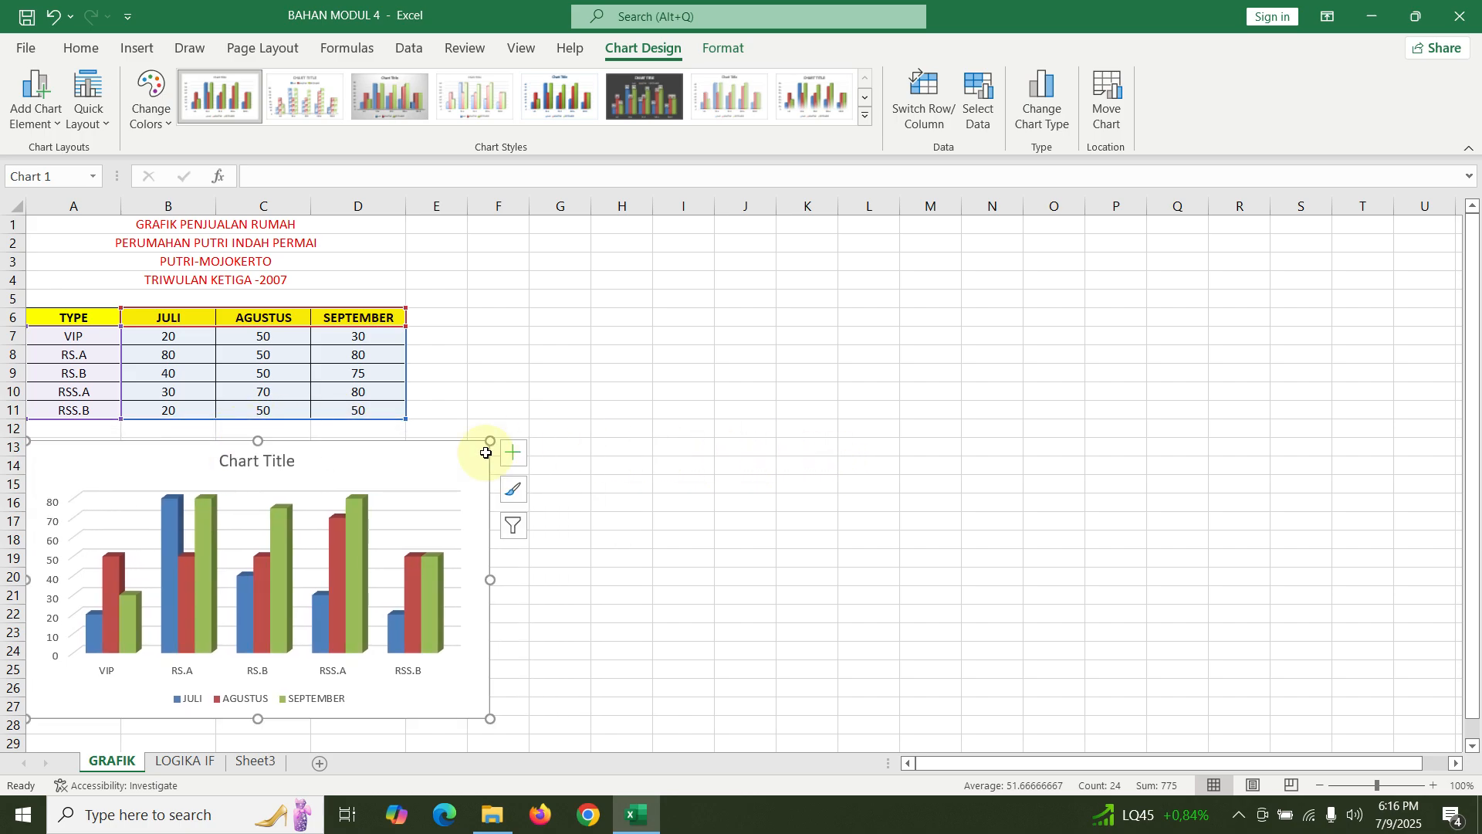
- Title the chart GRAFIK PENJUALAN RUMAH and nudge the chart slightly right and down below the table
left_click(264, 459)
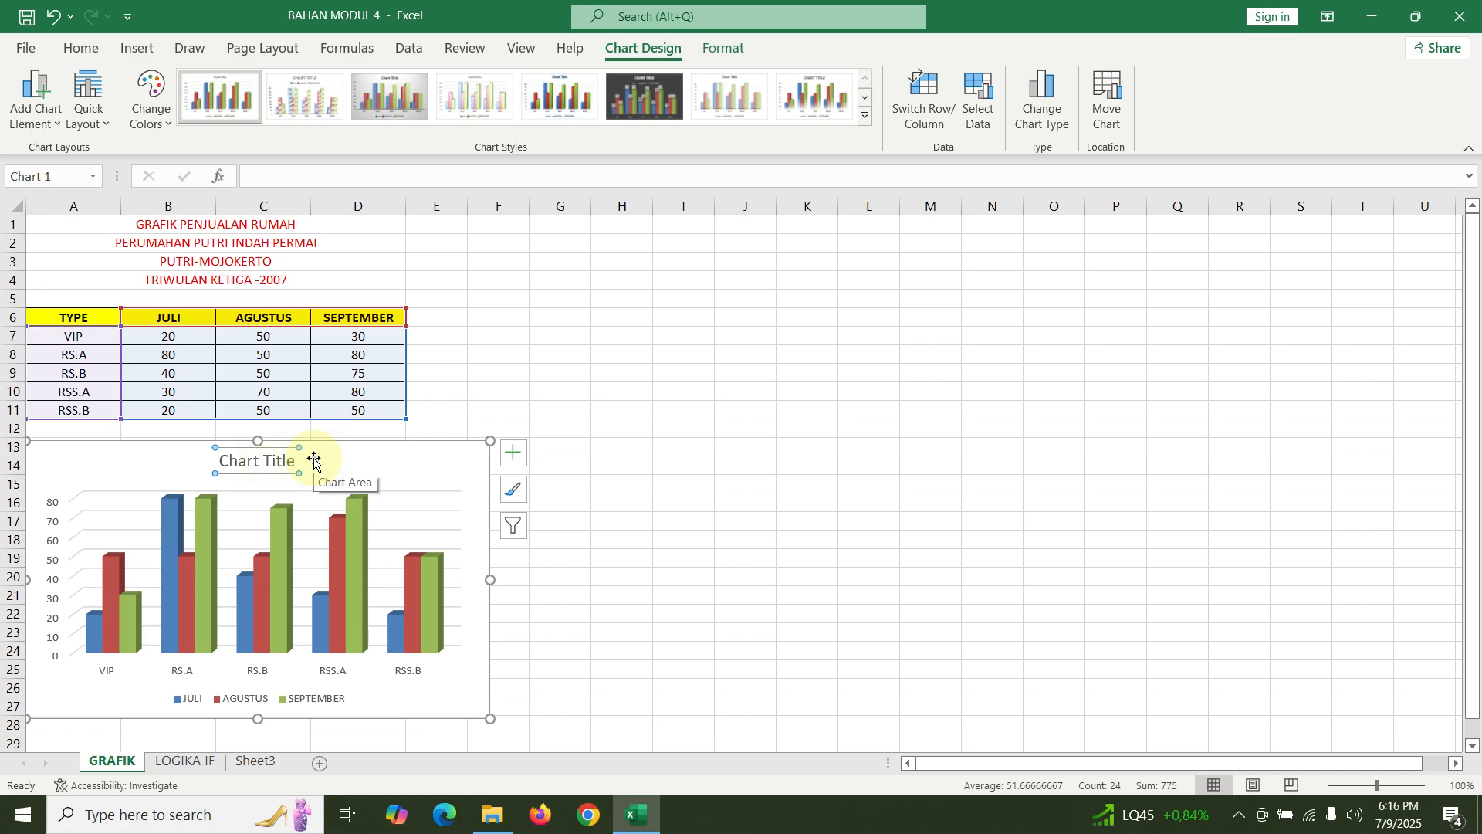
type("GR")
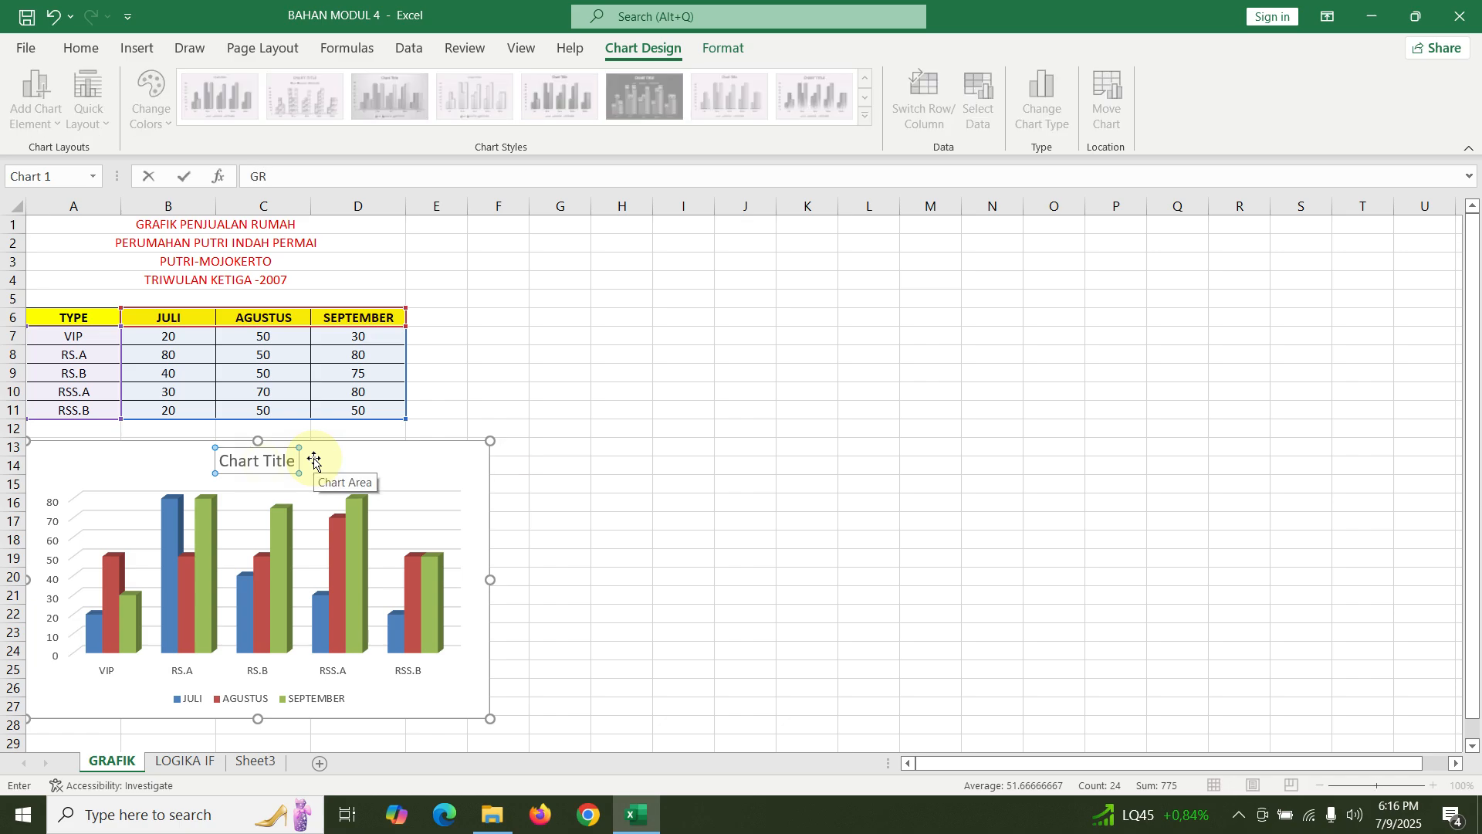
key("Return")
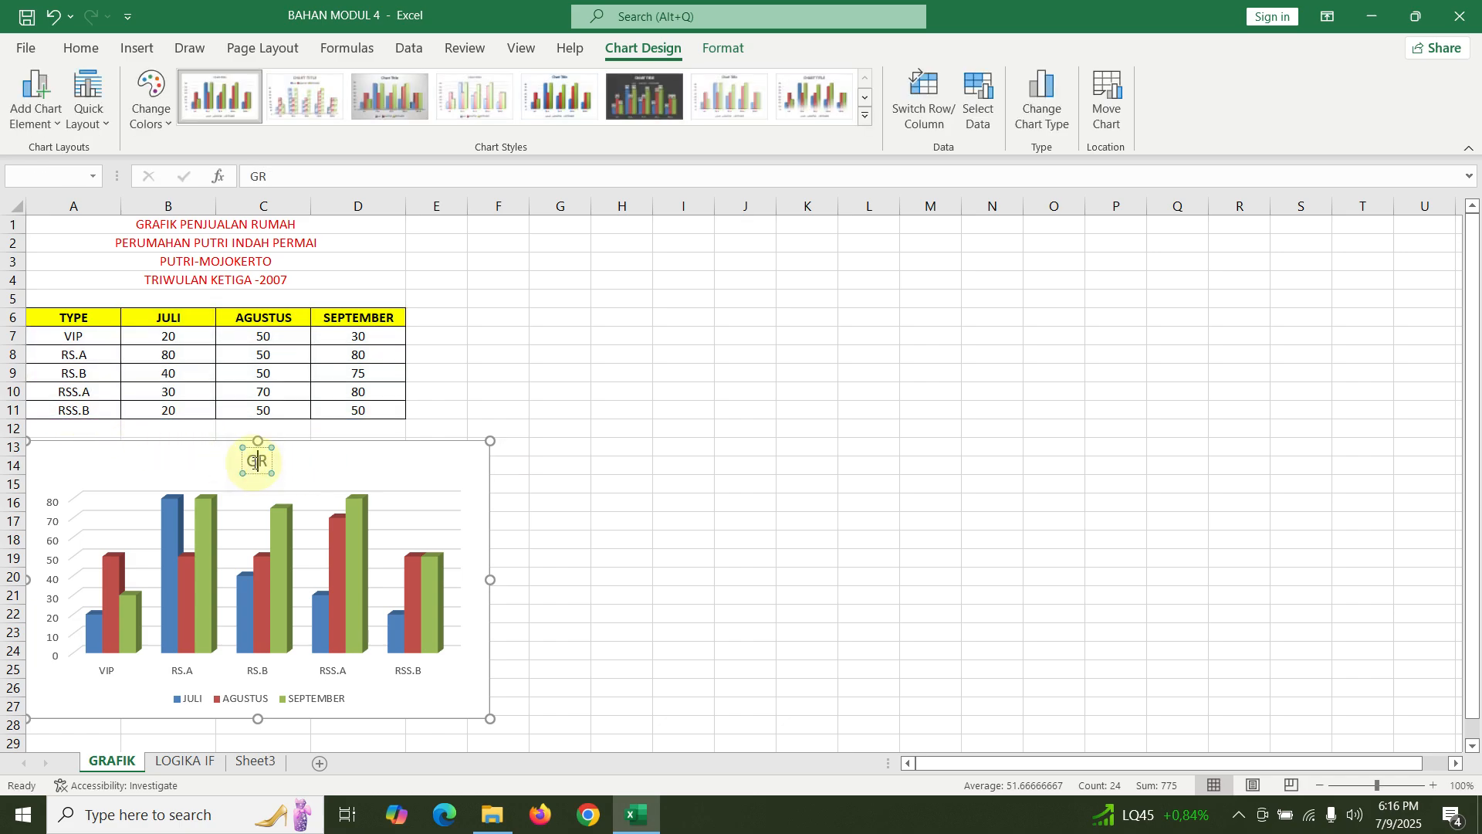
left_click(271, 460)
left_click(267, 462)
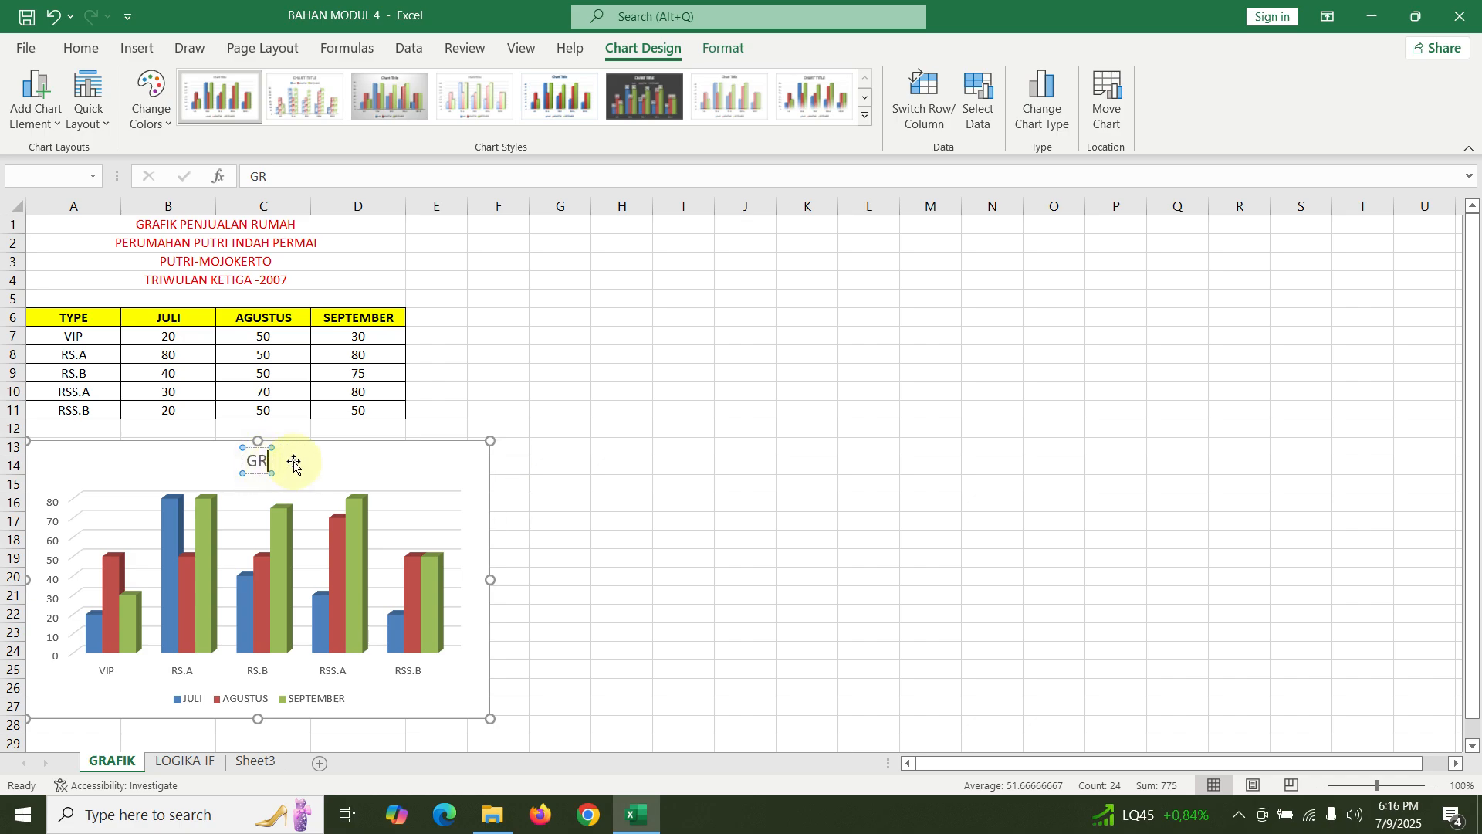
type("AFIK")
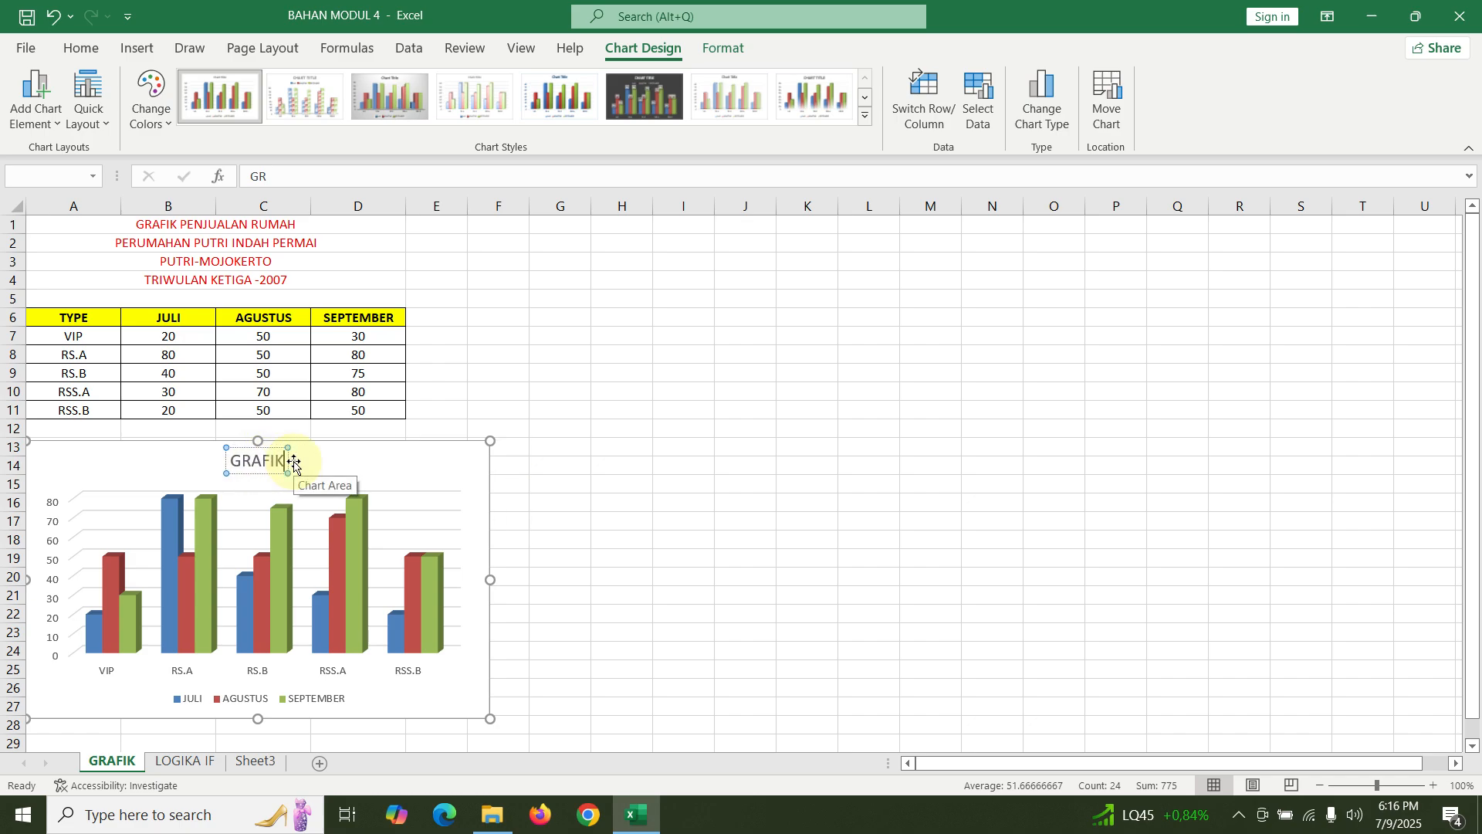
type(" PE")
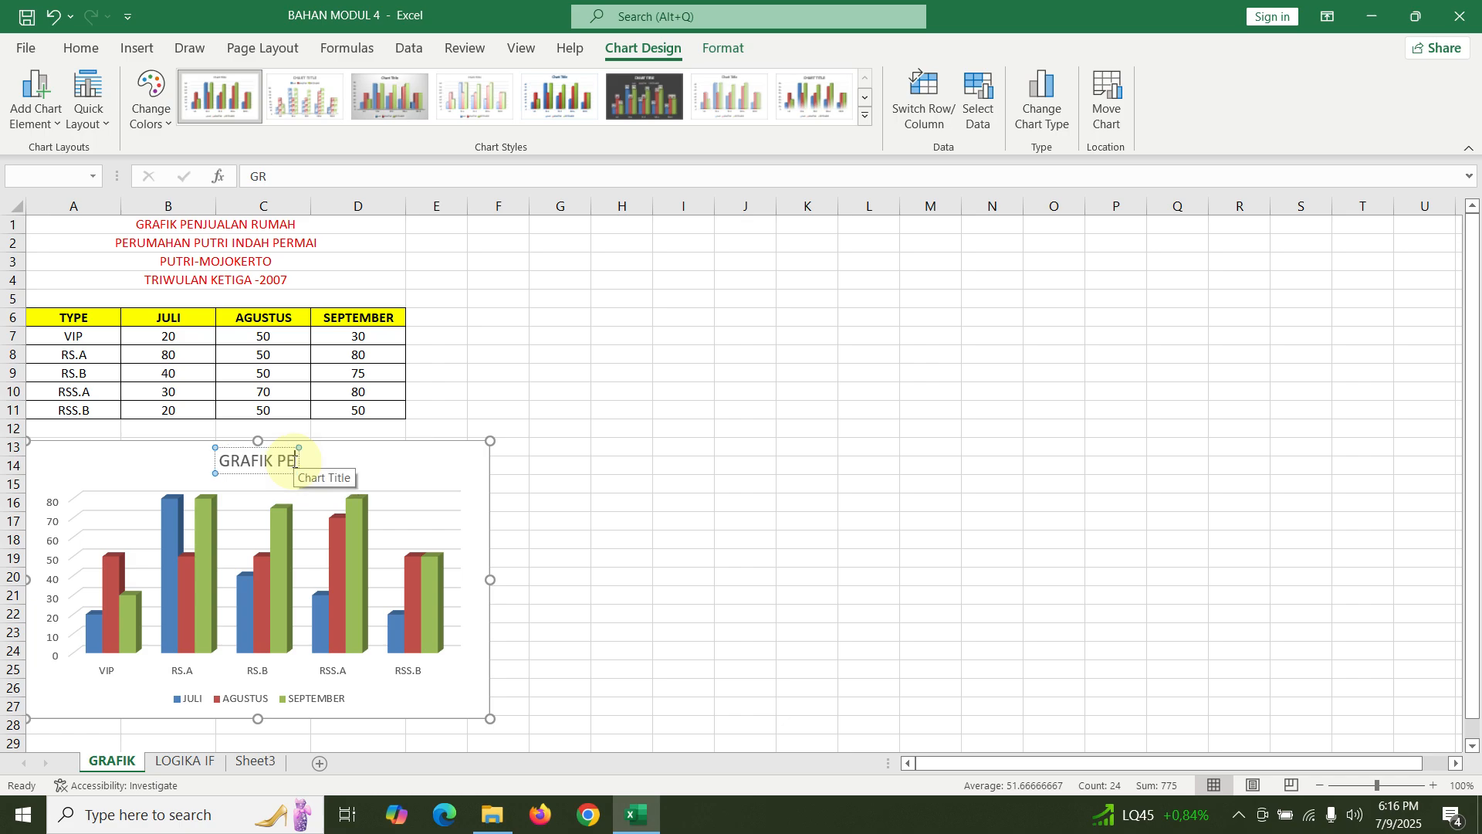
type("NJUALA")
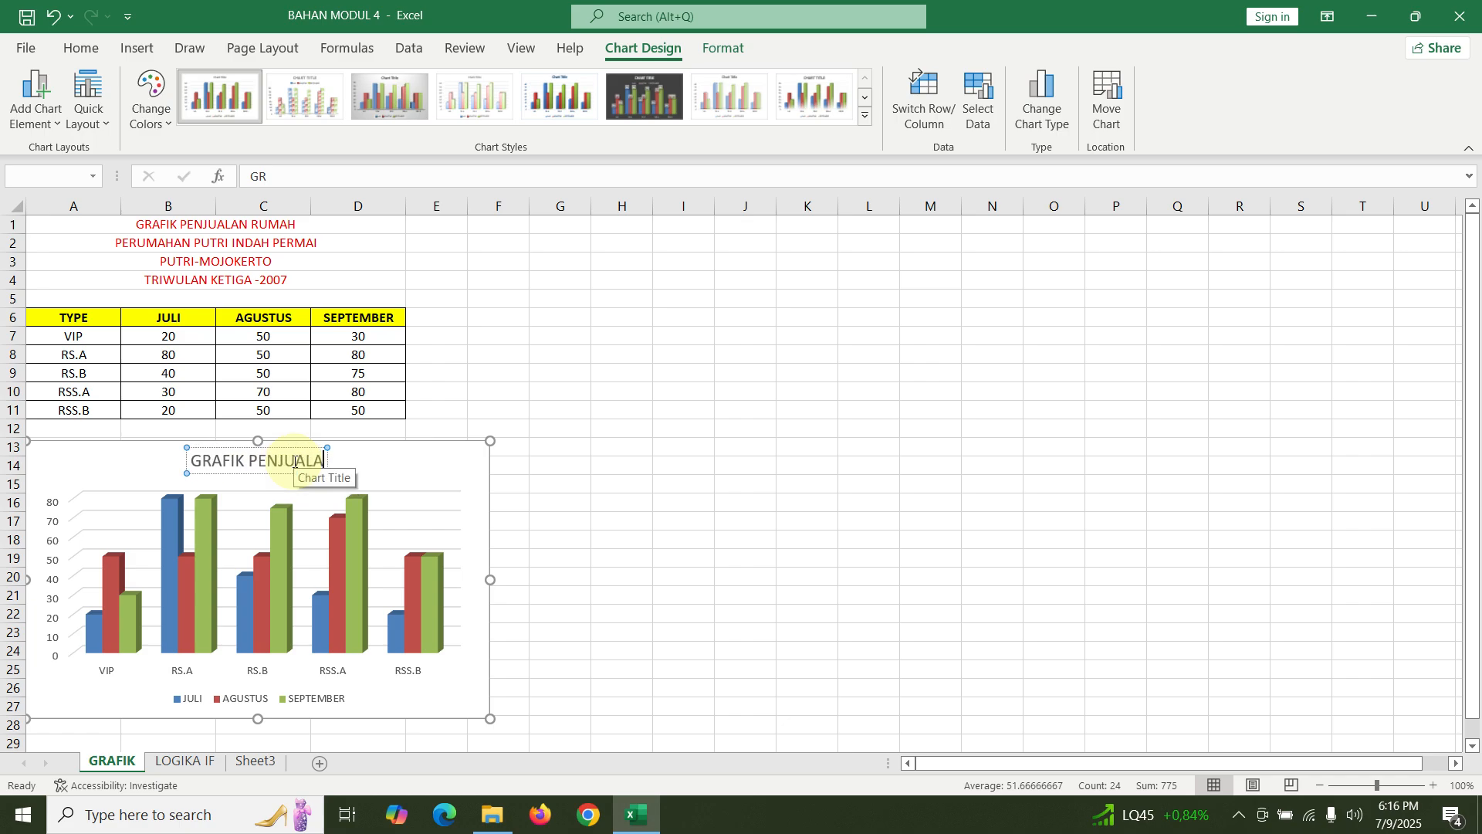
type("N RUMAH")
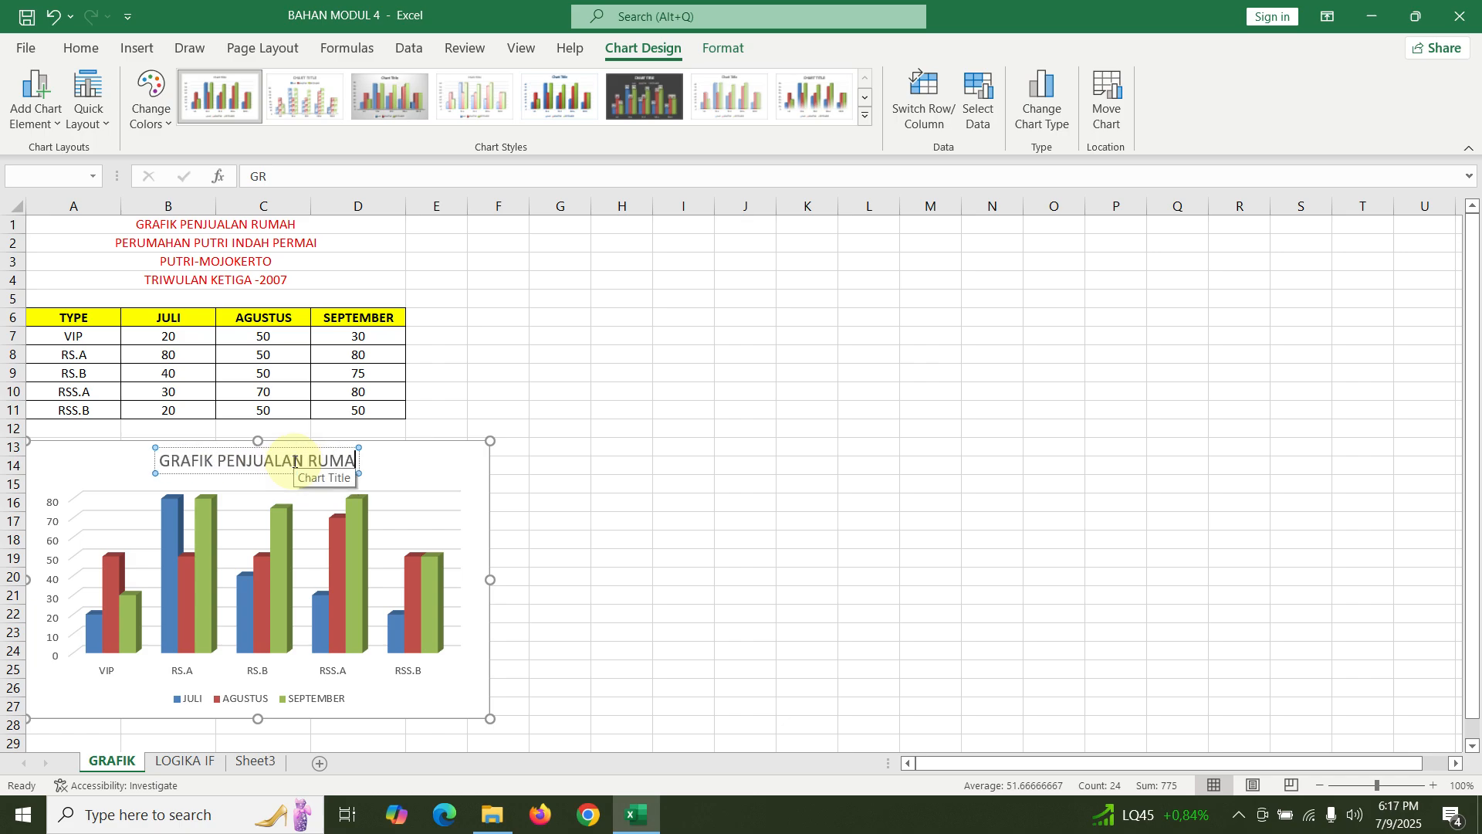
left_click(745, 395)
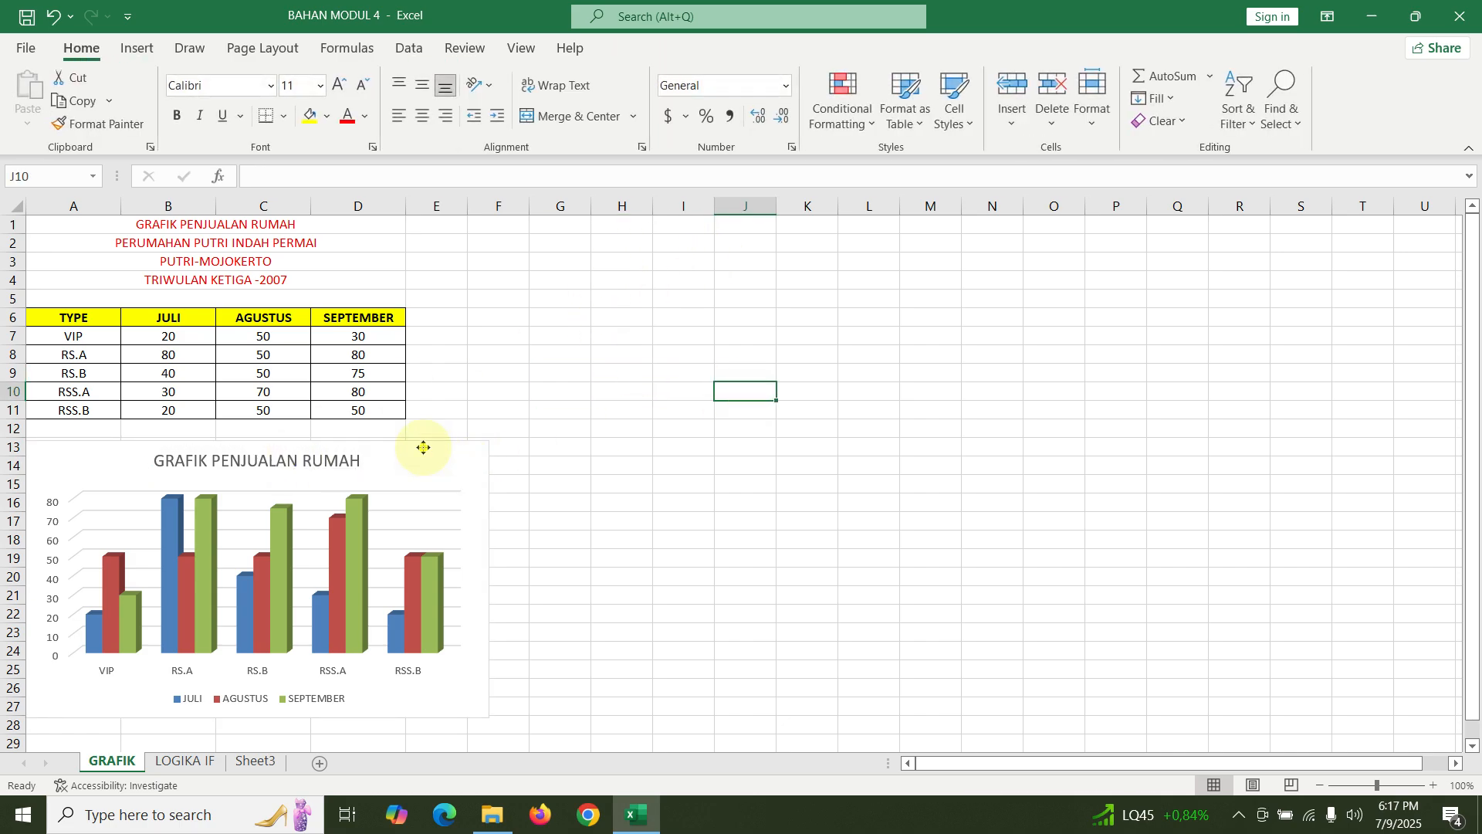
mouse_move(420, 444)
left_mouse_down()
mouse_move(407, 440)
mouse_move(415, 452)
mouse_move(559, 424)
mouse_move(880, 288)
mouse_move(850, 291)
mouse_move(854, 228)
mouse_move(826, 235)
mouse_move(652, 433)
mouse_move(437, 450)
left_mouse_up()
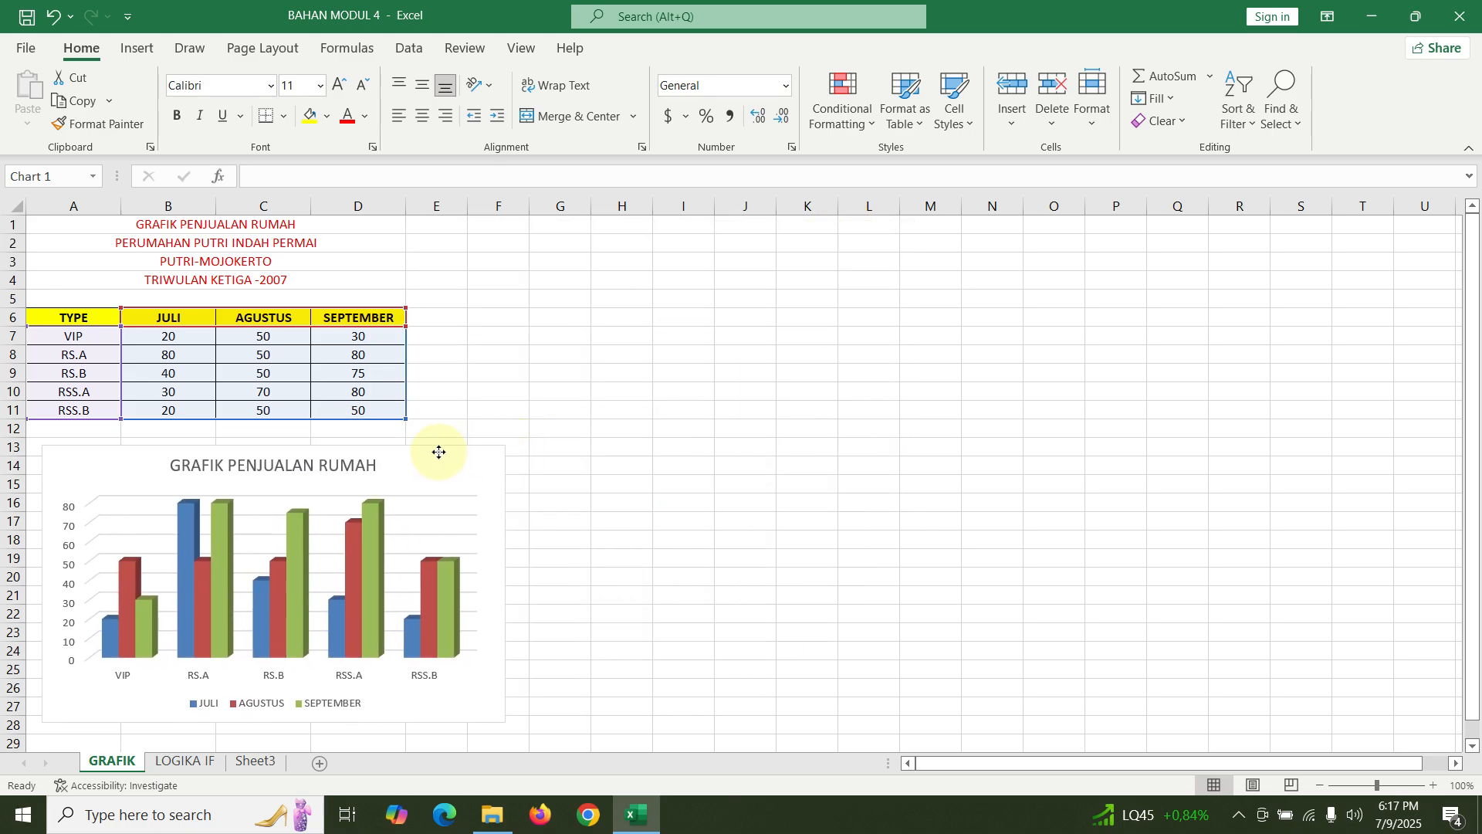
left_click(683, 428)
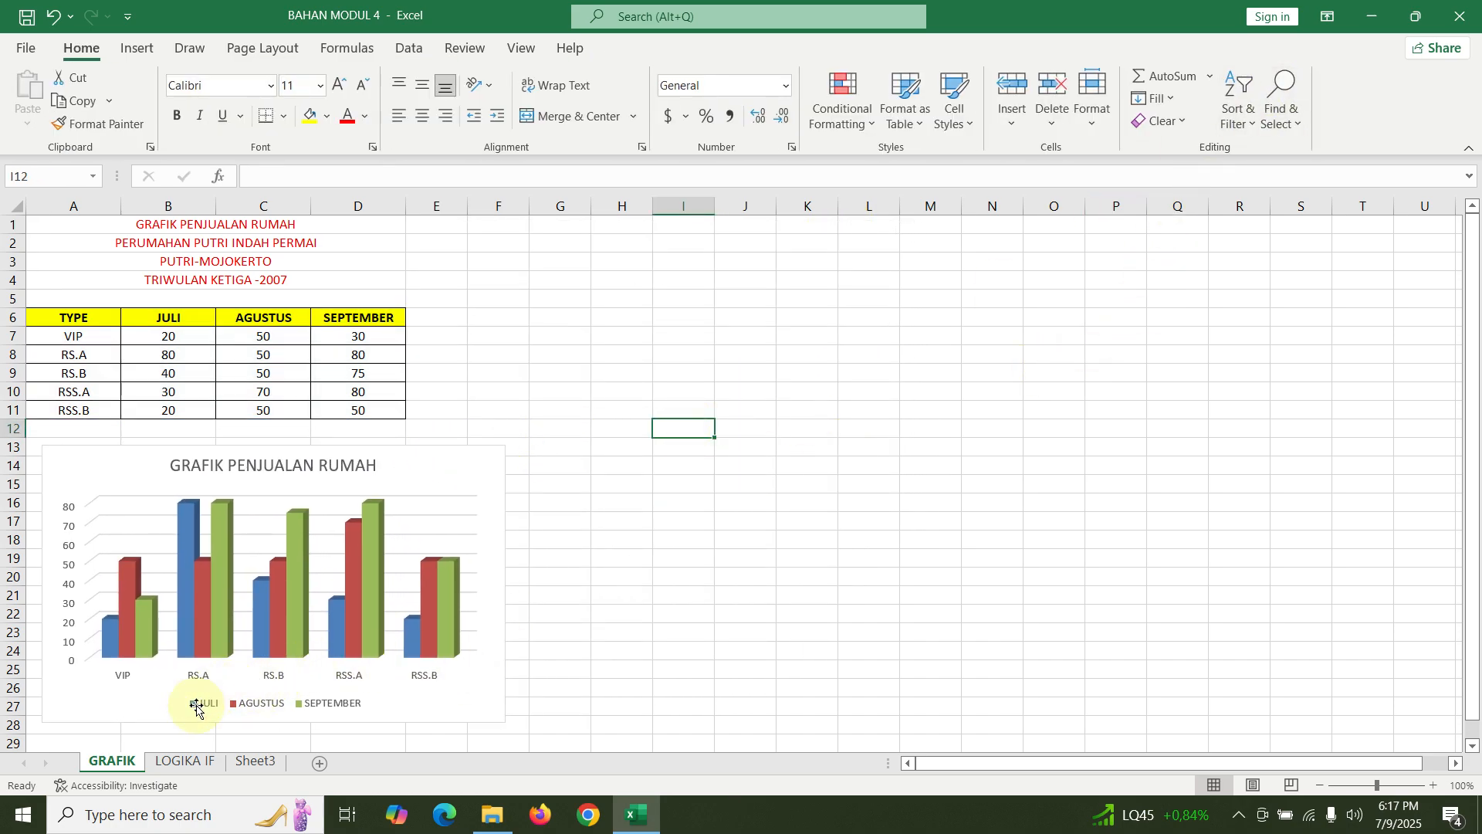
- Enter the formula =IF(C8>50,"LEMARI ES","TELEVISI 14") in HADIAH cell D8 on the LOGIKA IF sheet
left_click(189, 763)
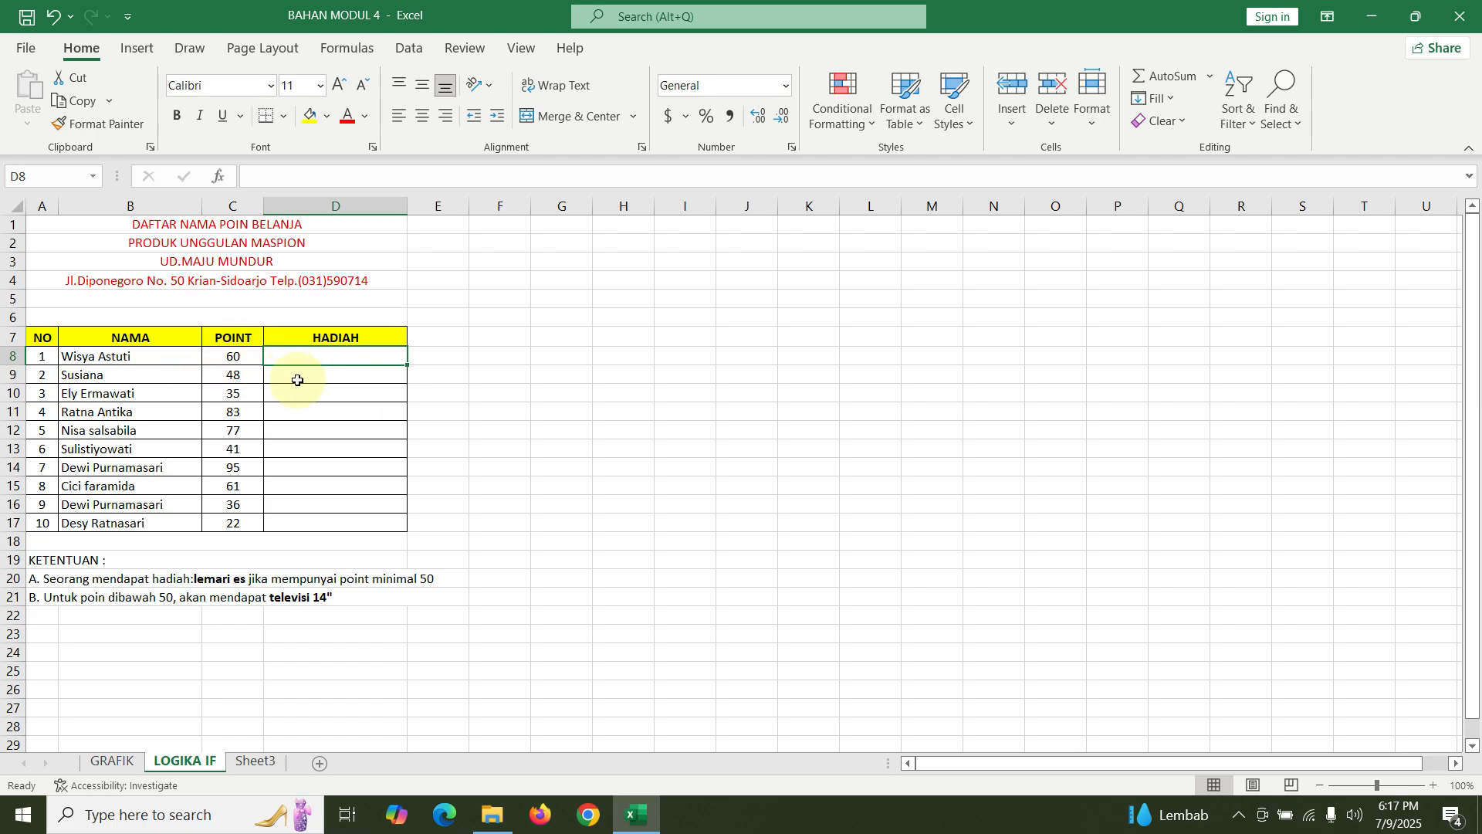
type("=")
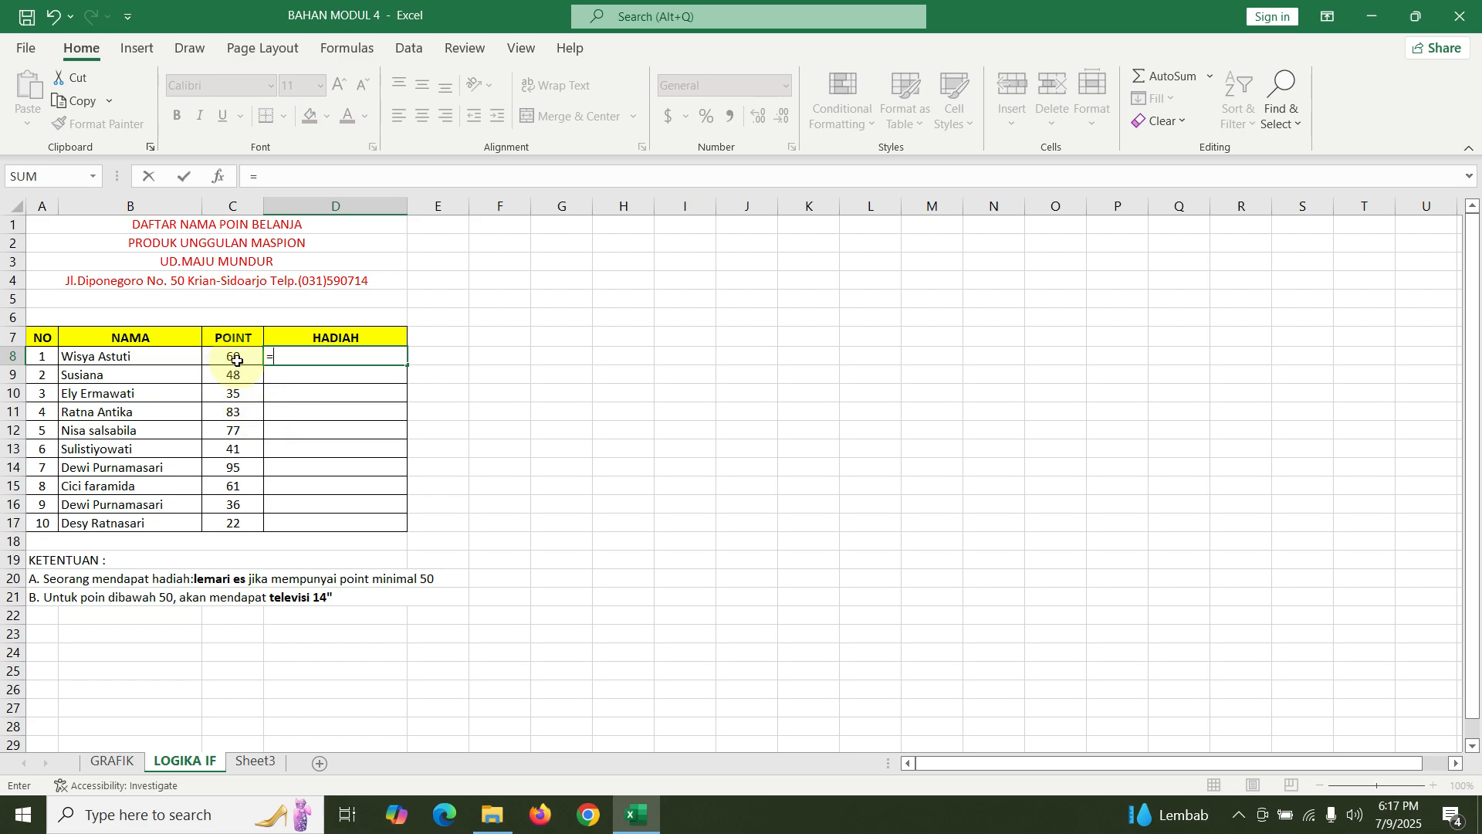
type("IF(")
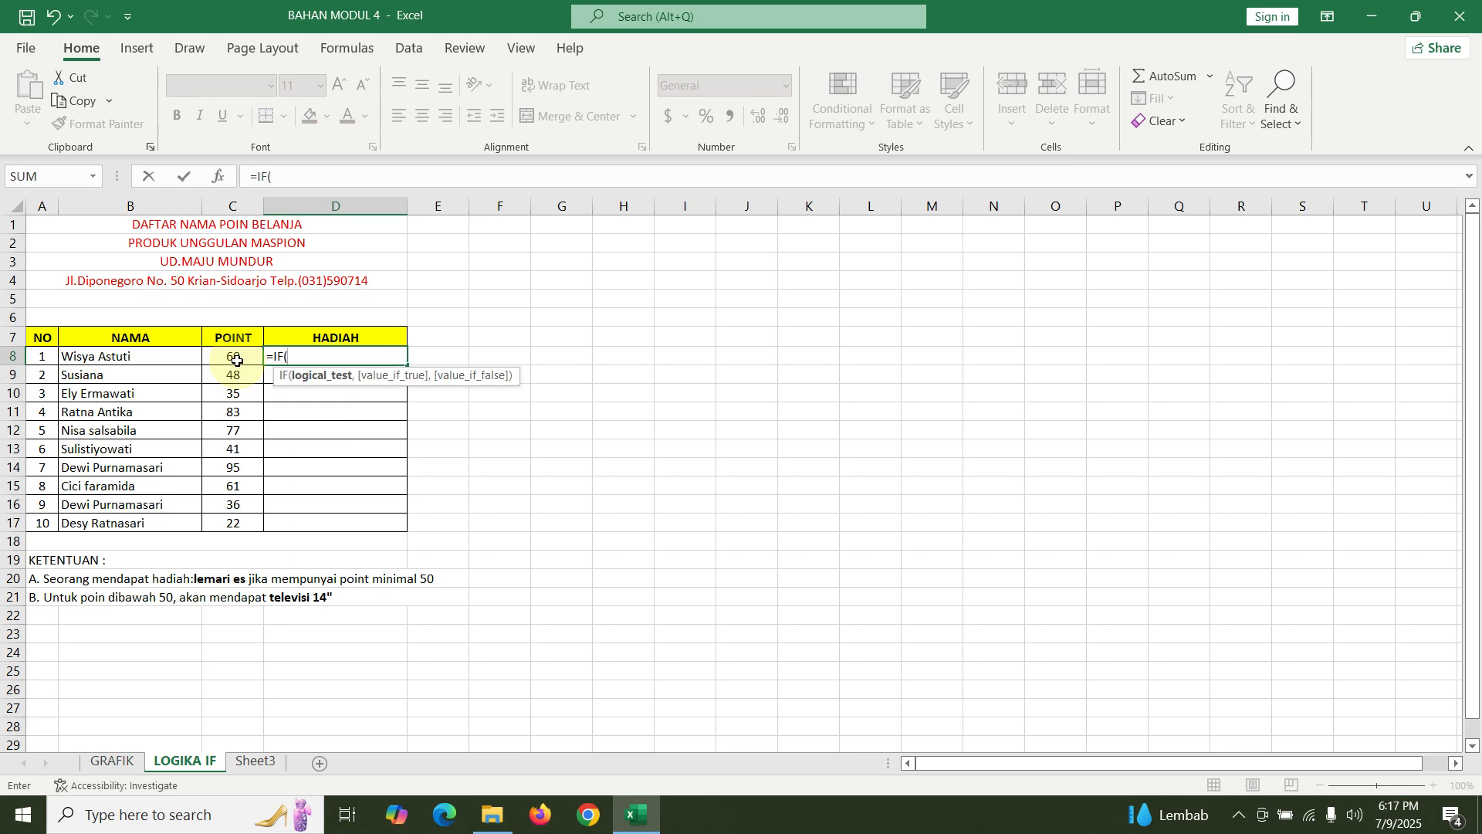
left_click(225, 362)
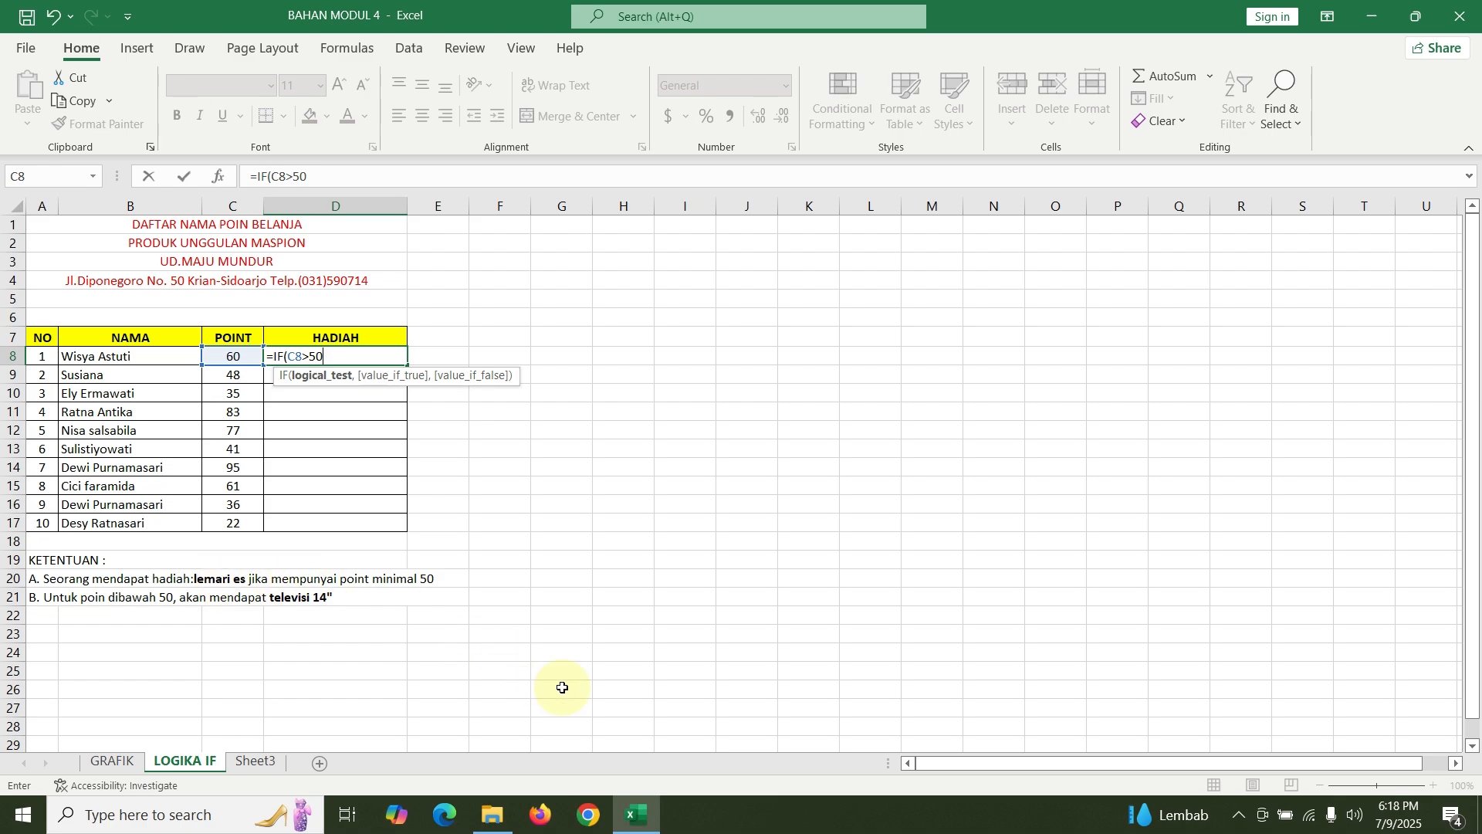
type(",")
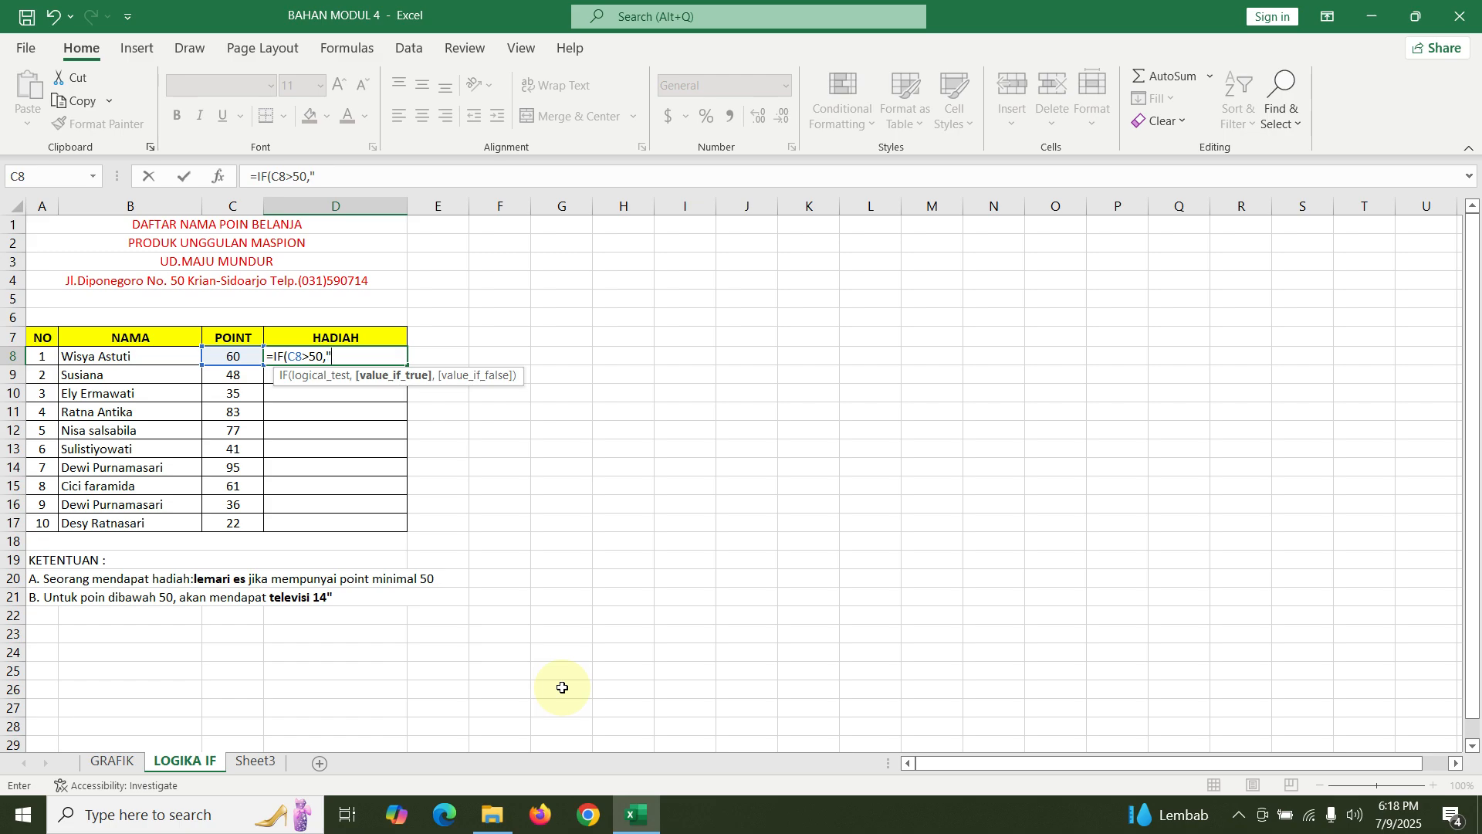
type("\"LEMARI ES\",")
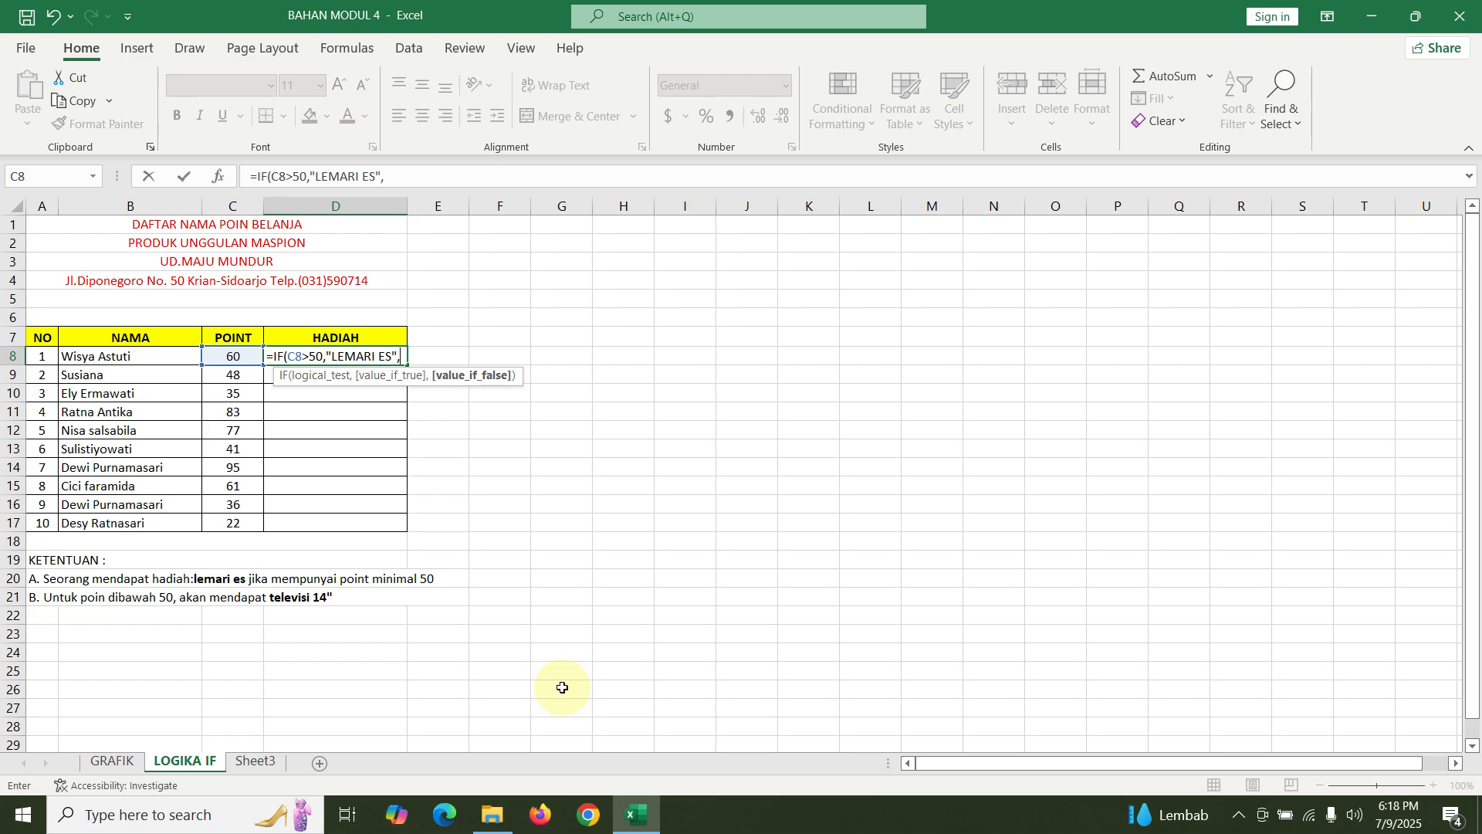
type("\"TELEVISI 14")
type(")")
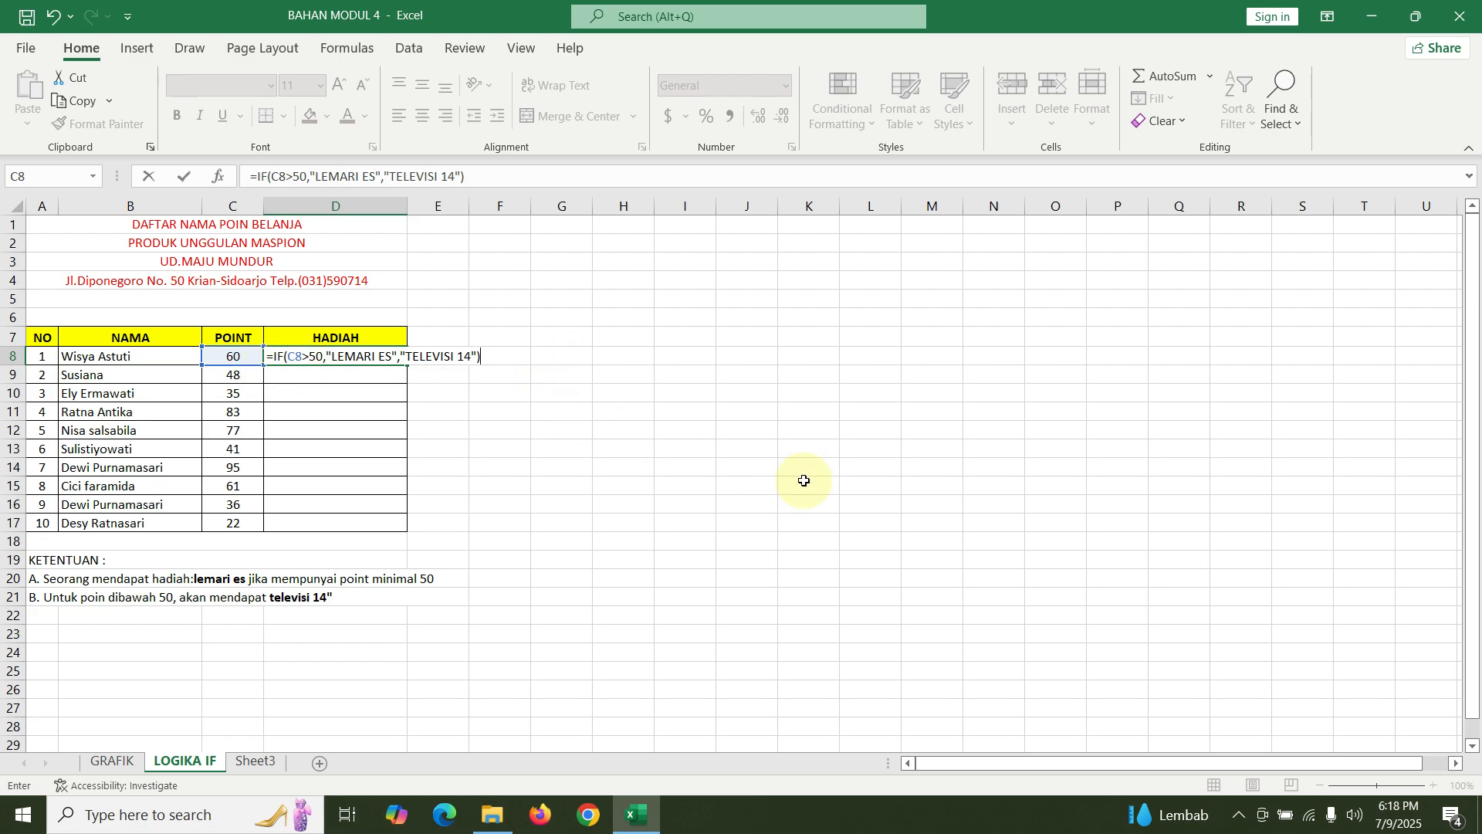
key("Return")
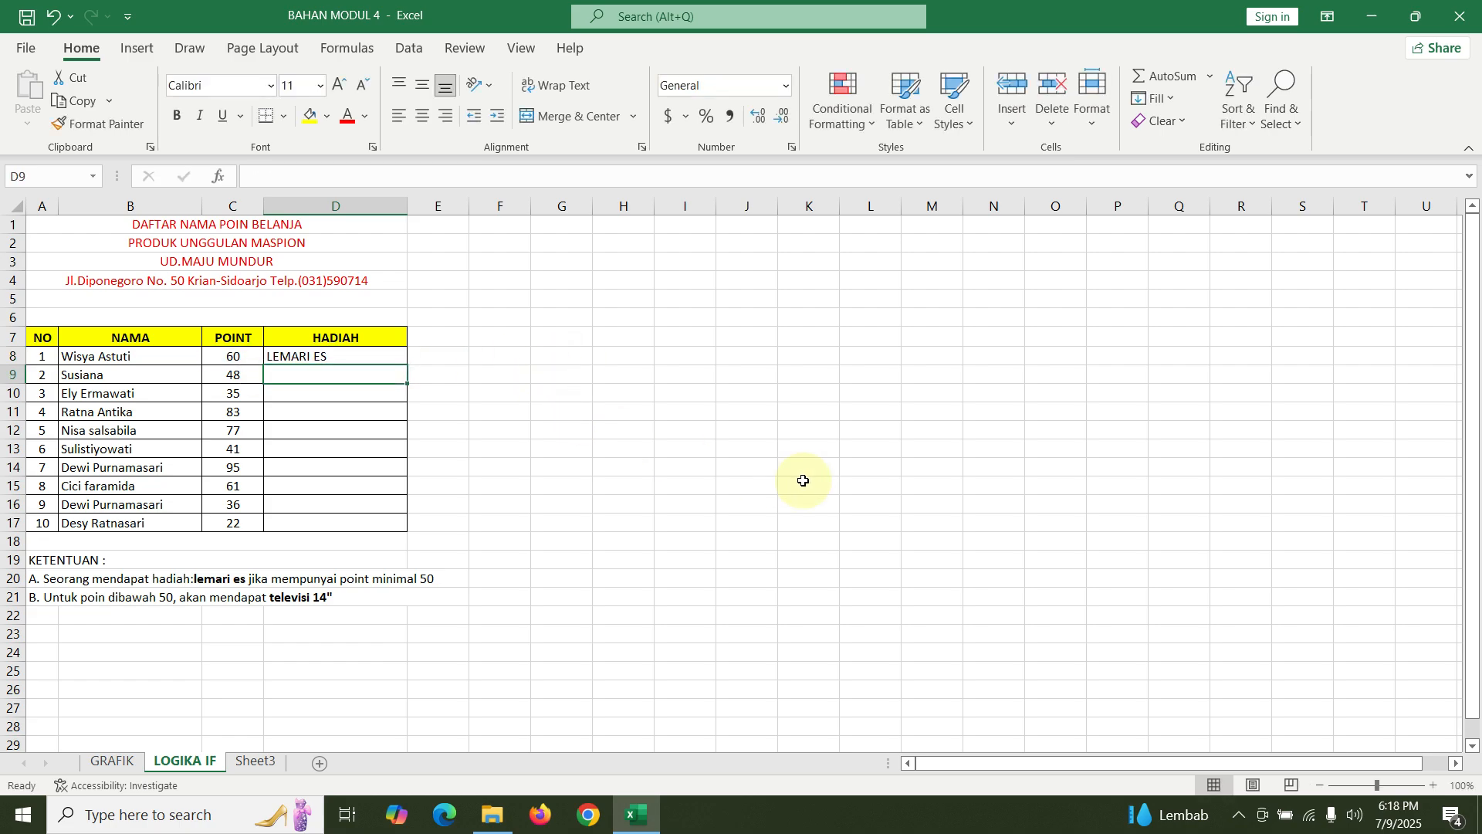
left_click(362, 360)
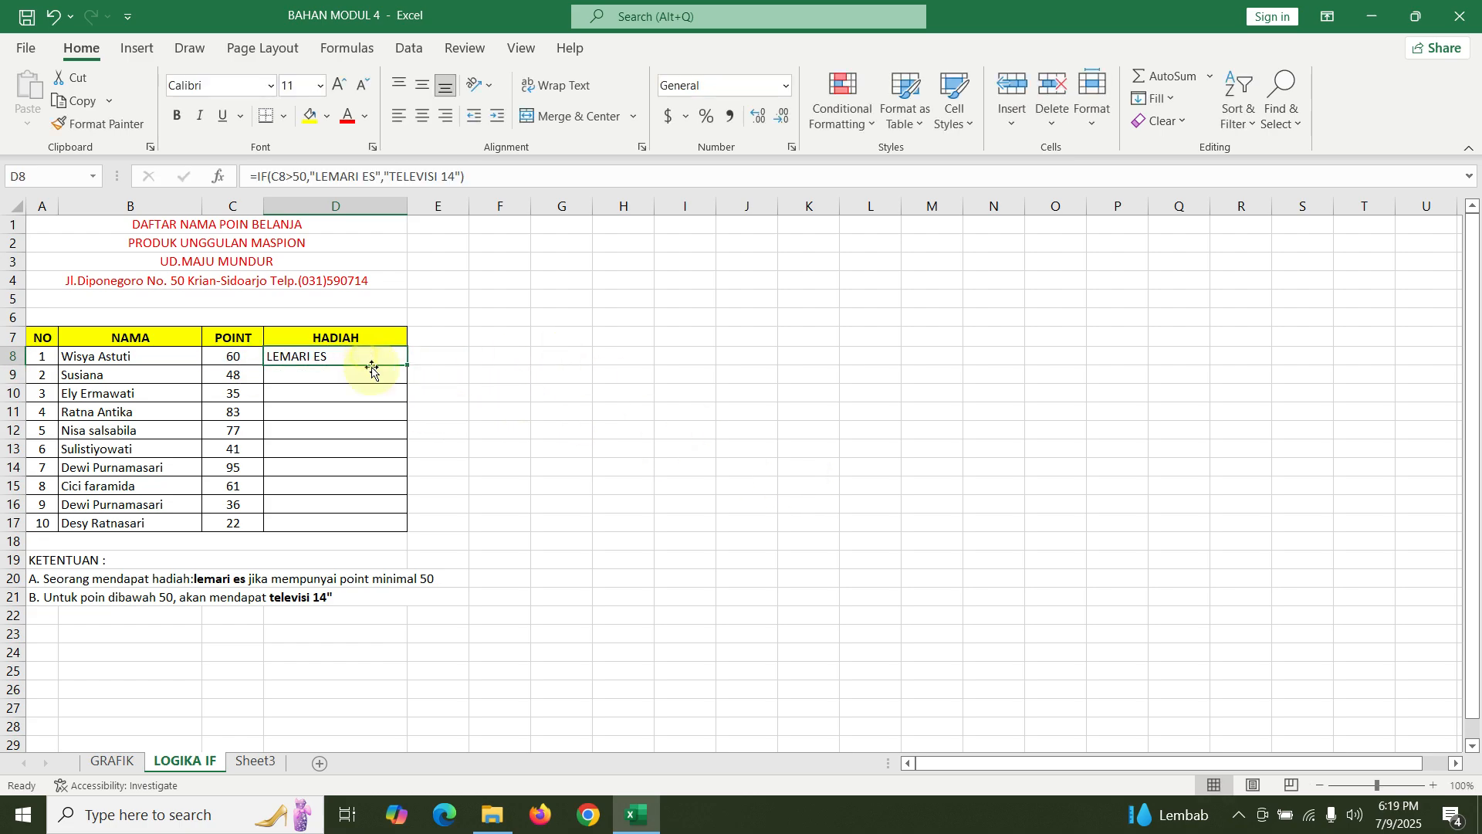
- Fill the IF formula from HADIAH cell D8 down to D17 and centre the results horizontally and vertically
left_click(229, 357)
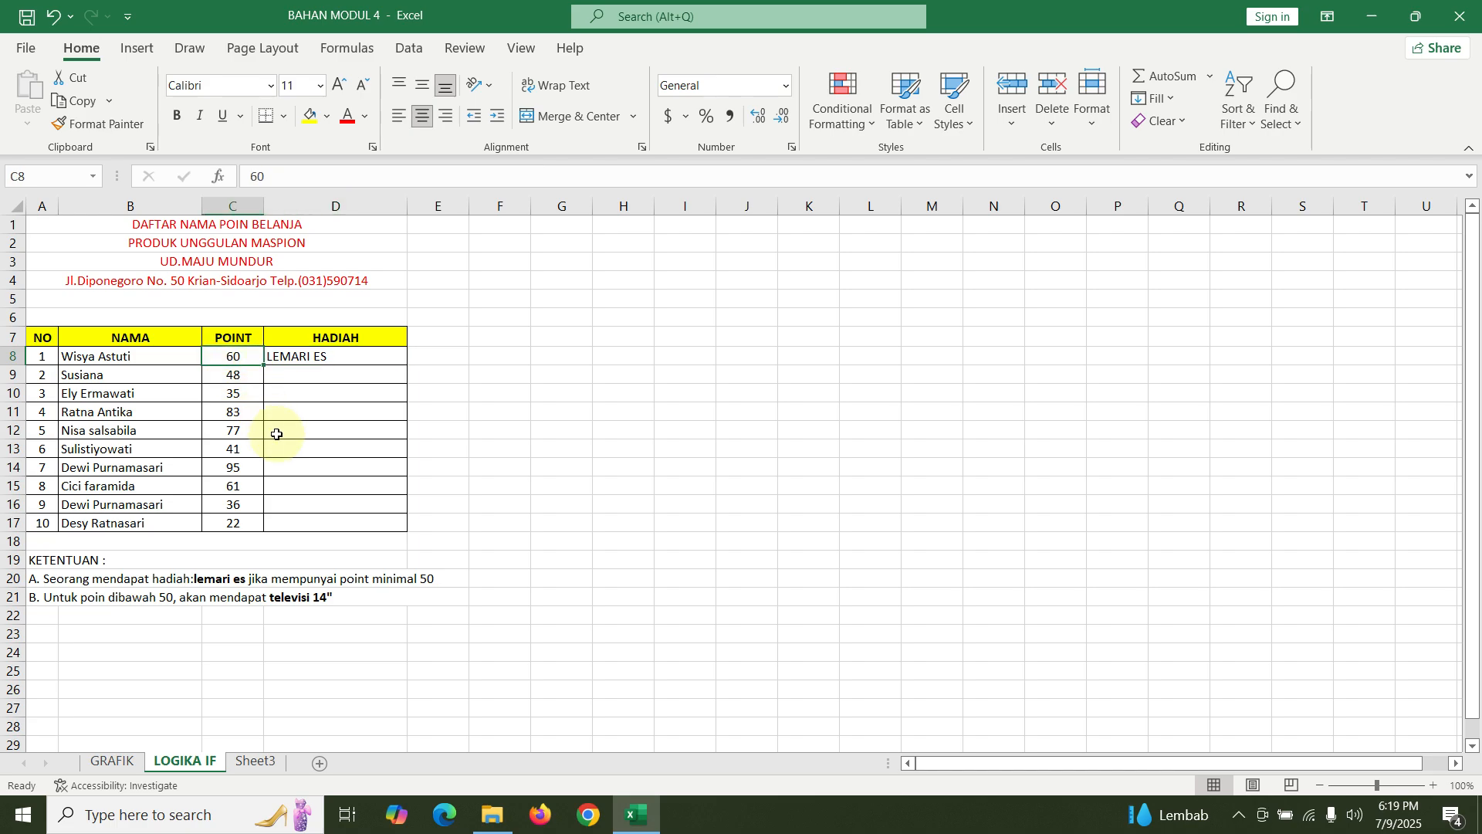
left_click(380, 358)
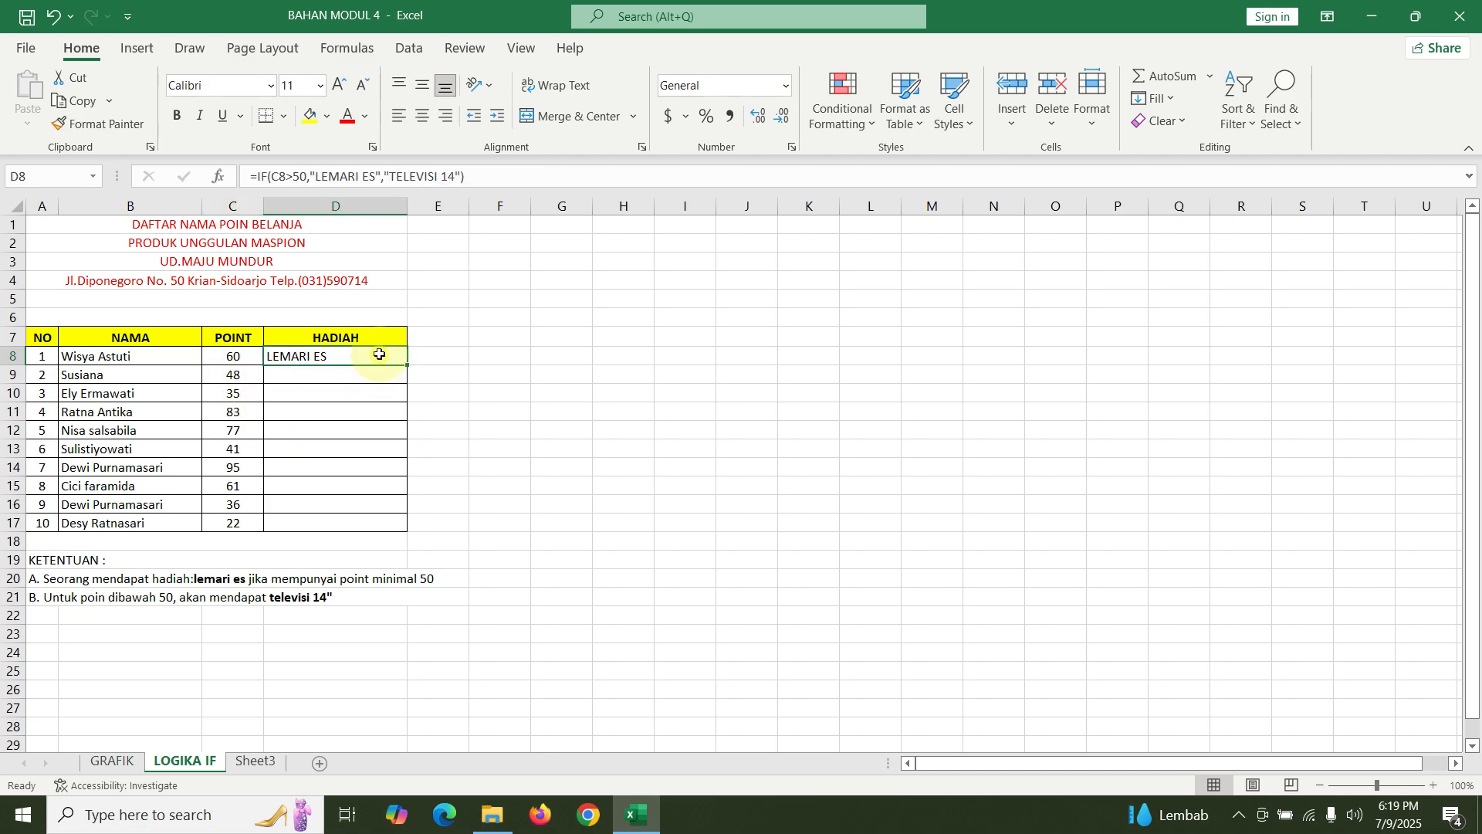
left_click_drag(407, 363, 400, 530)
left_click(422, 115)
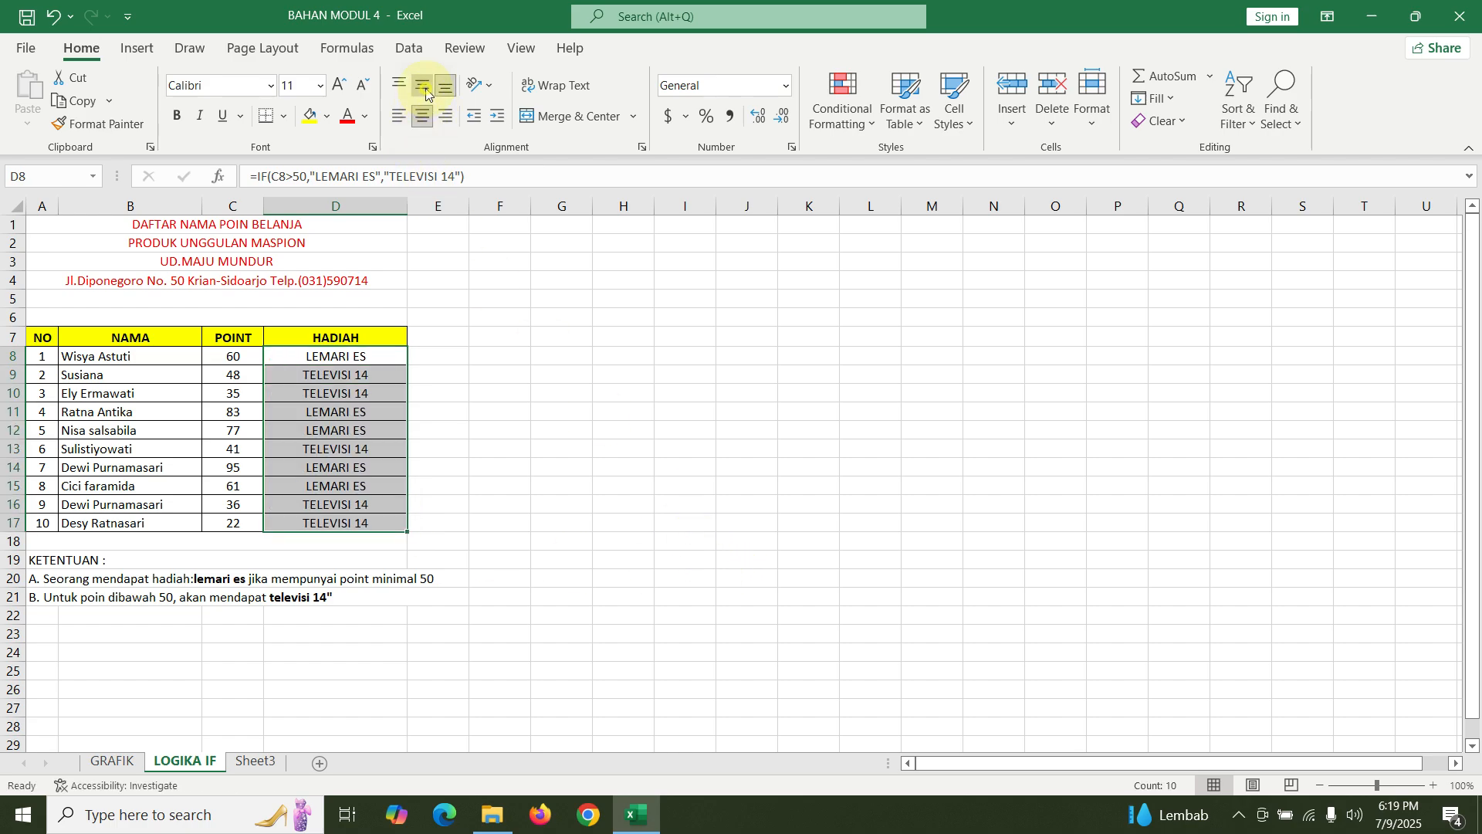
left_click(422, 85)
left_click(340, 338)
left_click(304, 355)
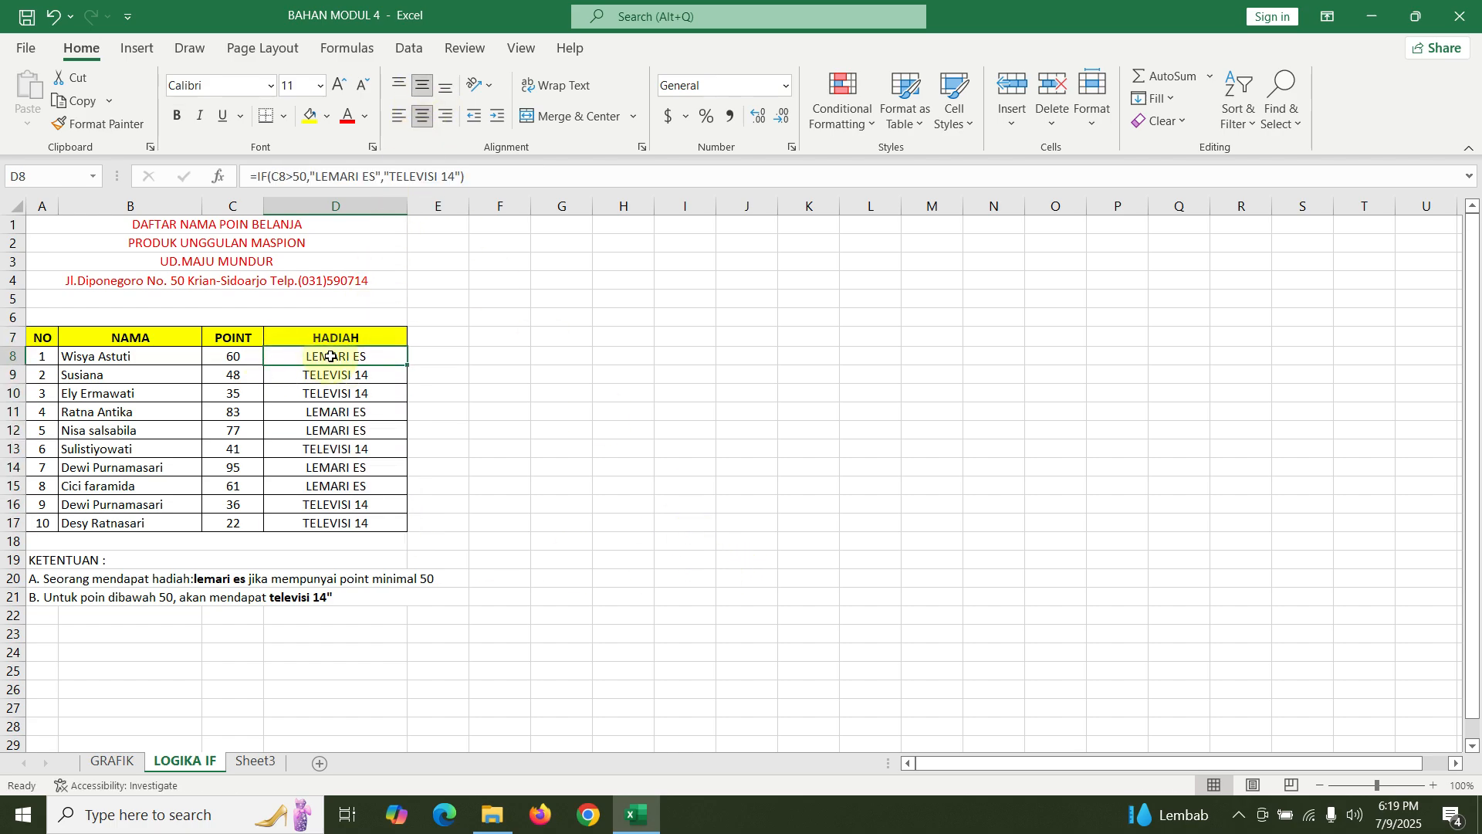
left_click(341, 380)
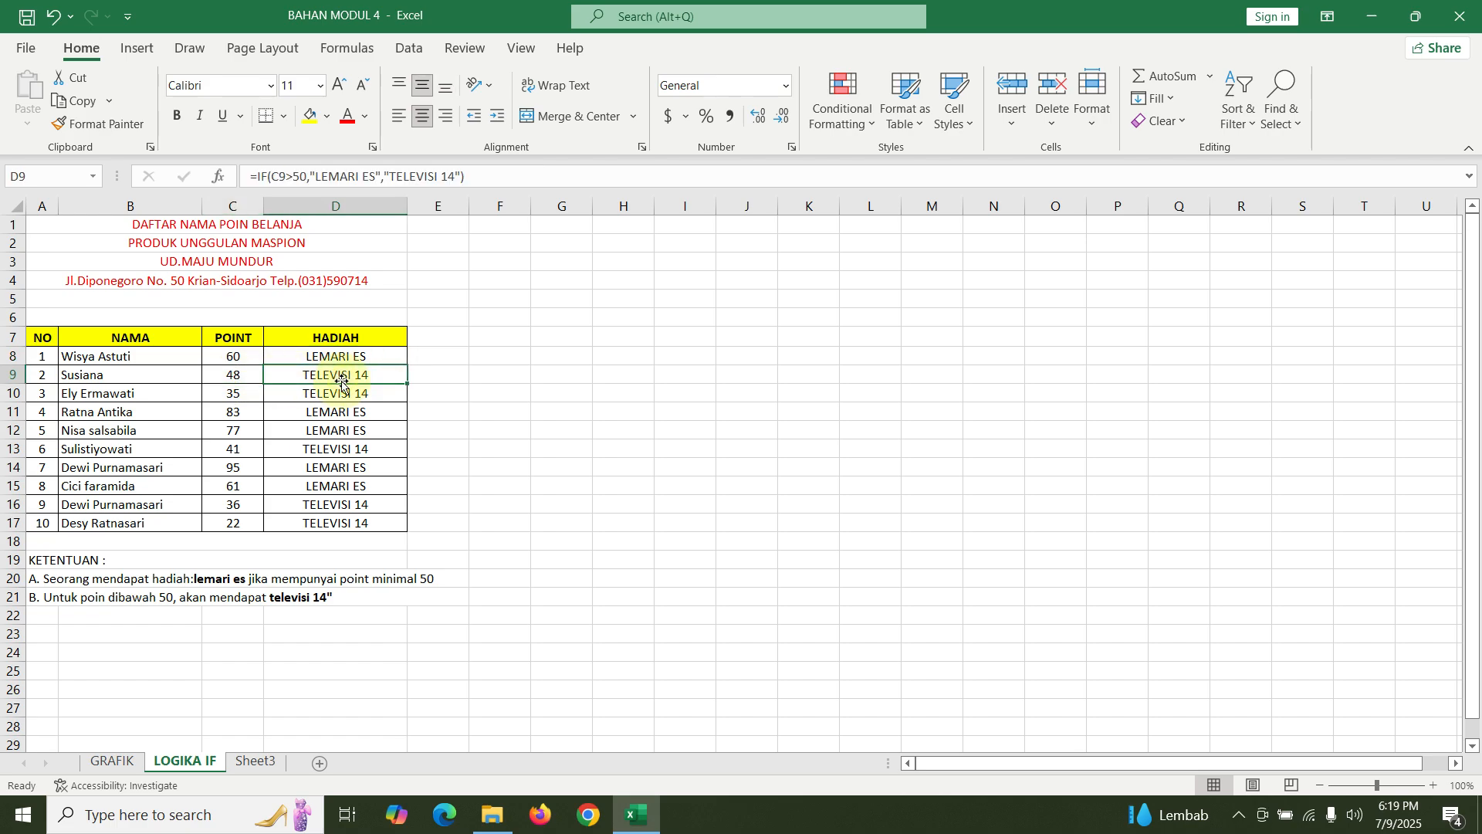
left_click(235, 396)
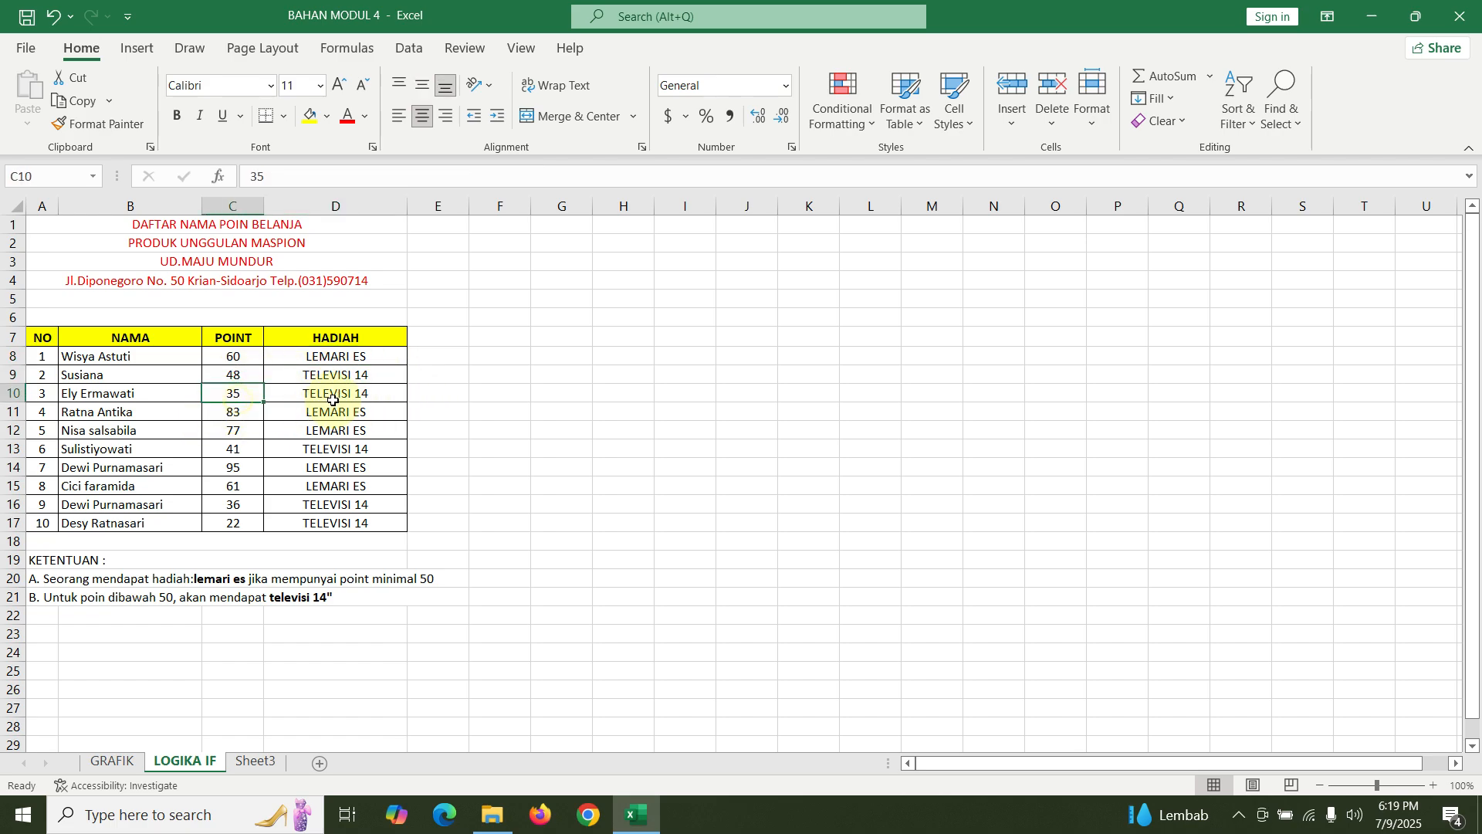
- Try to replace the formula in HADIAH cell D10 with =D8:D17, dismiss the warning and clear the cell
left_click(339, 396)
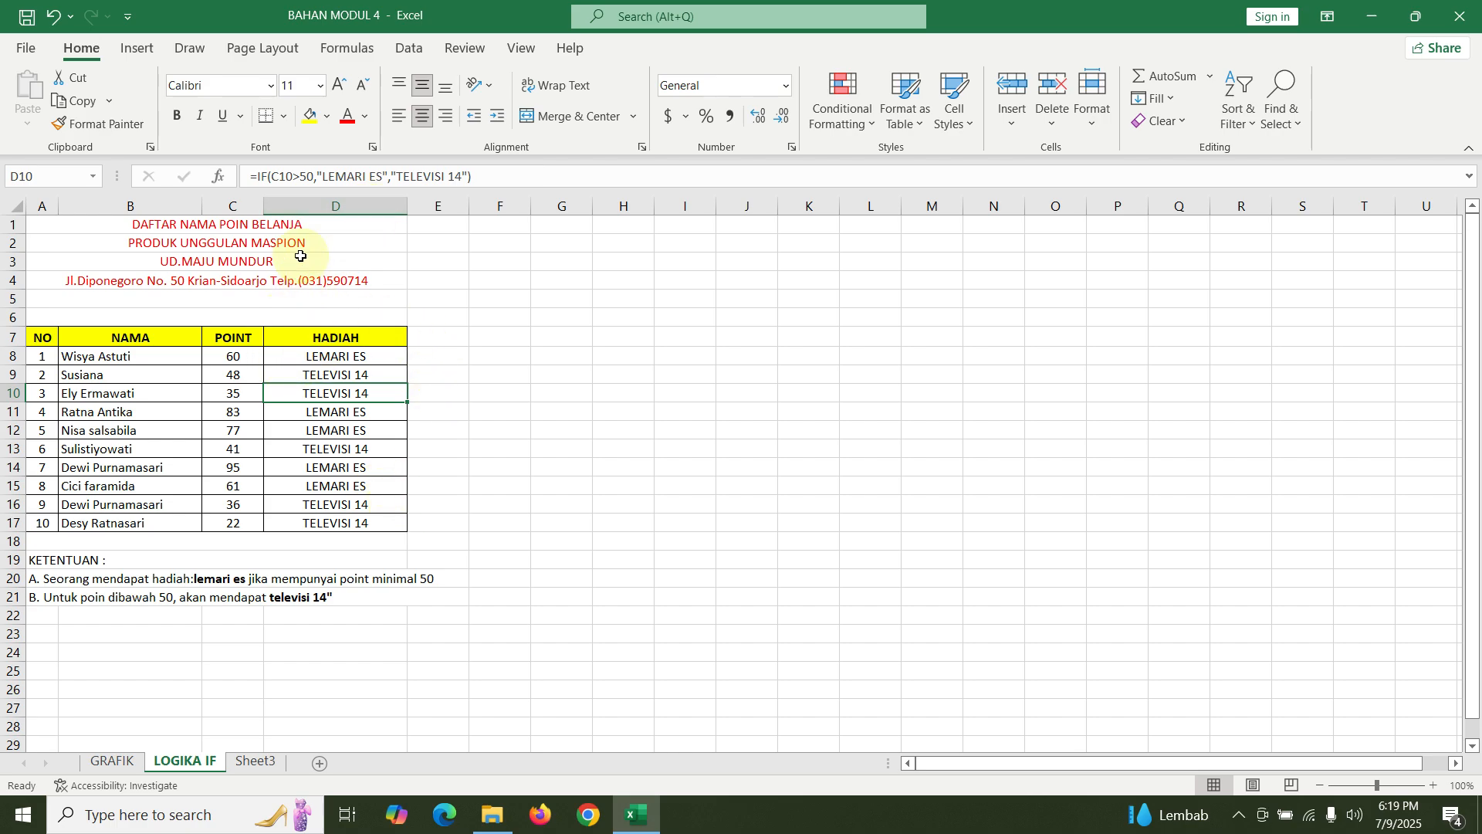
left_click_drag(252, 176, 472, 176)
type("=")
left_click(635, 417)
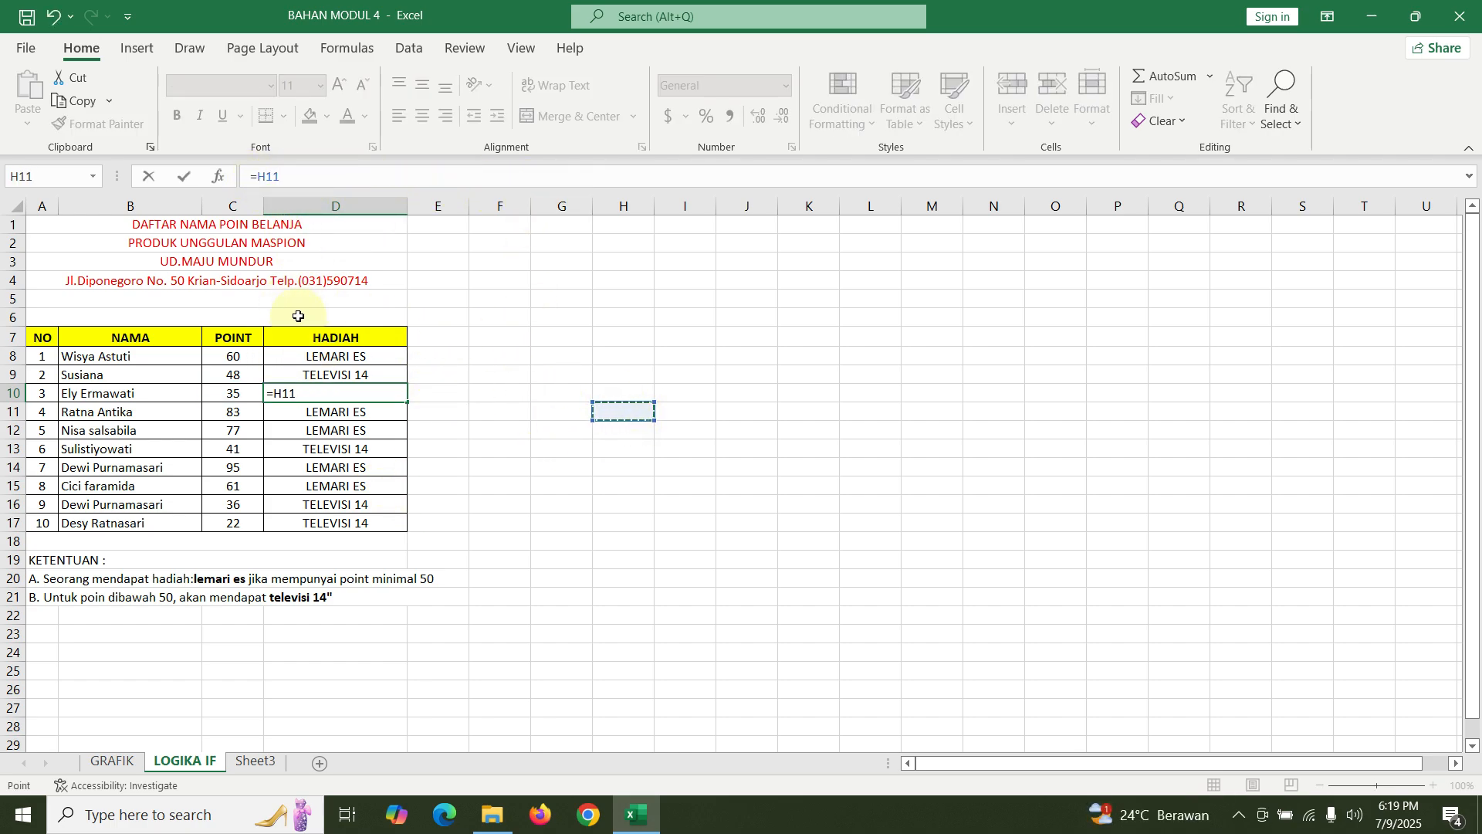
left_click(336, 374)
left_click(623, 410)
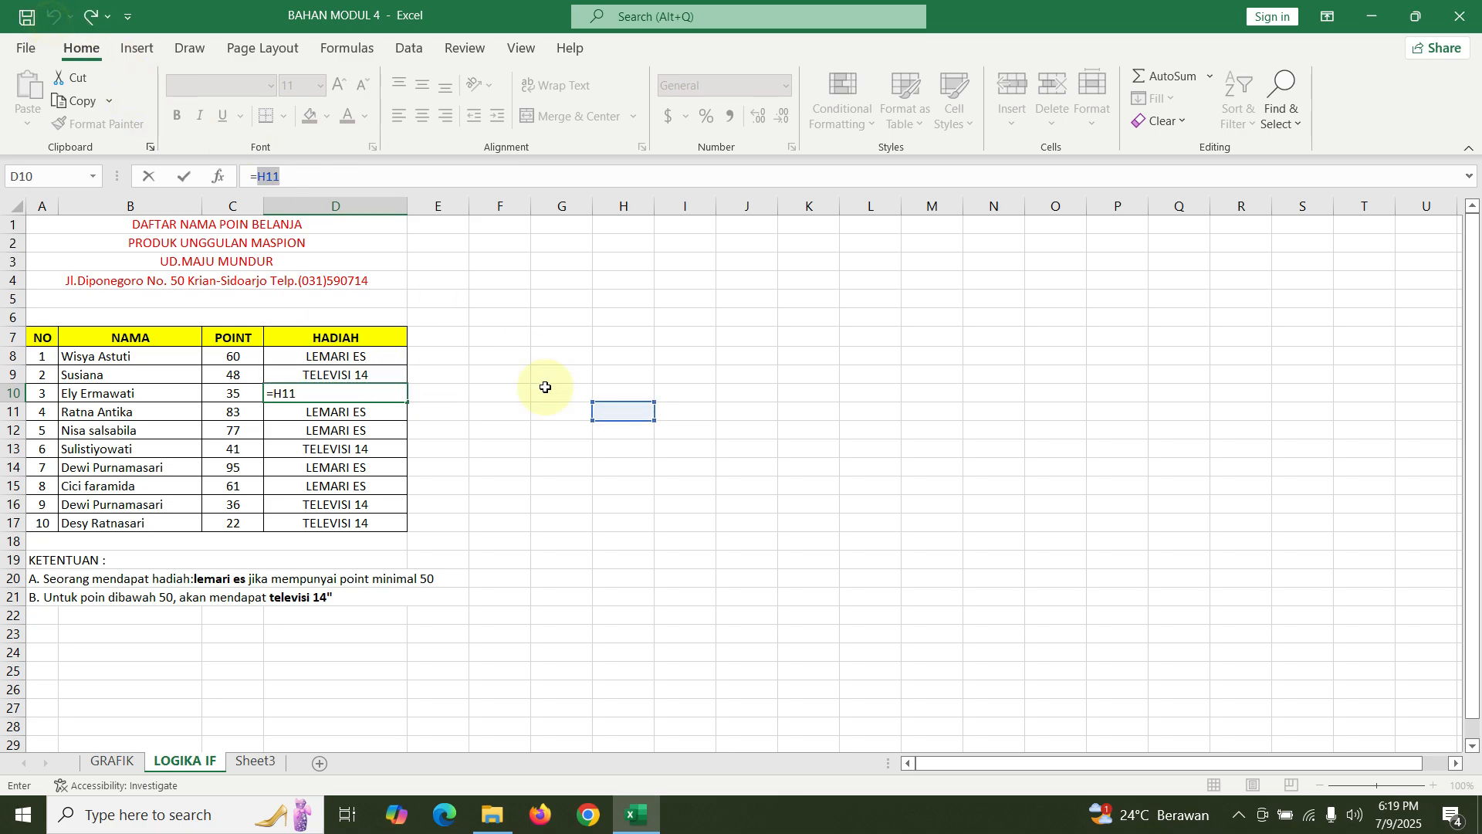
left_click(394, 359)
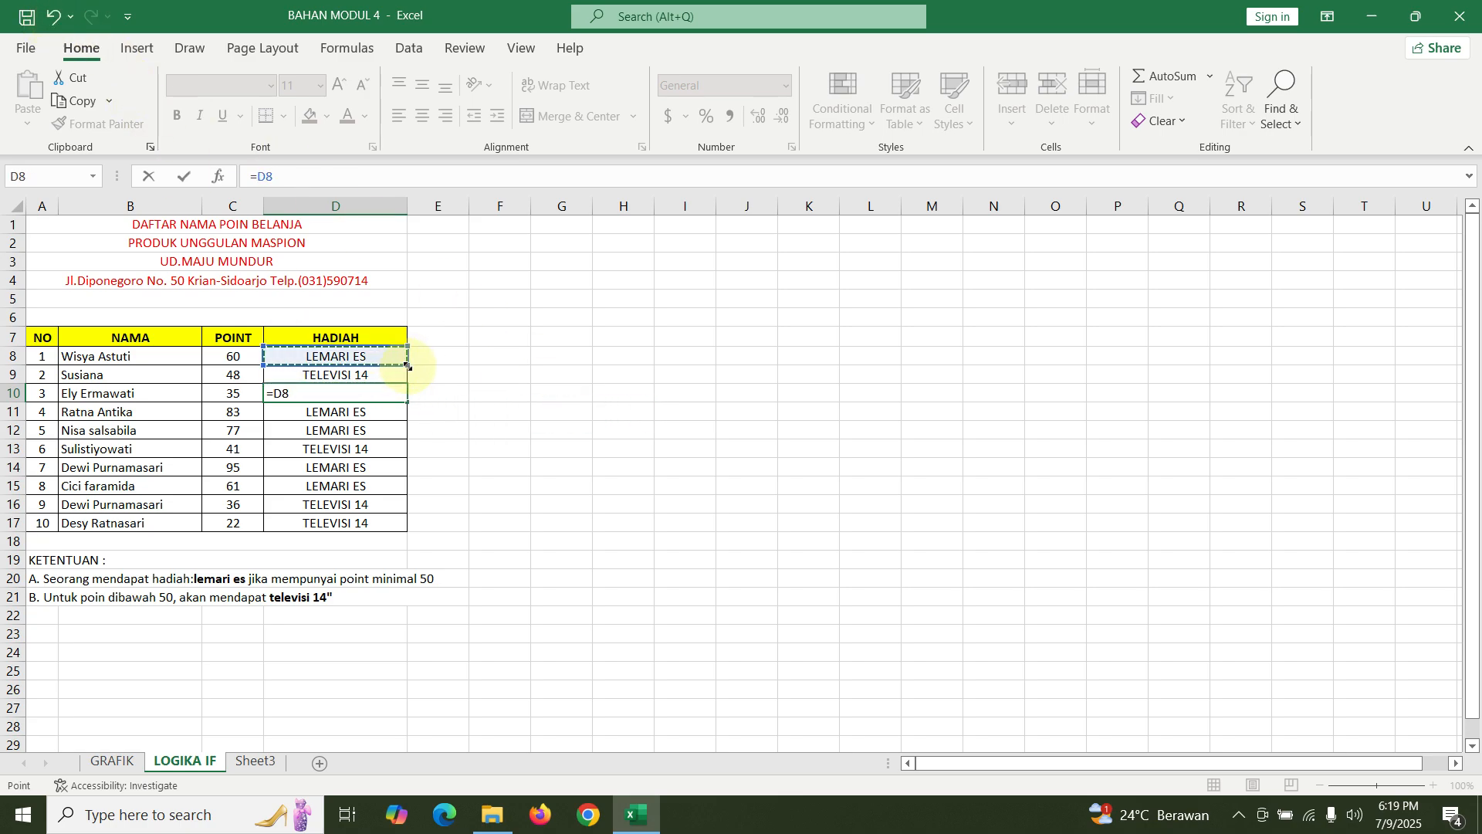
left_click_drag(405, 359, 397, 525)
left_click(562, 523)
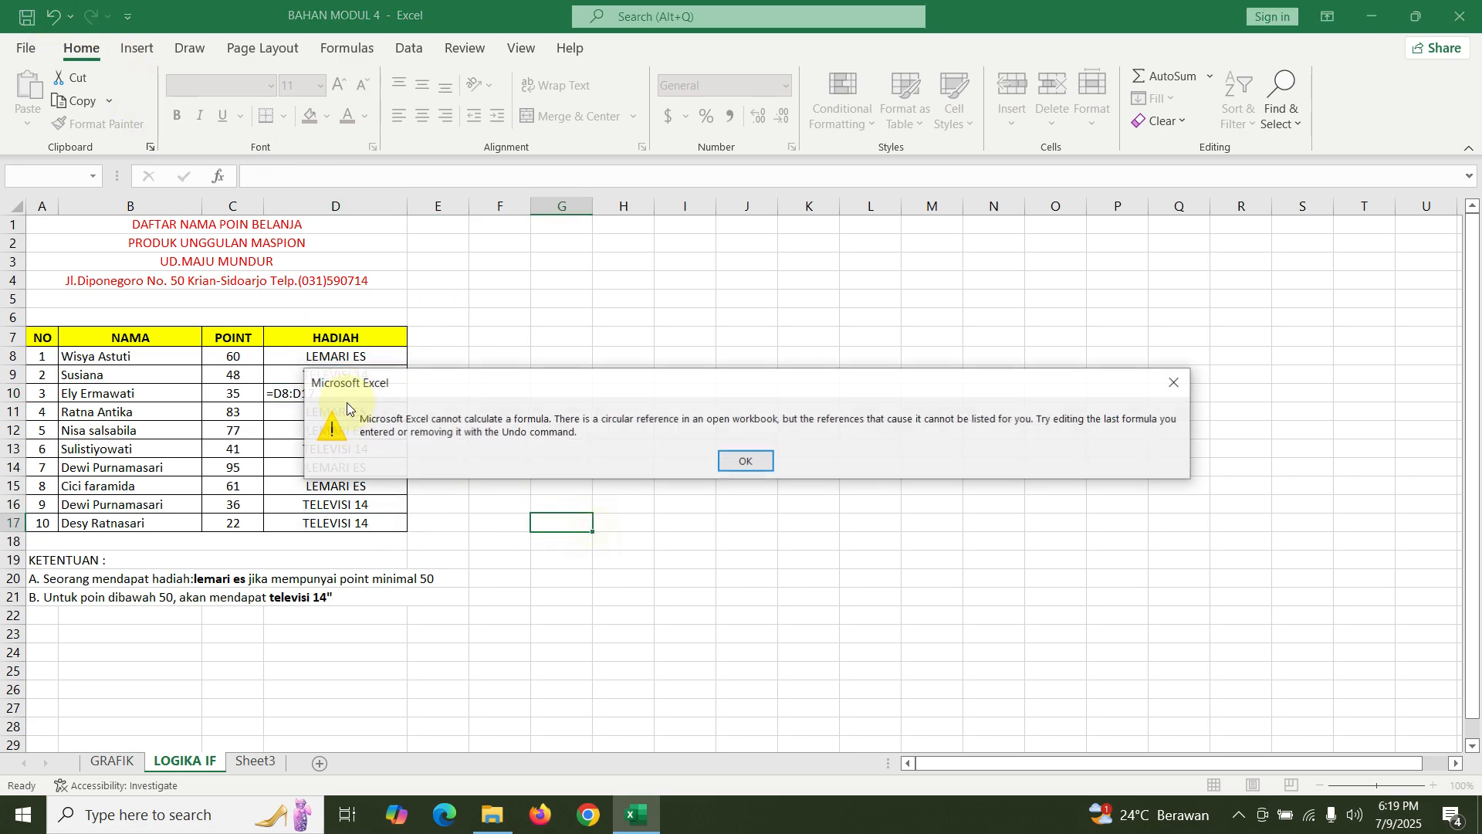
left_click(745, 459)
left_click(377, 396)
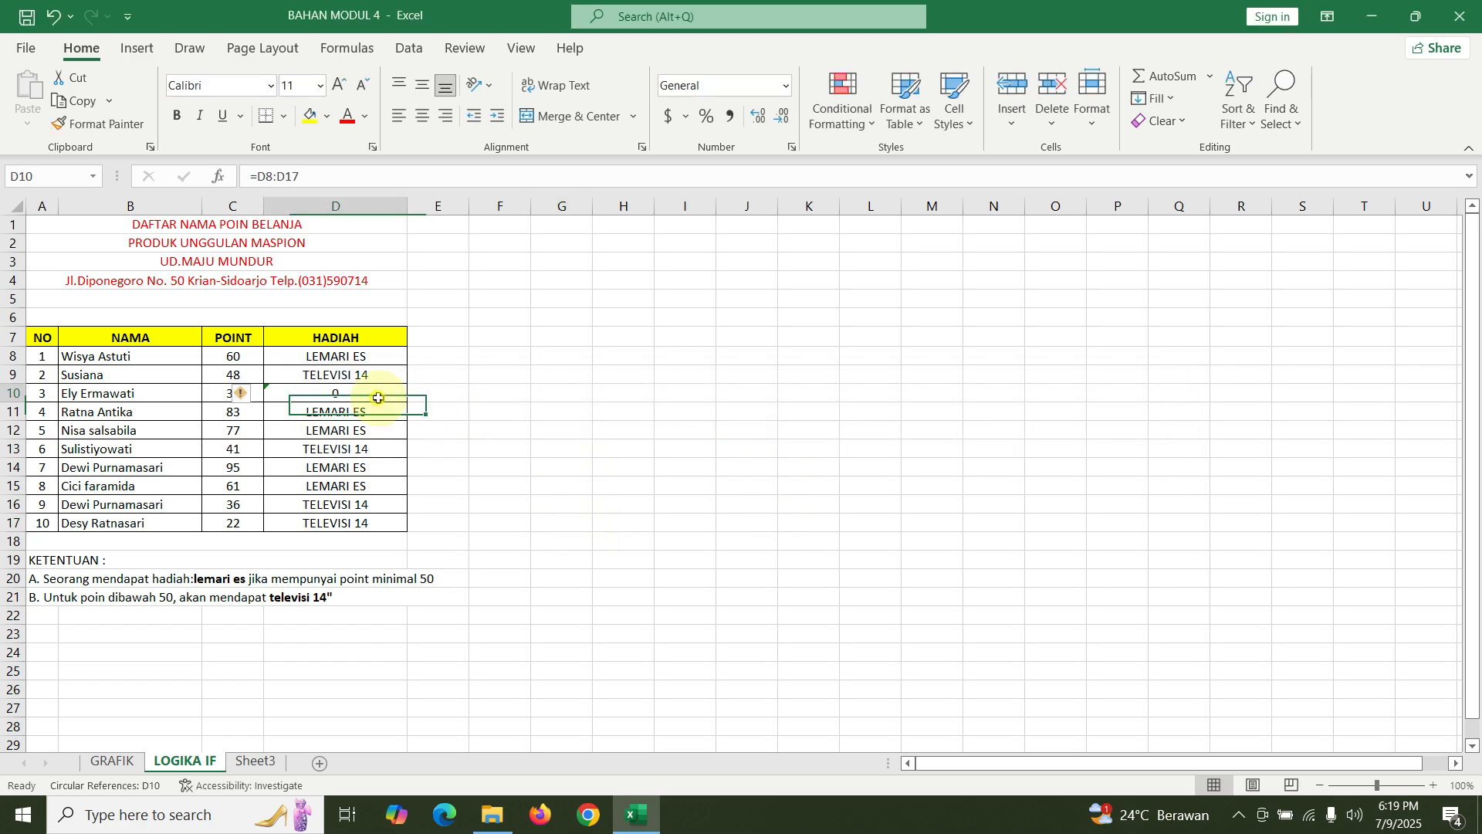
key("Delete")
- Refill the IF formula from HADIAH cell D8 down to D17 and review the formula in D8
left_click(385, 357)
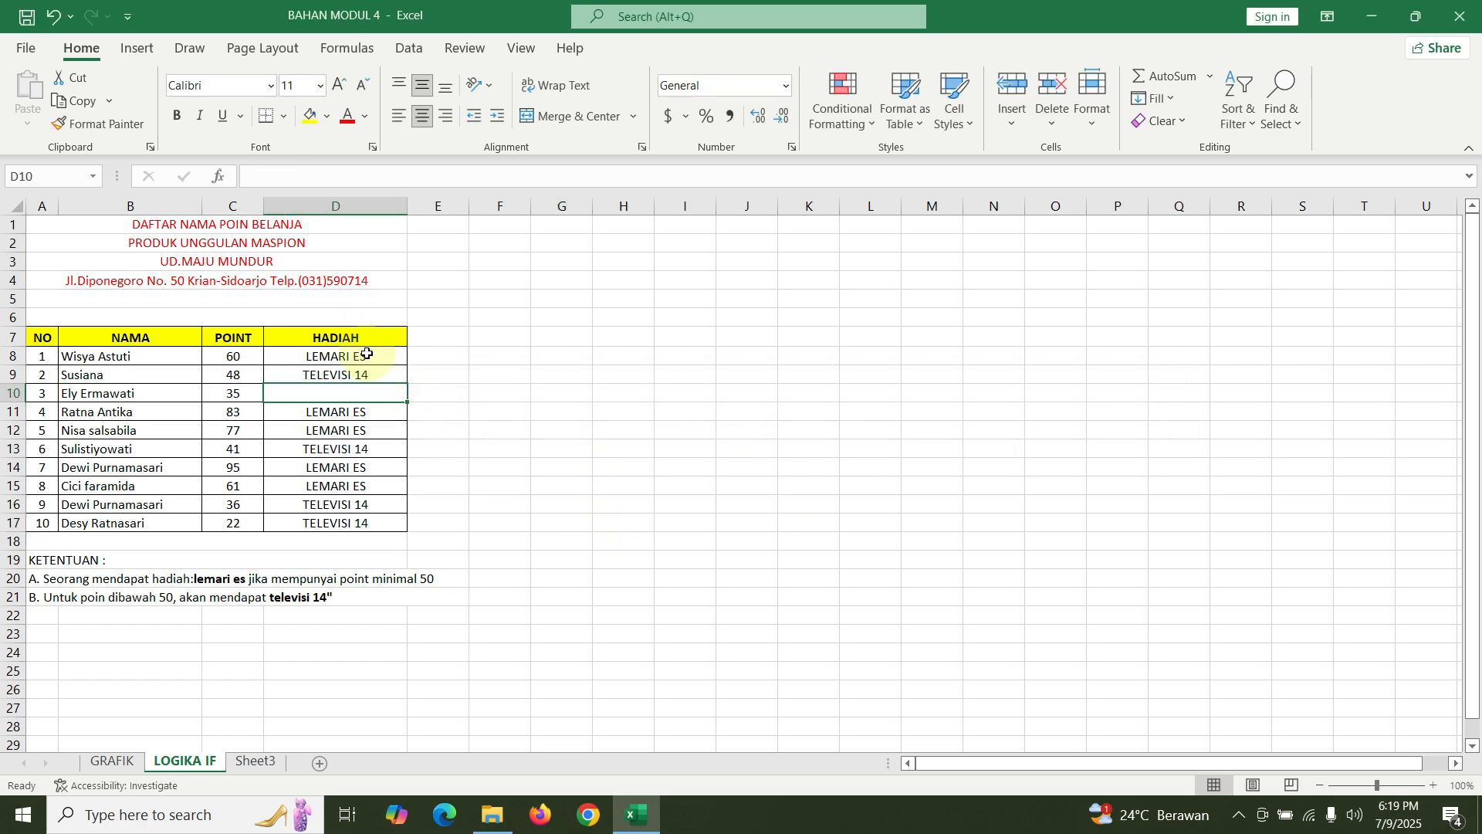
left_click_drag(406, 365, 430, 522)
left_click(492, 468)
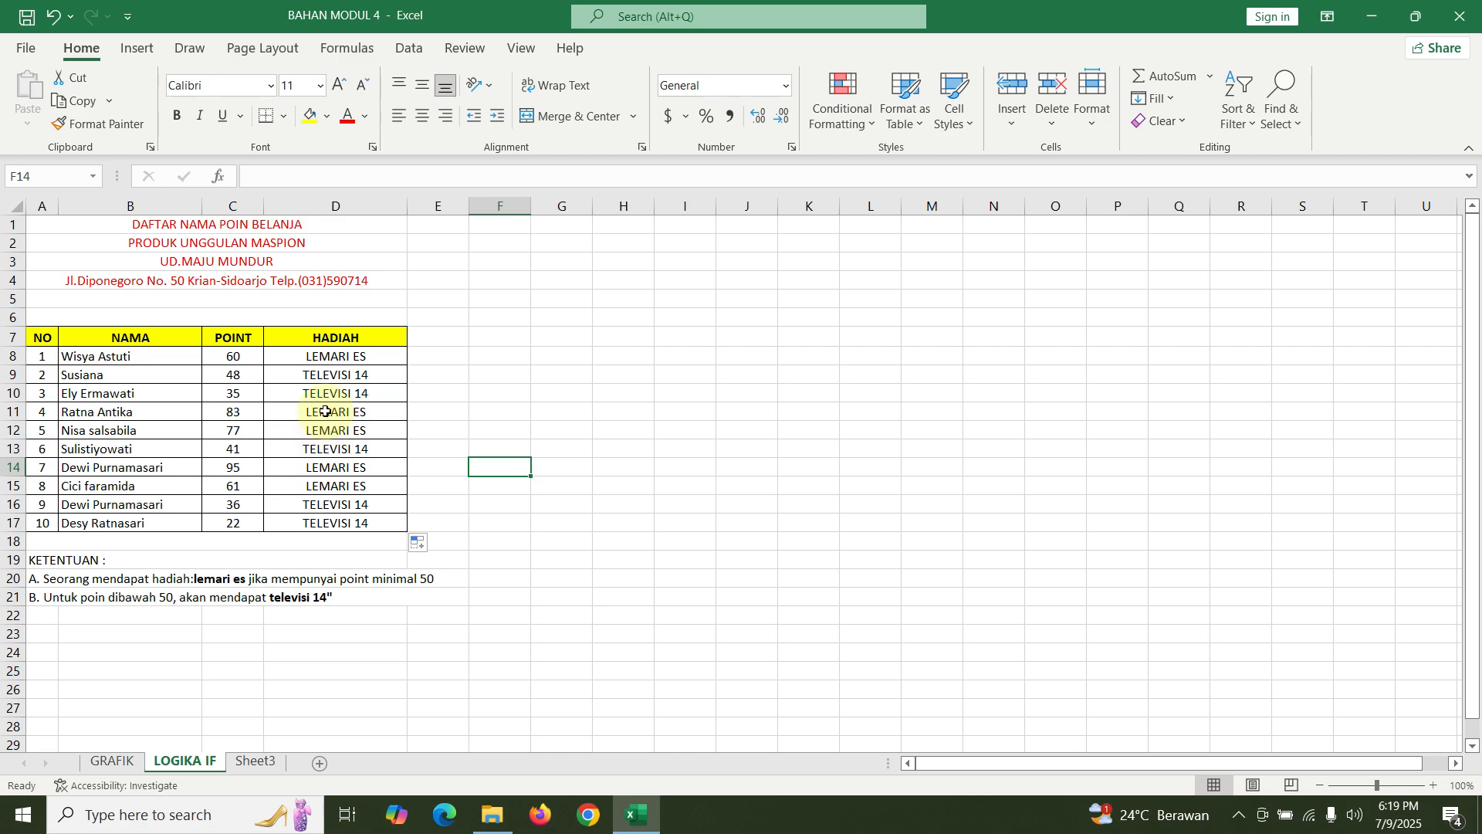
left_click(345, 356)
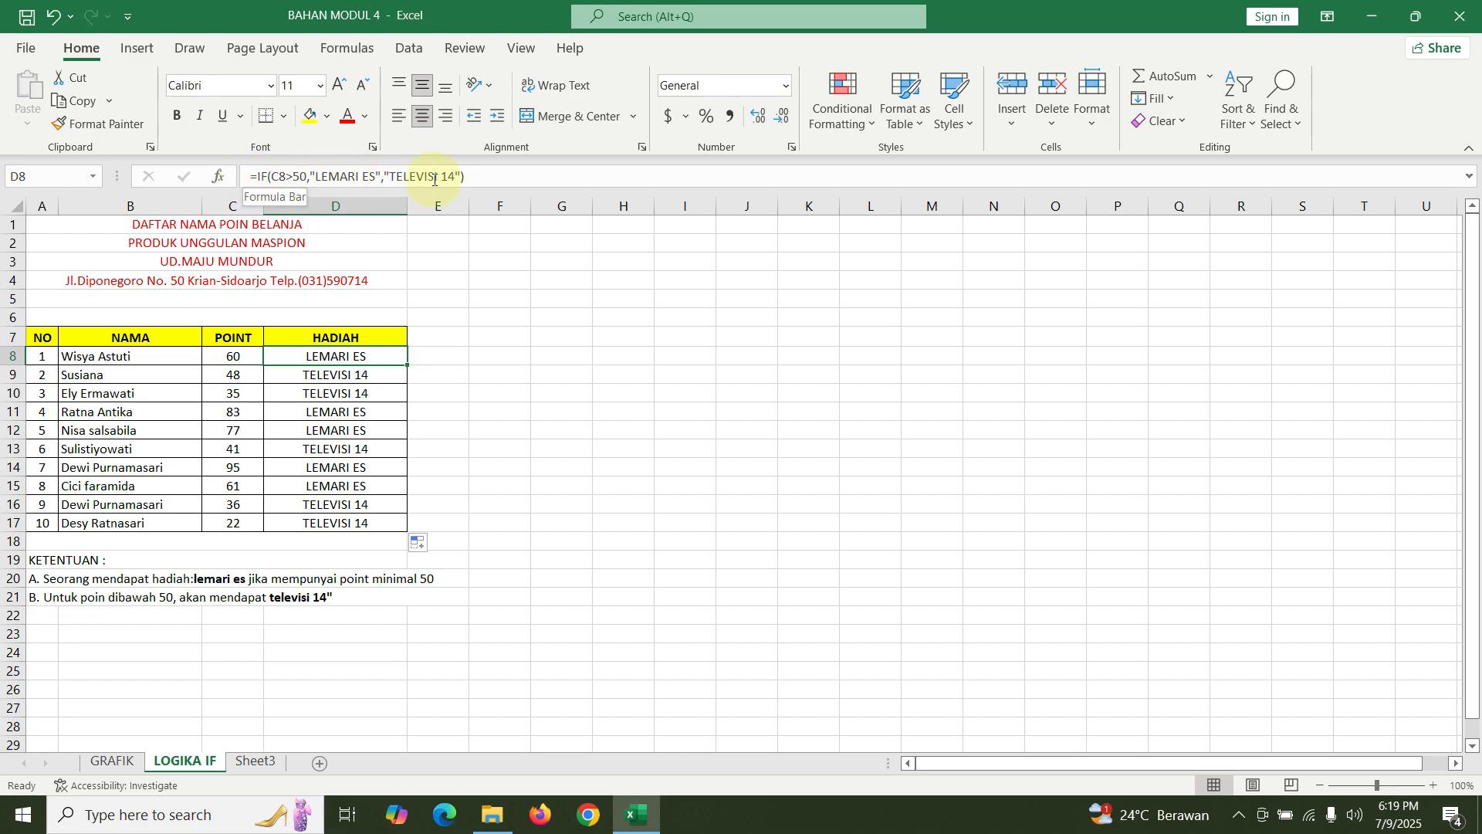
left_click_drag(480, 174, 248, 176)
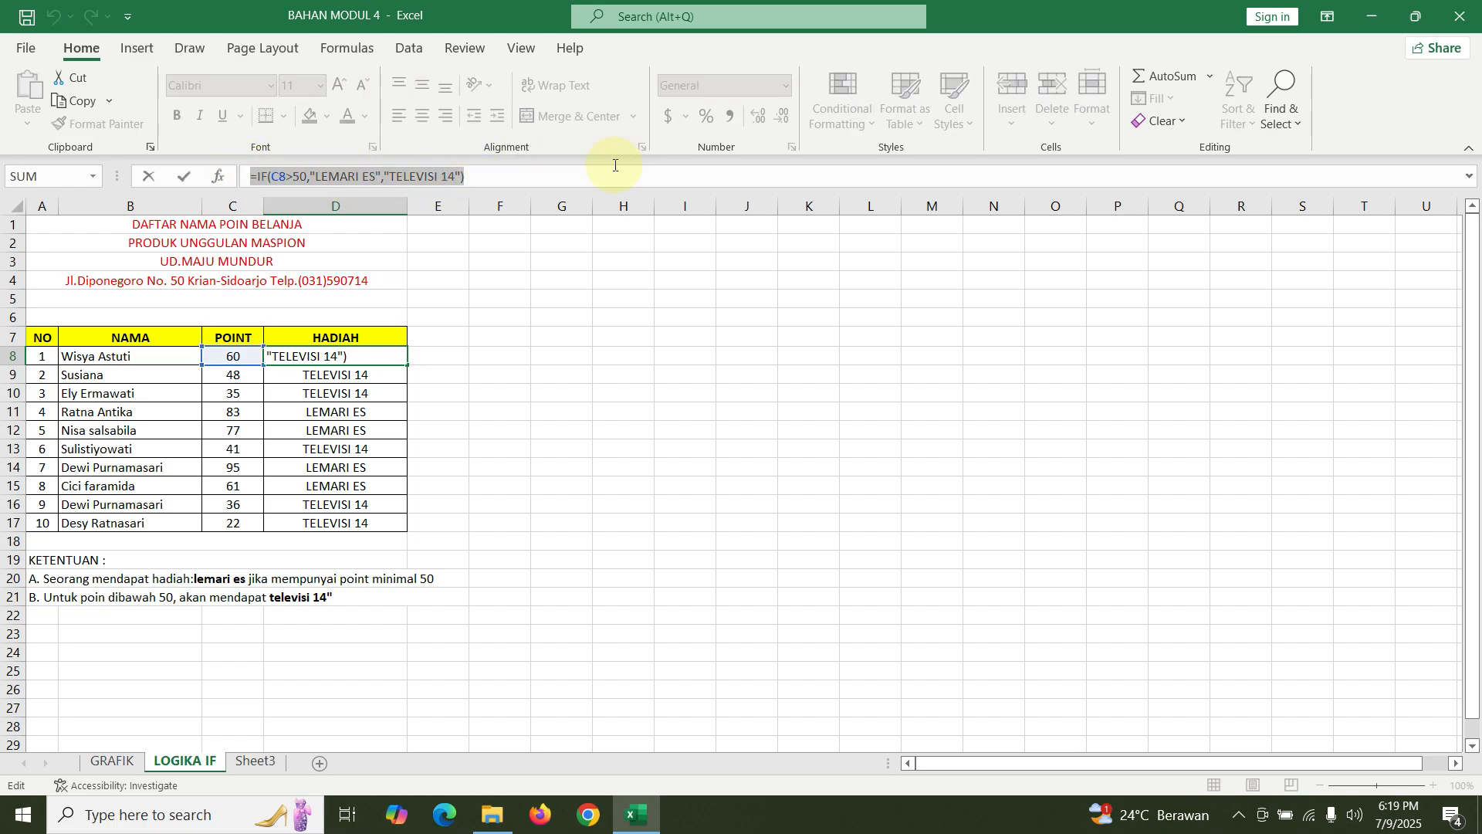
left_click(502, 178)
left_click(638, 379)
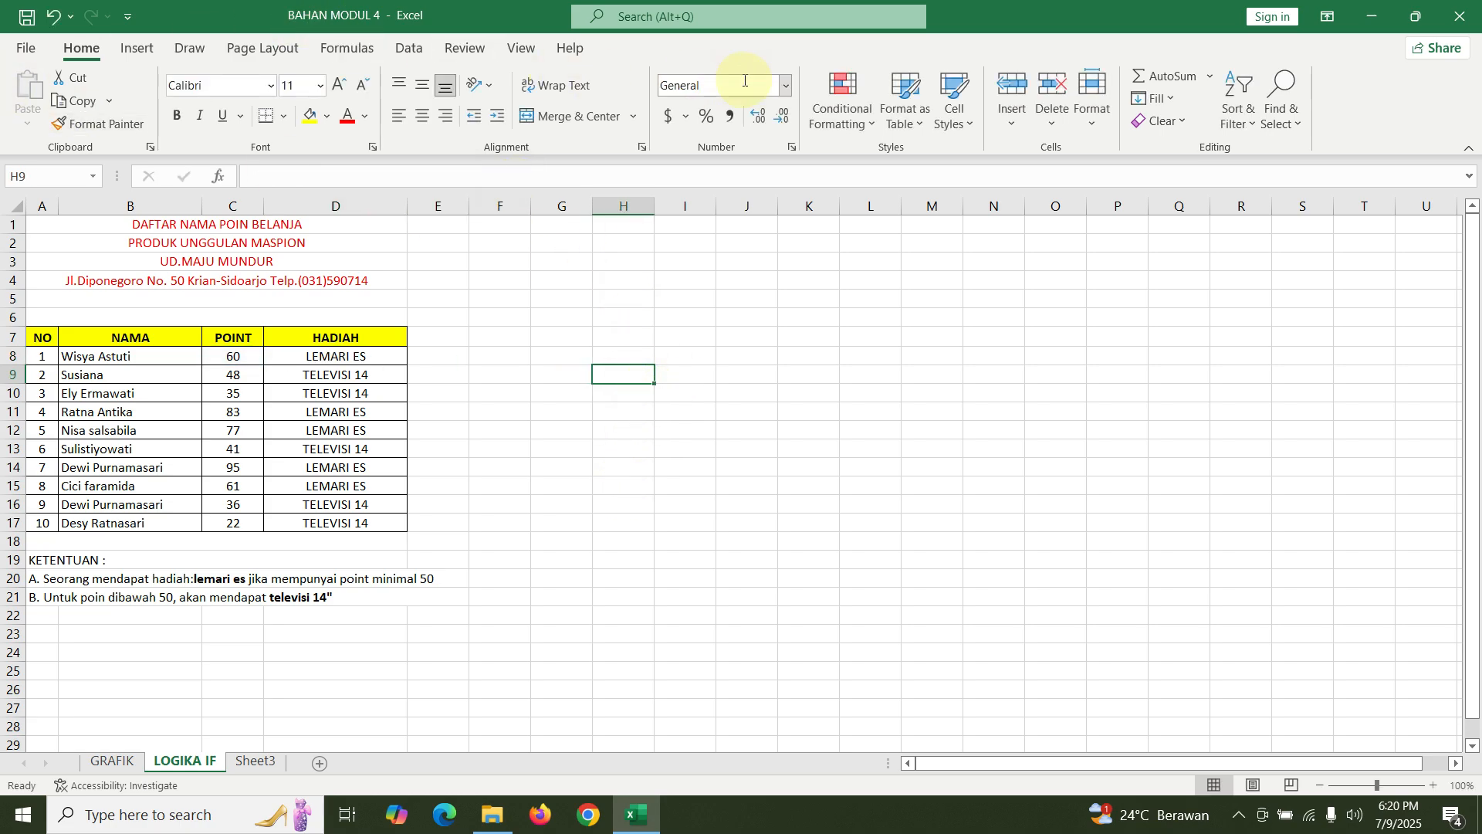
- Close the BAHAN MODUL 4 workbook without saving the changes
left_click(1459, 16)
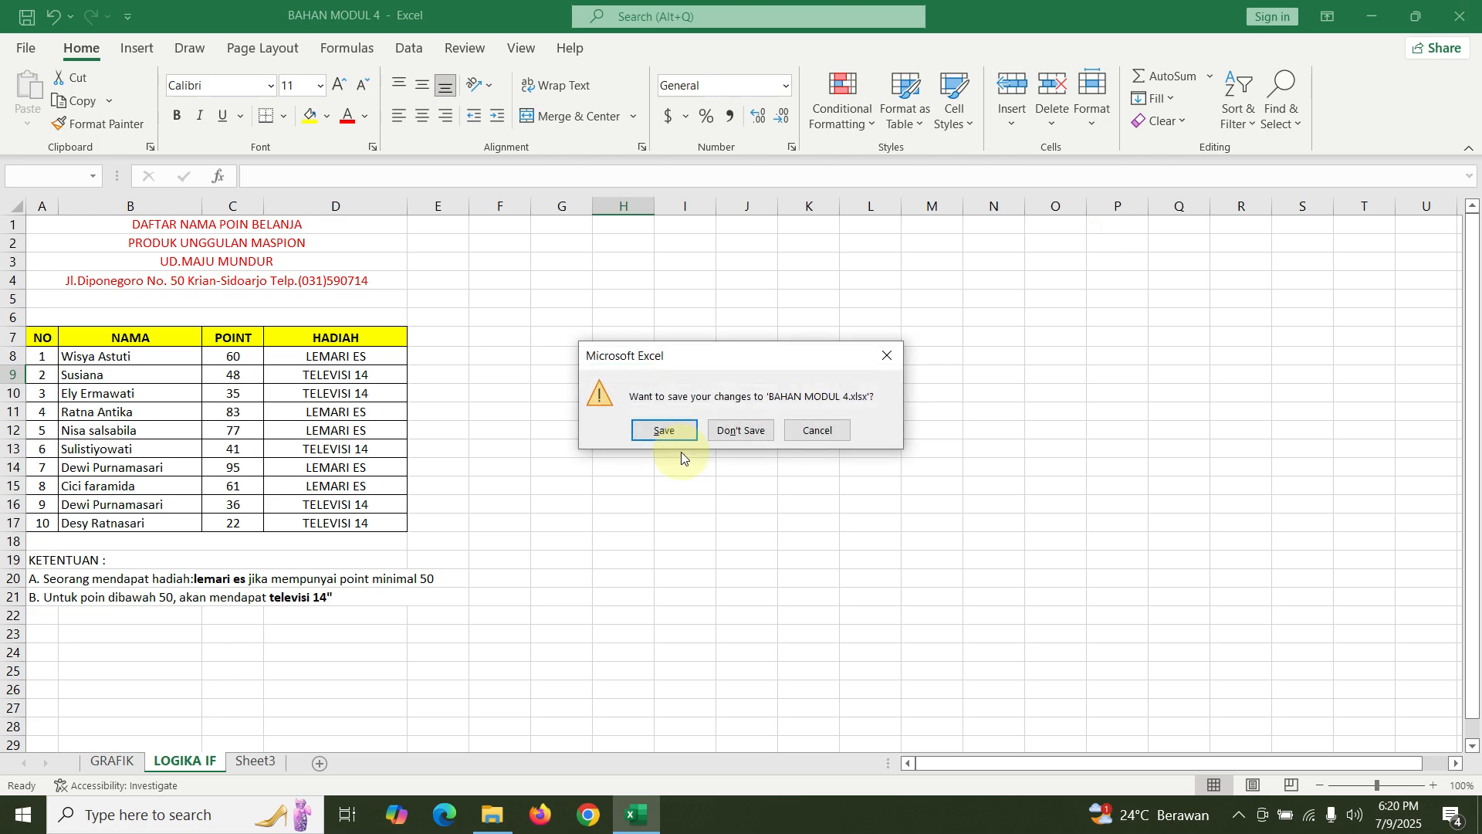
left_click(739, 429)
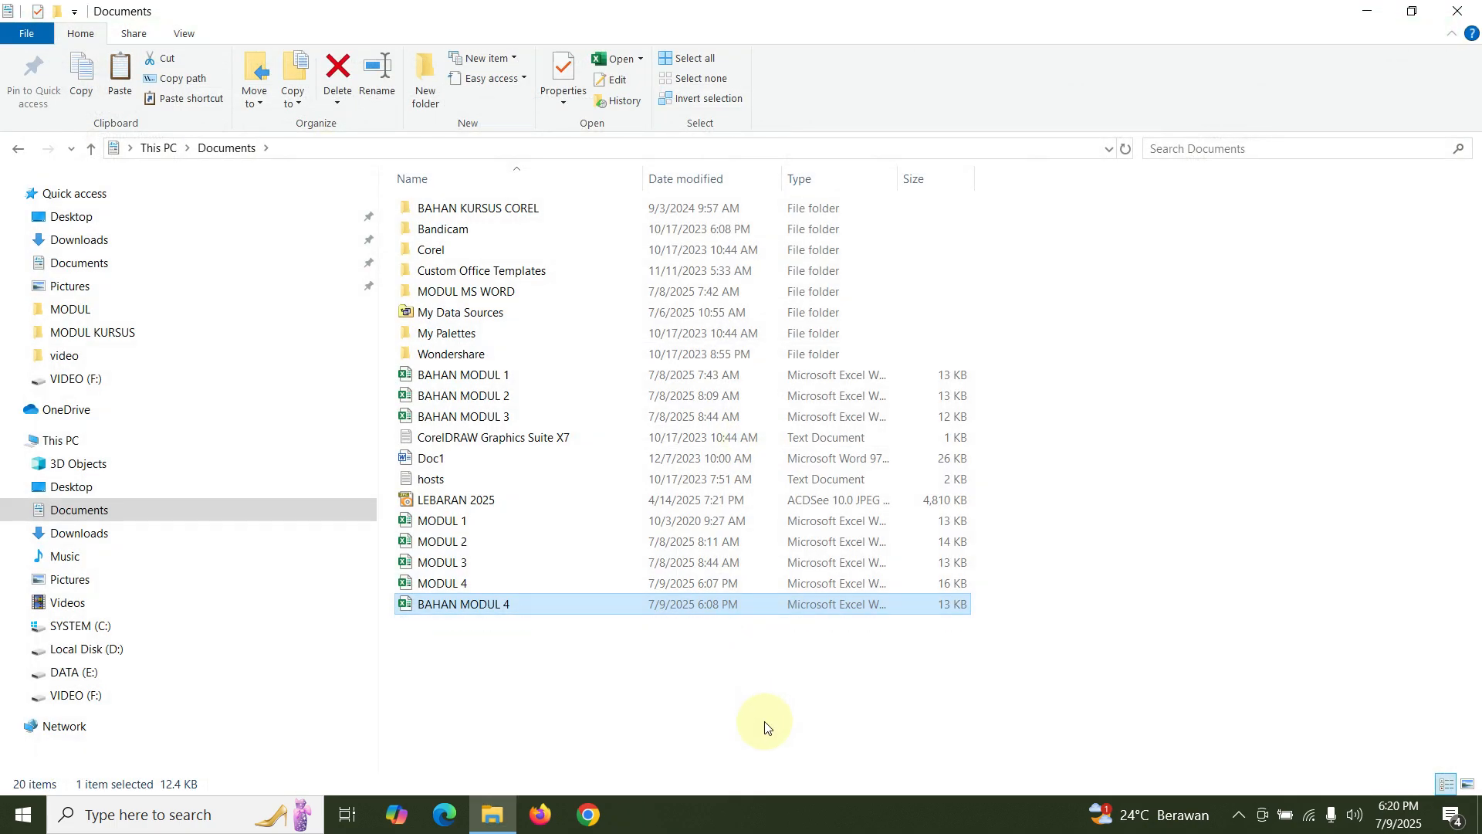